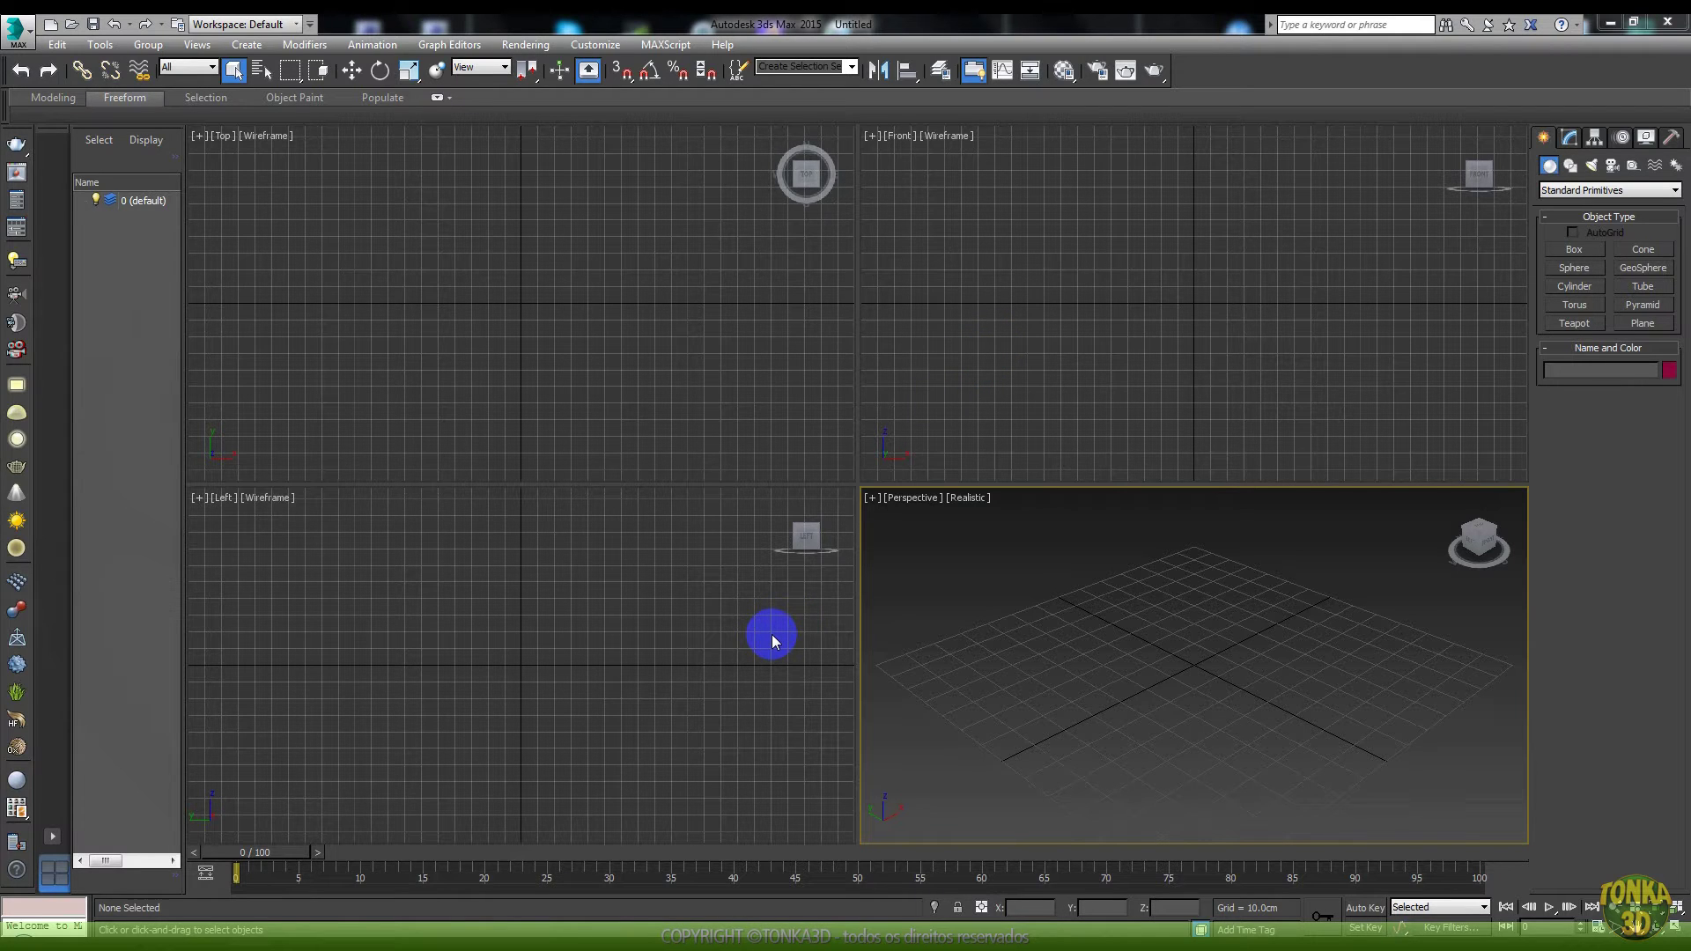
Step: Open 08-animação-facial.max from the Arquivos folder after previewing the rig and eyelid scenes
{"action": "left_click", "coordinate": [18, 34]}
{"action": "left_click", "coordinate": [84, 160]}
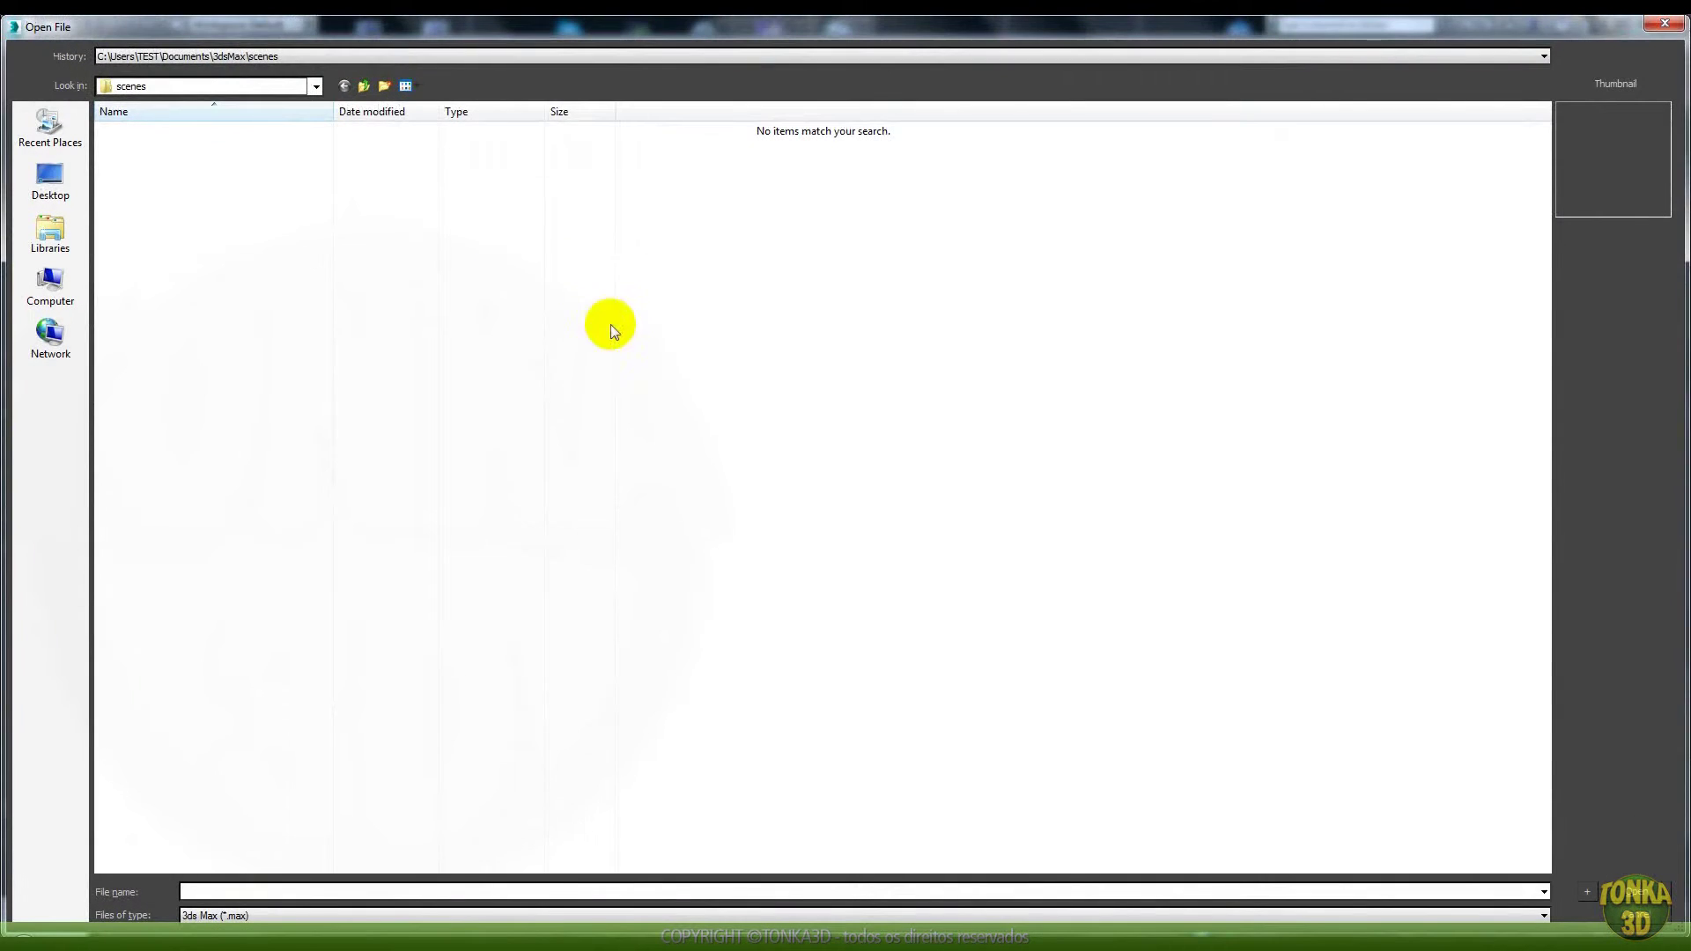
{"action": "left_click", "coordinate": [384, 56]}
{"action": "left_click", "coordinate": [374, 85]}
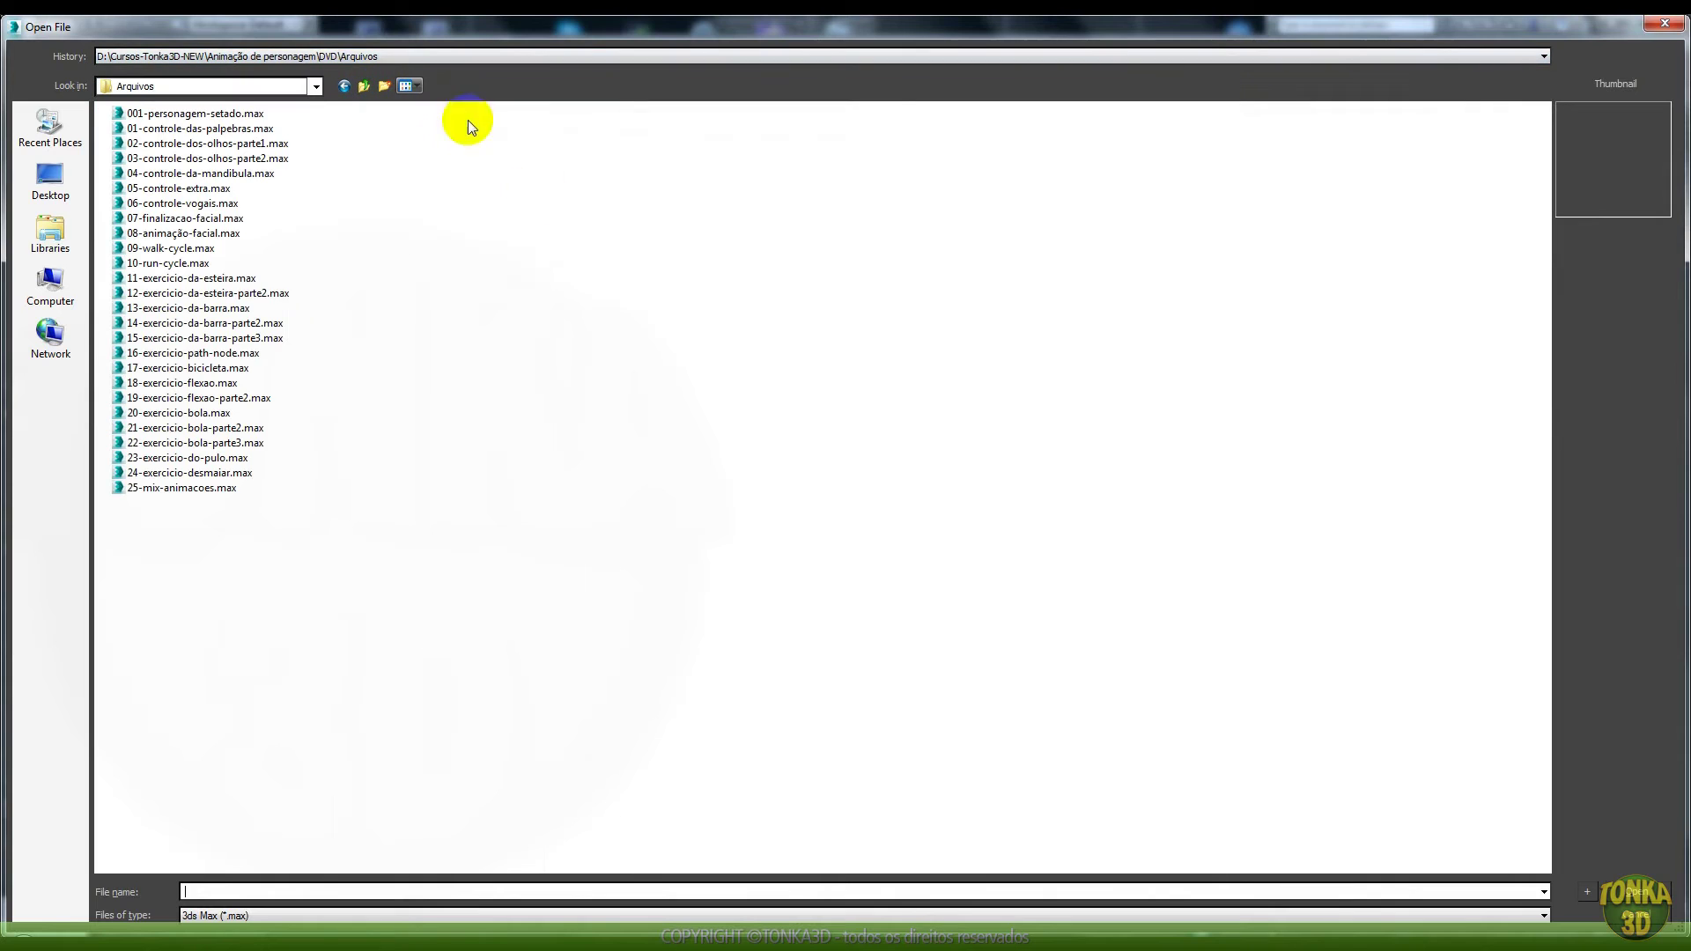
{"action": "left_click", "coordinate": [195, 113]}
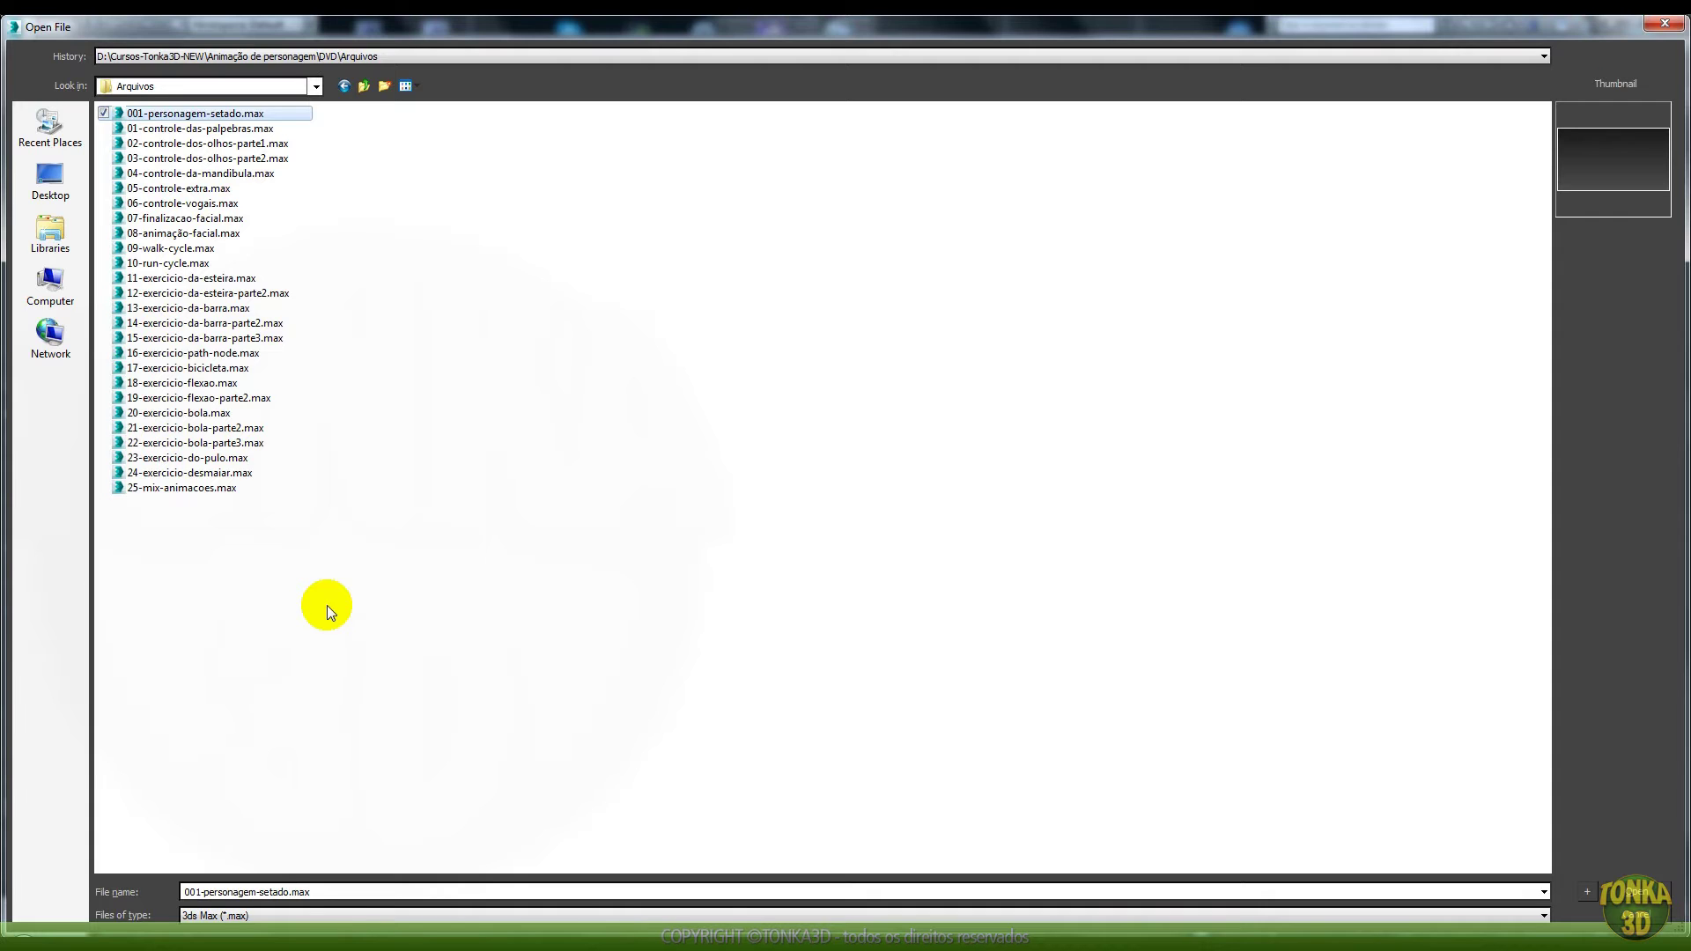
{"action": "left_click", "coordinate": [220, 129]}
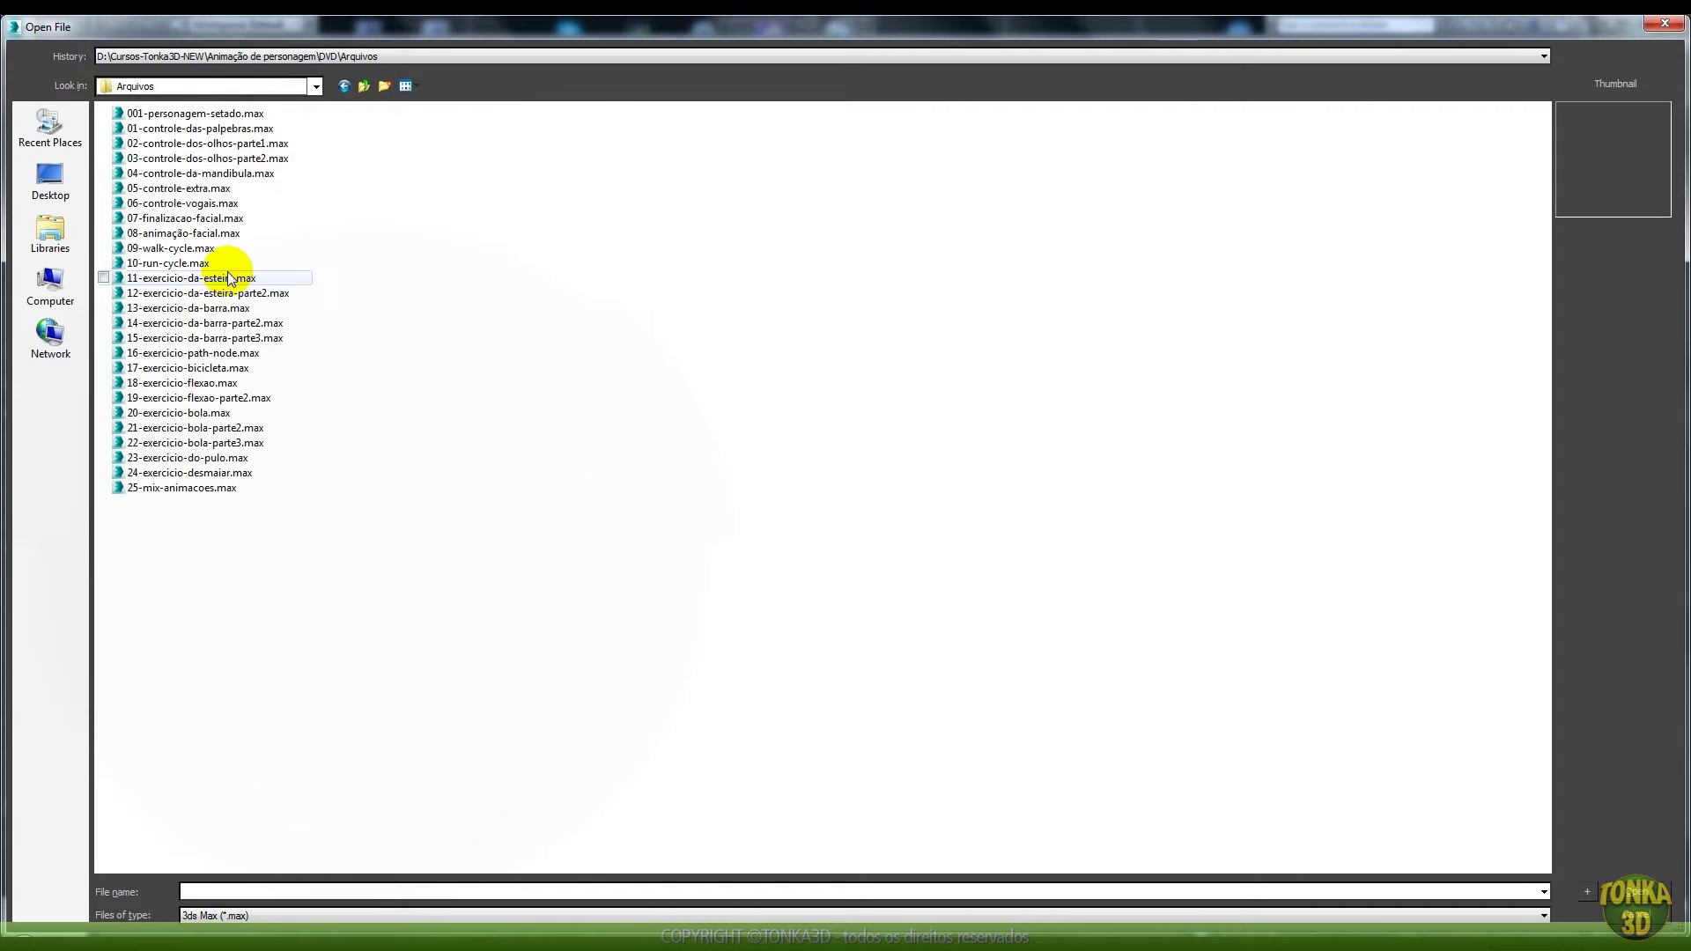
{"action": "left_click", "coordinate": [195, 234]}
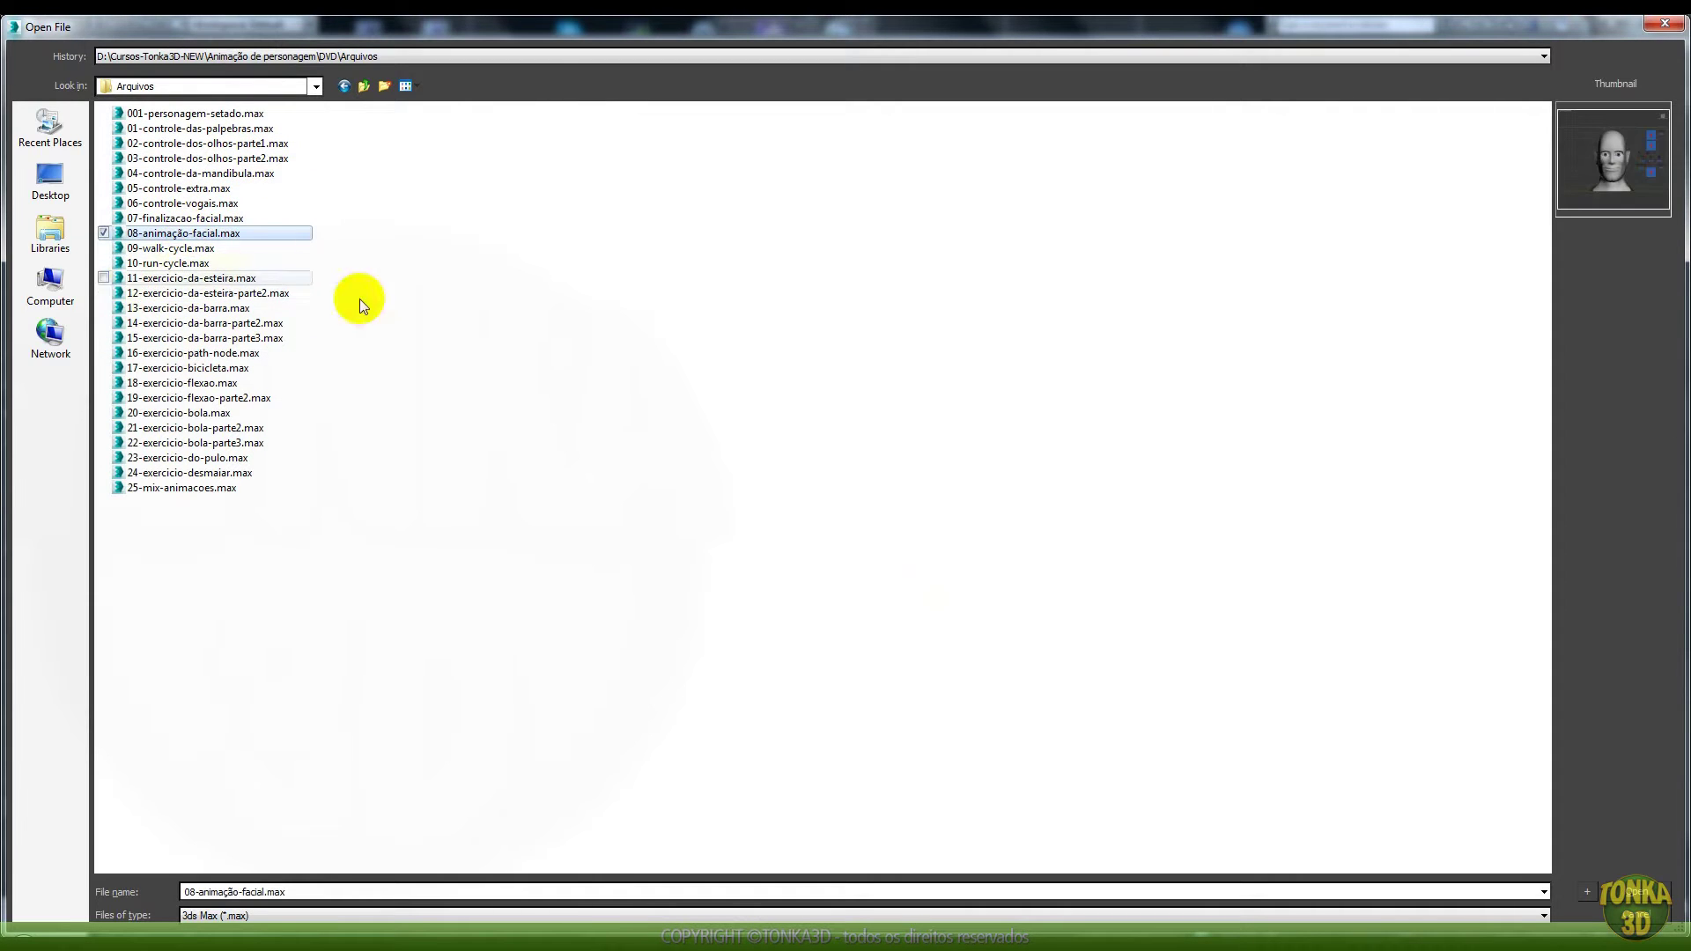
{"action": "left_click", "coordinate": [1633, 891]}
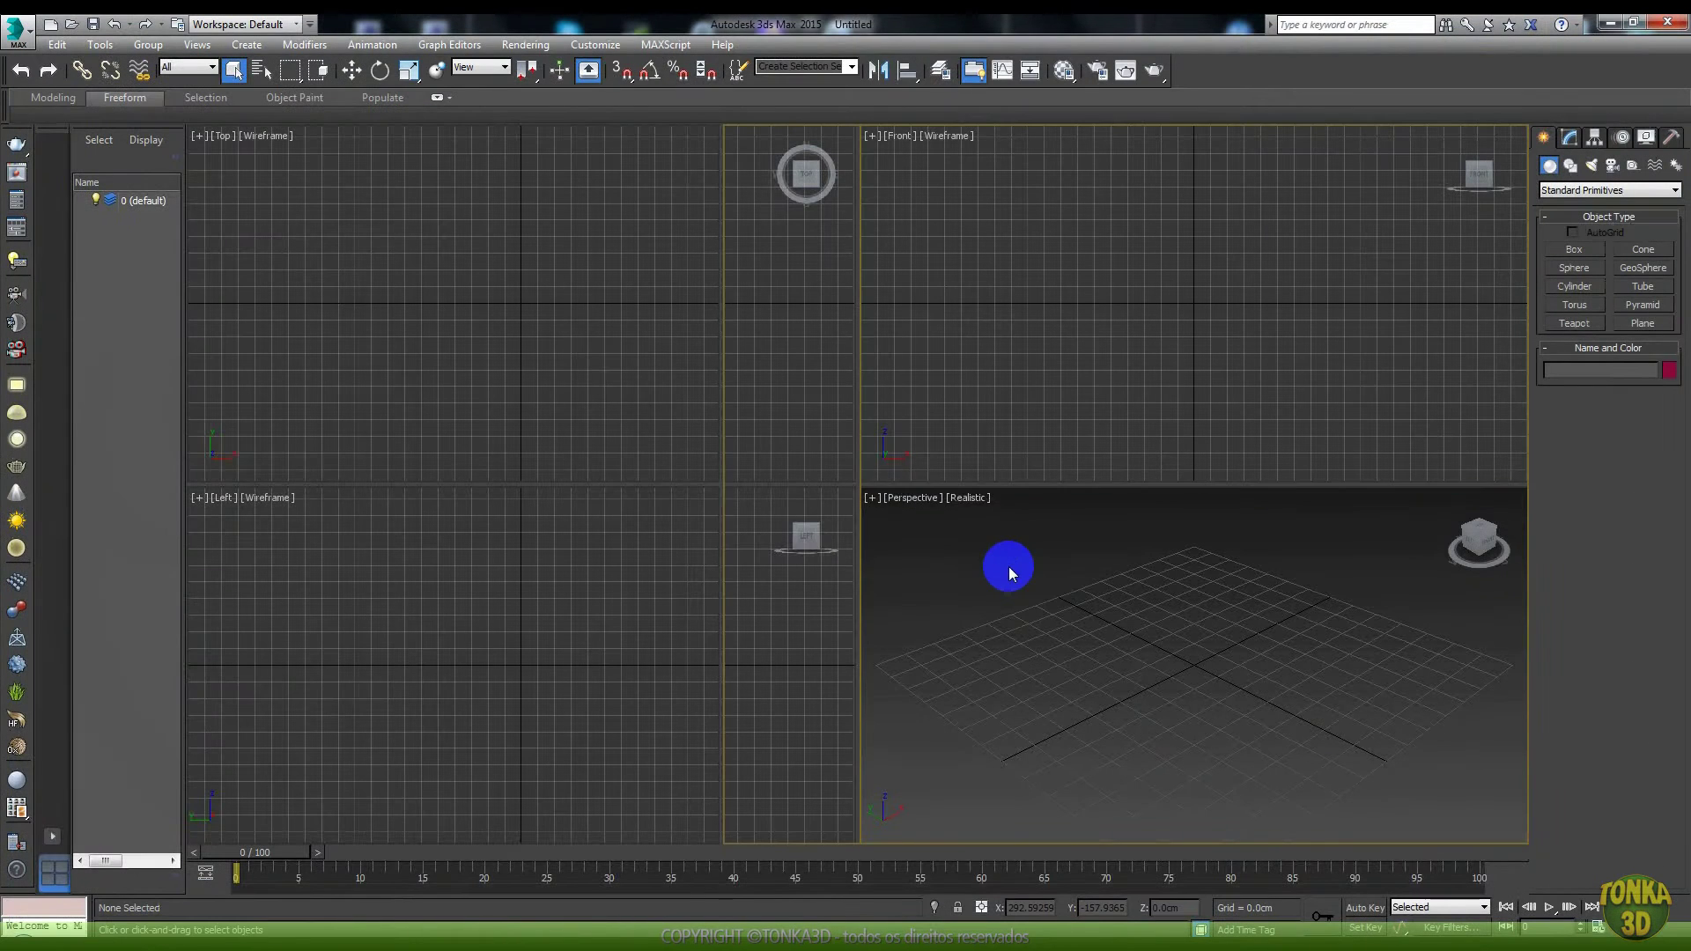
Step: Dismiss the load warning and play the facial animation in a maximized Front view
{"action": "left_click", "coordinate": [939, 560]}
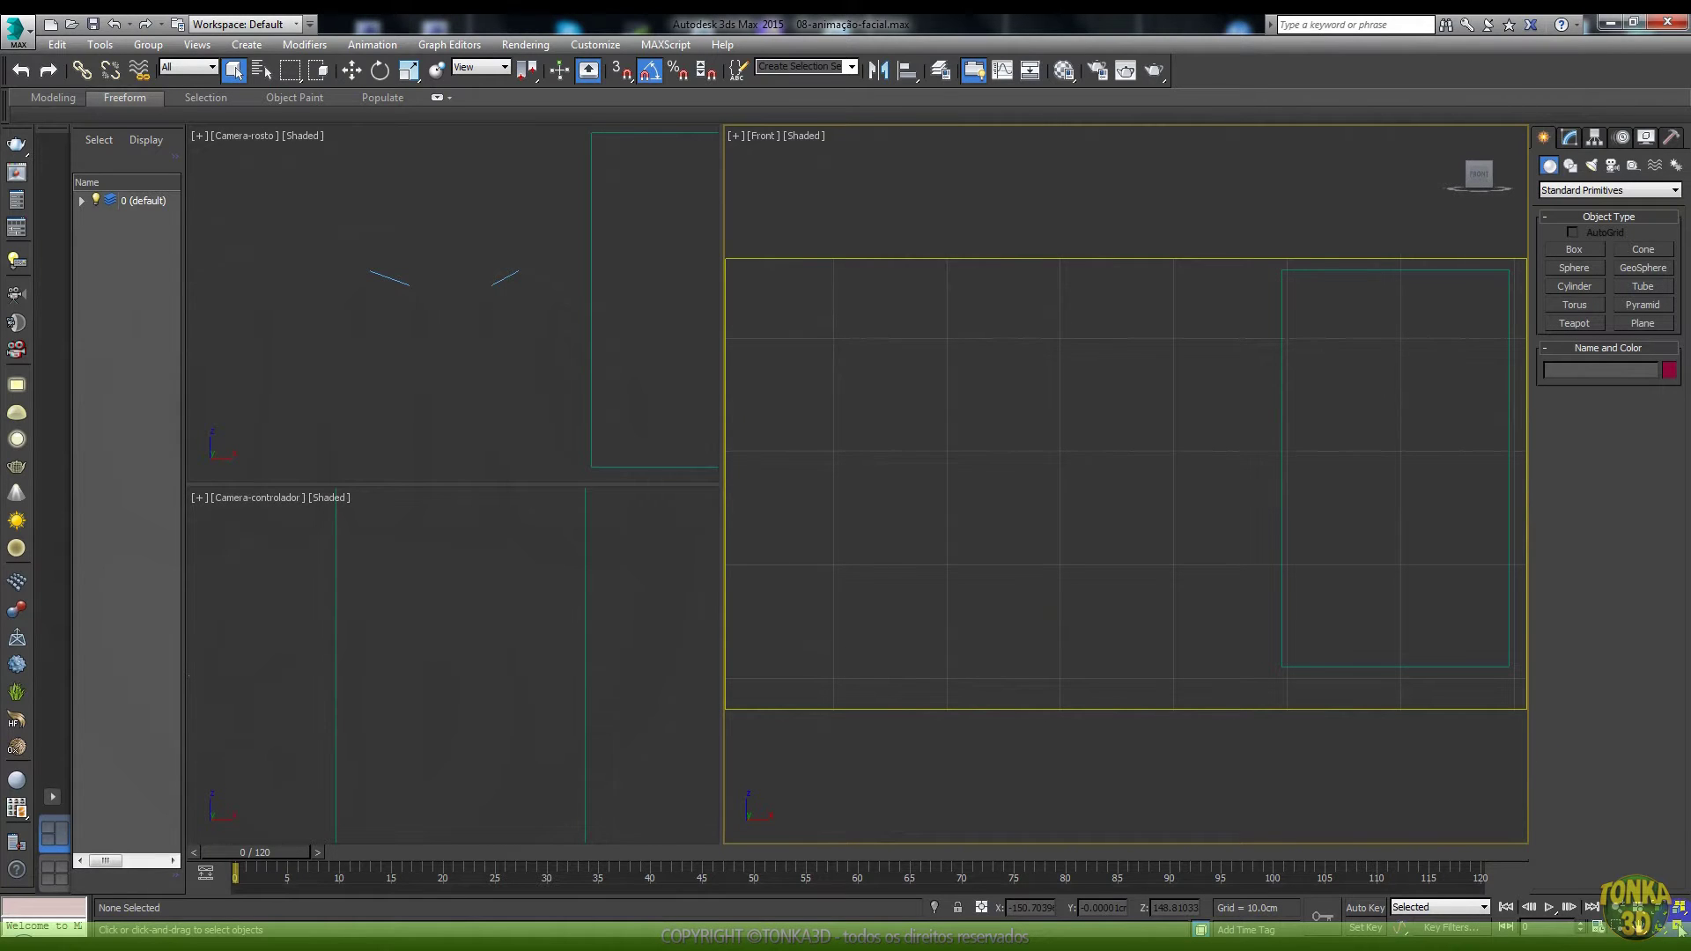
{"action": "key", "text": "alt+w"}
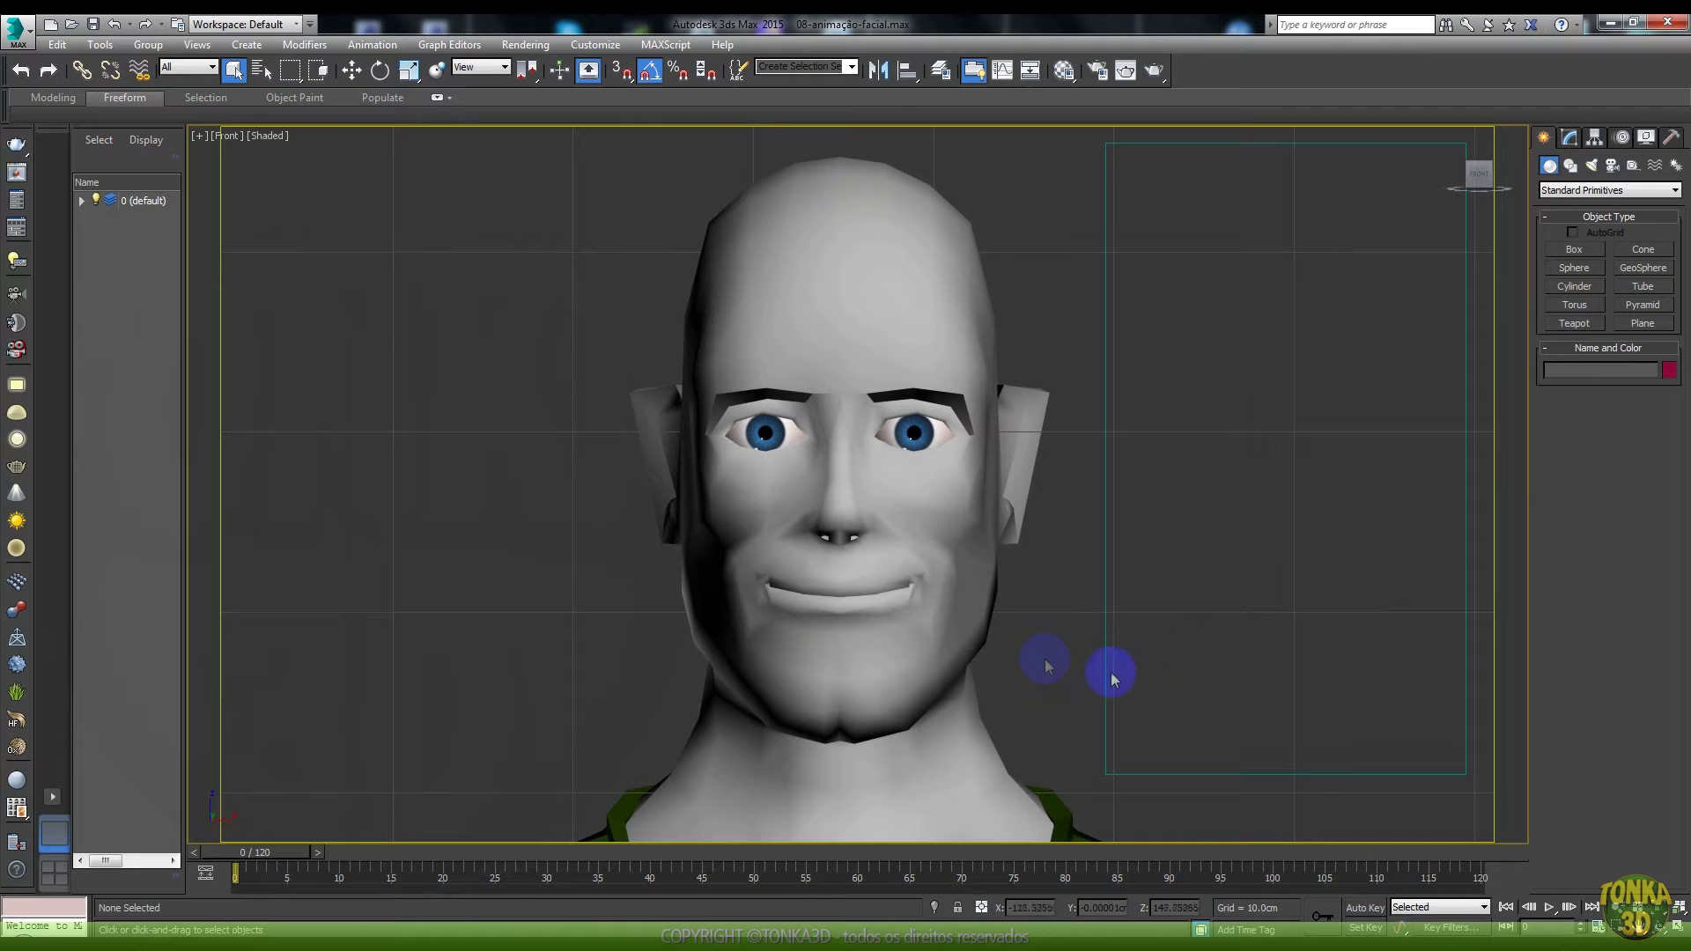
{"action": "left_click", "coordinate": [1550, 907]}
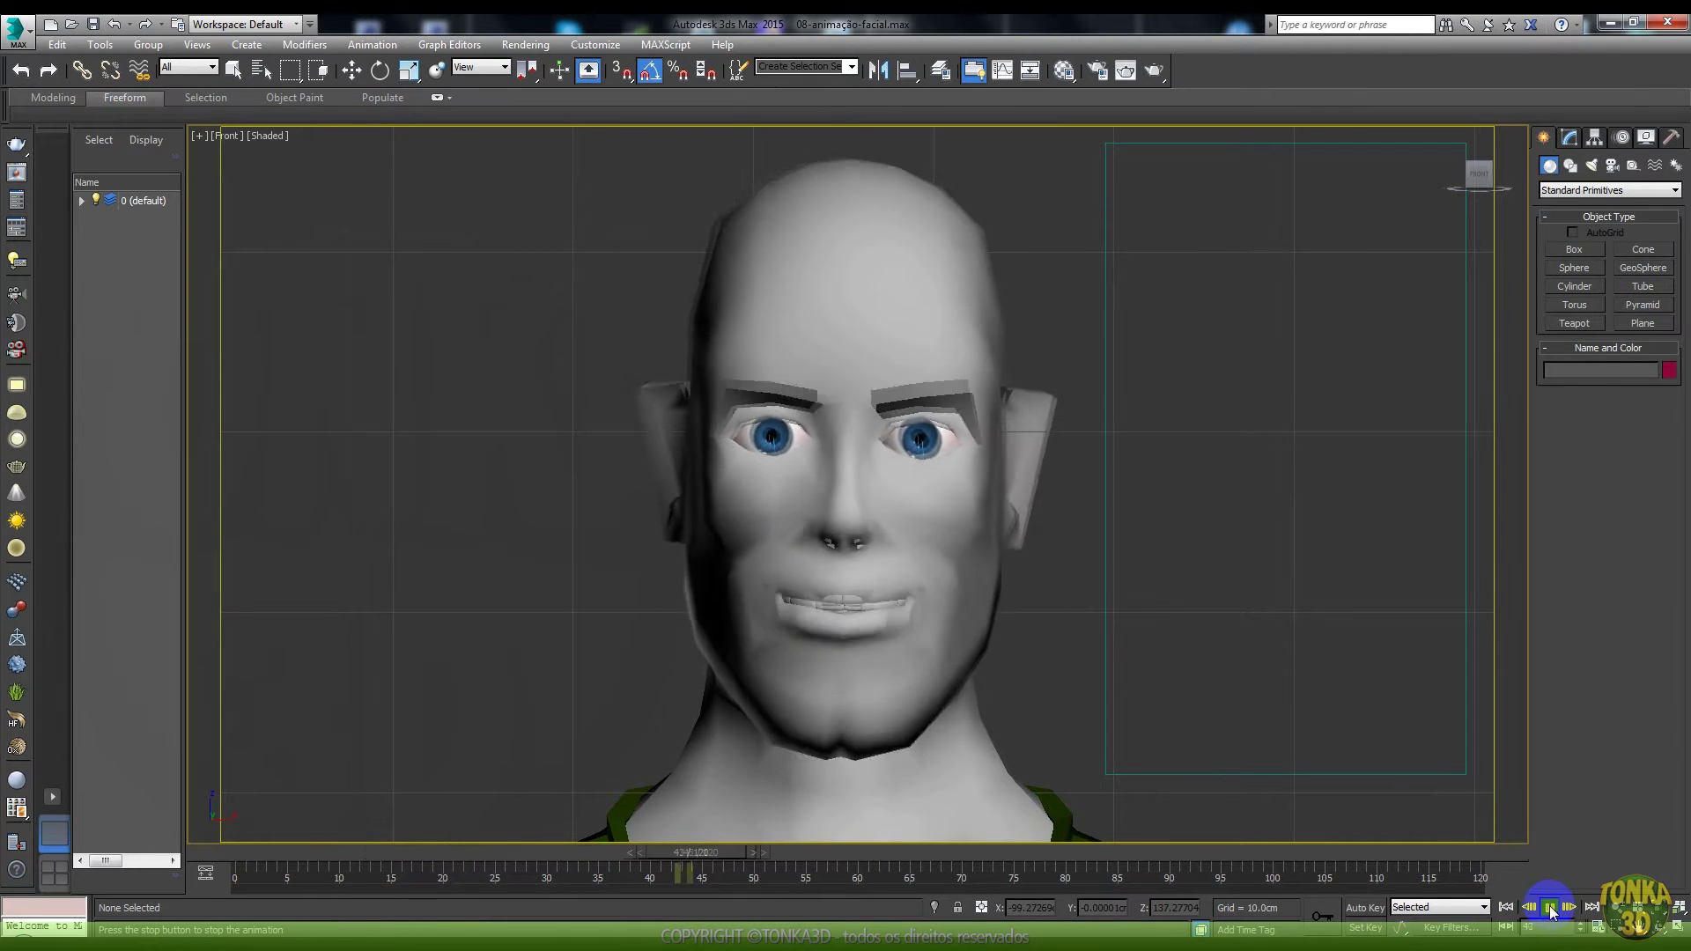
{"action": "left_click", "coordinate": [1550, 907]}
Step: Orbit the head in perspective, then restore the multi-viewport layout with Camera-controlador active
{"action": "key", "text": "p"}
{"action": "scroll", "coordinate": [931, 488], "scroll_direction": "down", "scroll_amount": 2}
{"action": "mouse_move", "coordinate": [931, 488]}
{"action": "middle_mouse_down", "text": "alt"}
{"action": "mouse_move", "coordinate": [907, 473]}
{"action": "mouse_move", "coordinate": [1095, 517]}
{"action": "mouse_move", "coordinate": [1321, 625]}
{"action": "middle_mouse_up", "text": "alt"}
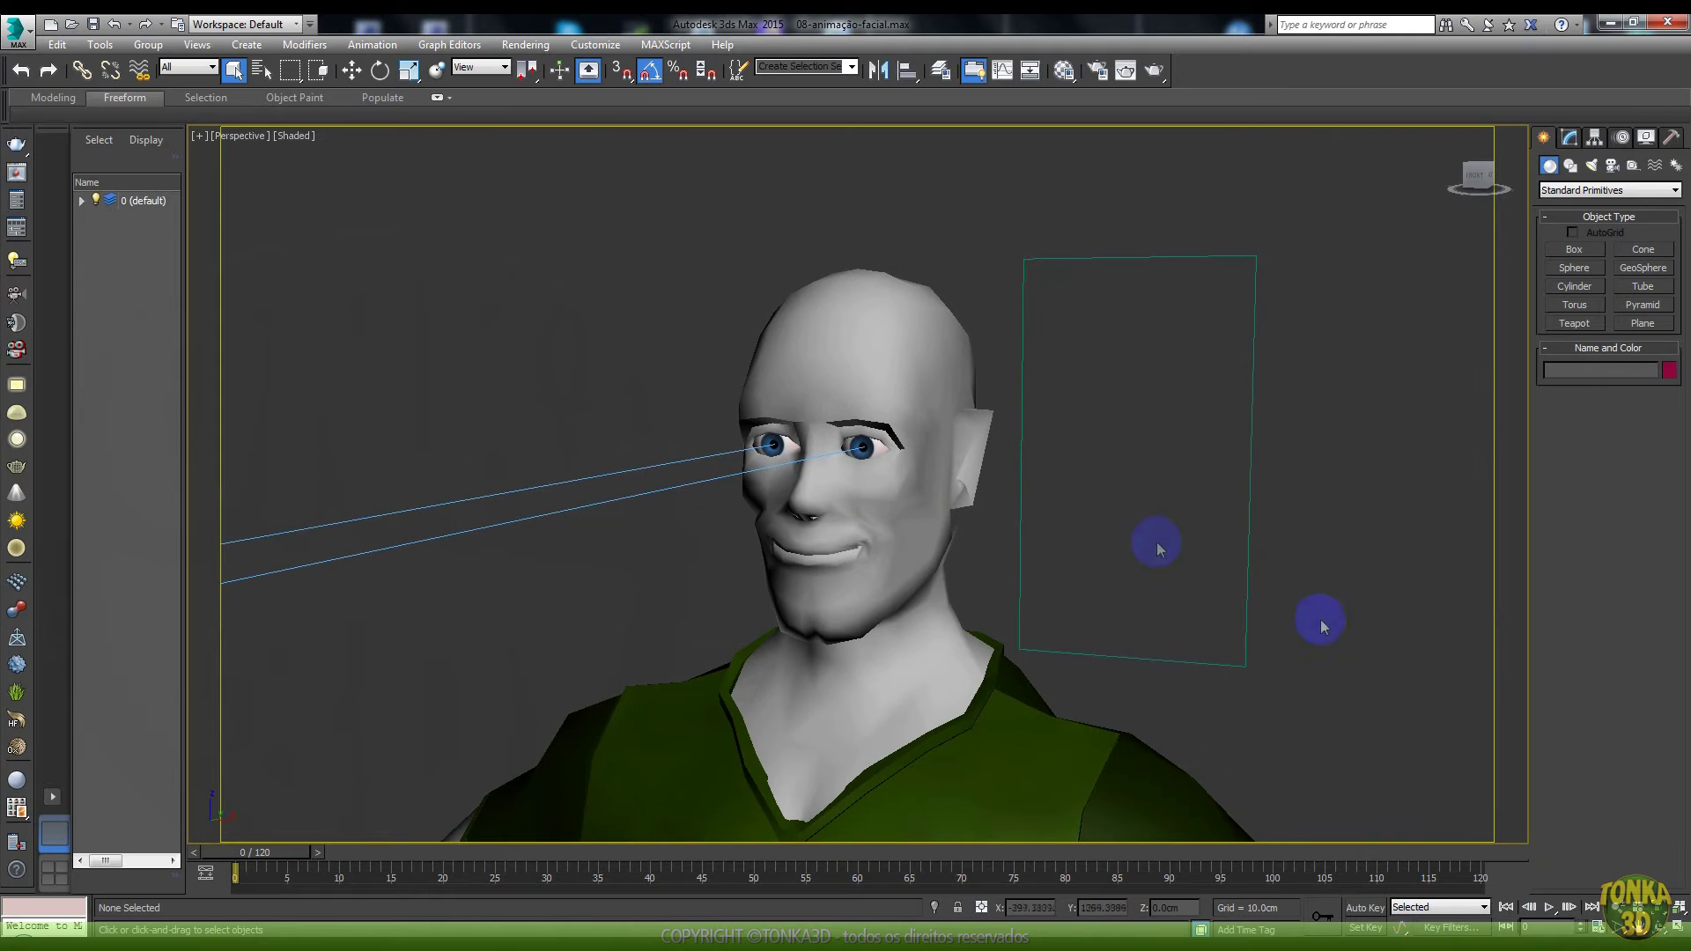
{"action": "left_click", "coordinate": [1677, 927]}
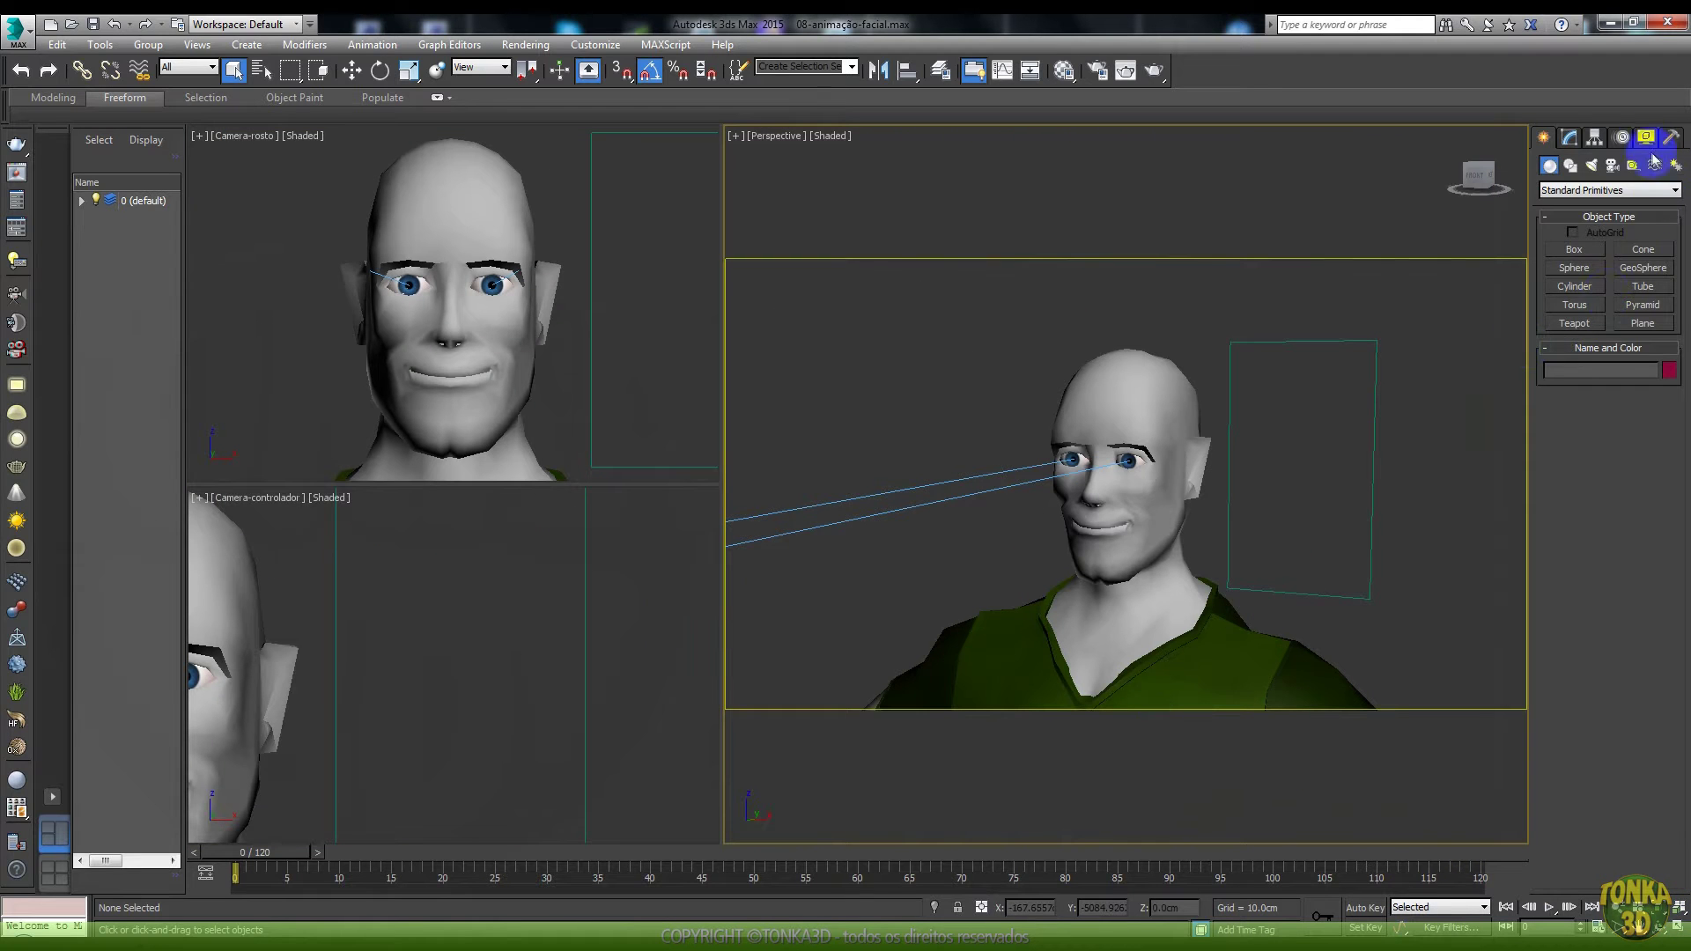
{"action": "left_click", "coordinate": [1645, 139]}
{"action": "left_click", "coordinate": [665, 578]}
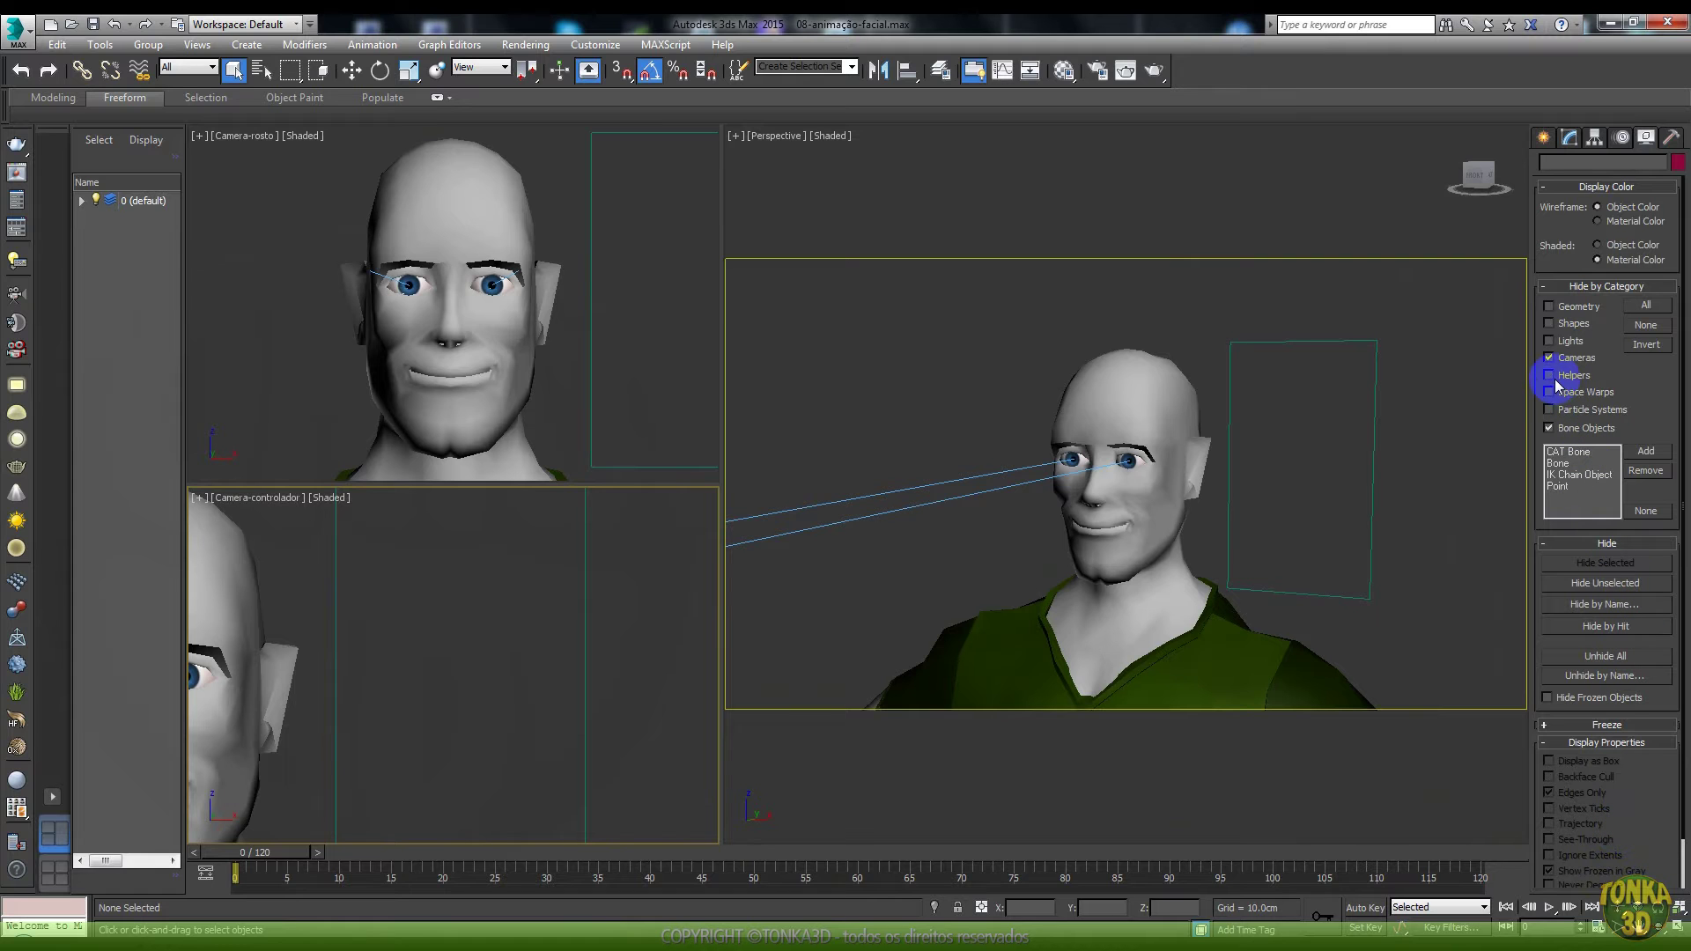
Step: Unhide the gym room, hair and face controls, restore shaded display, and begin opening another file
{"action": "left_click", "coordinate": [1604, 655]}
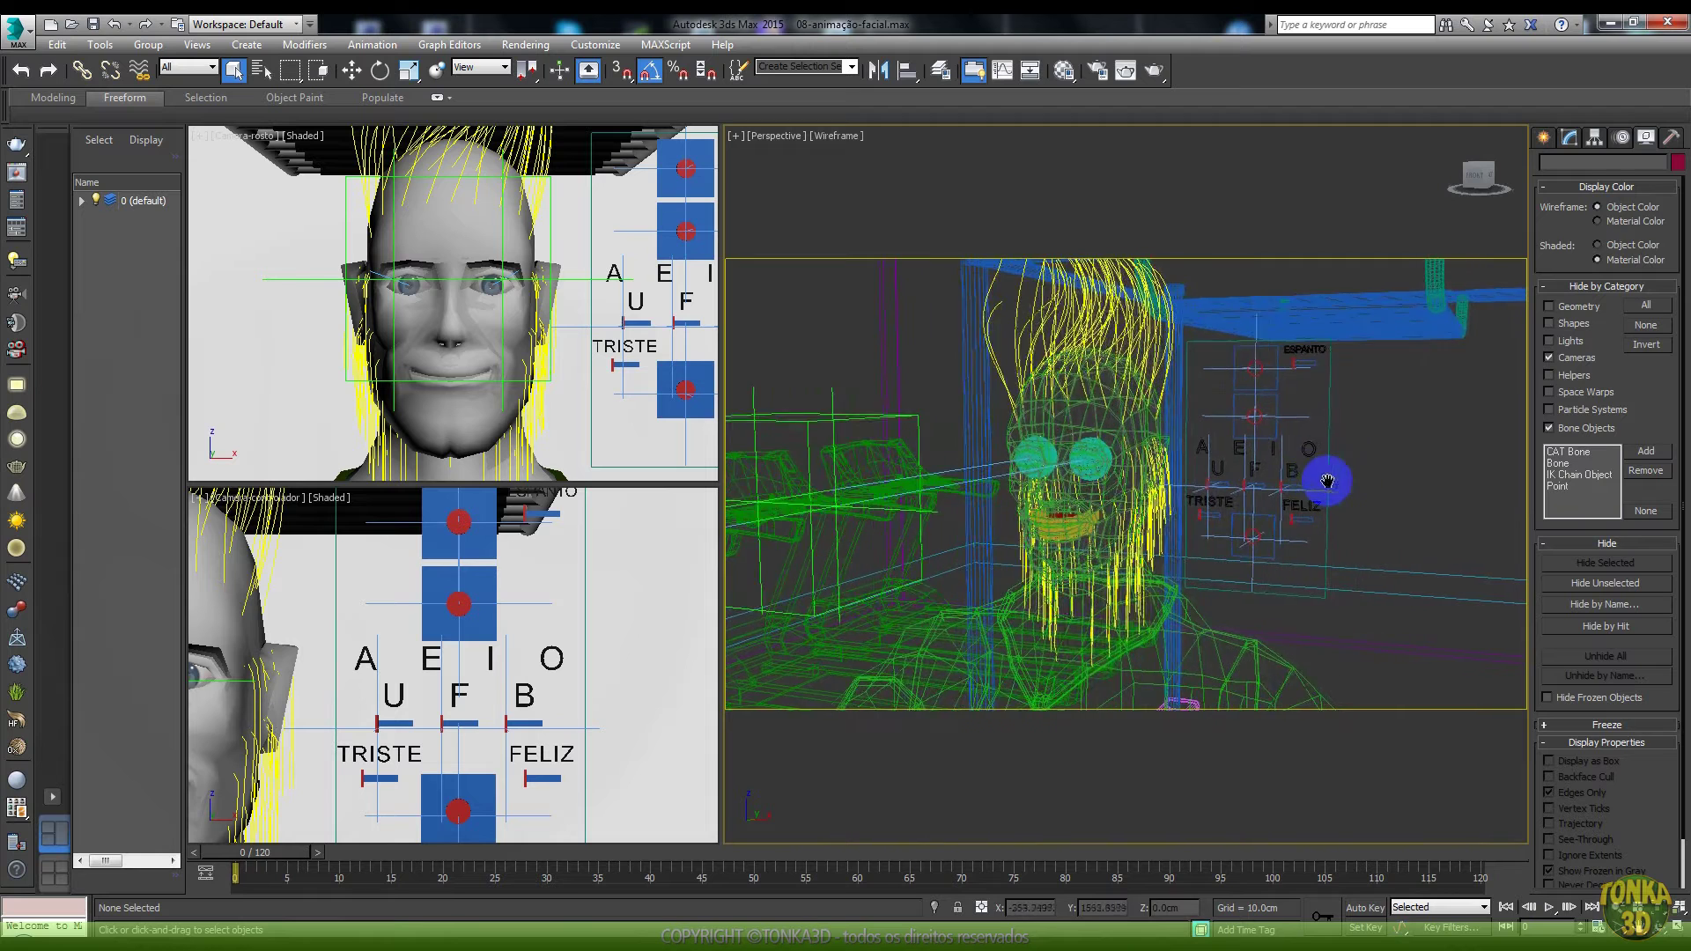
{"action": "key", "text": "F4"}
{"action": "key", "text": "F4"}
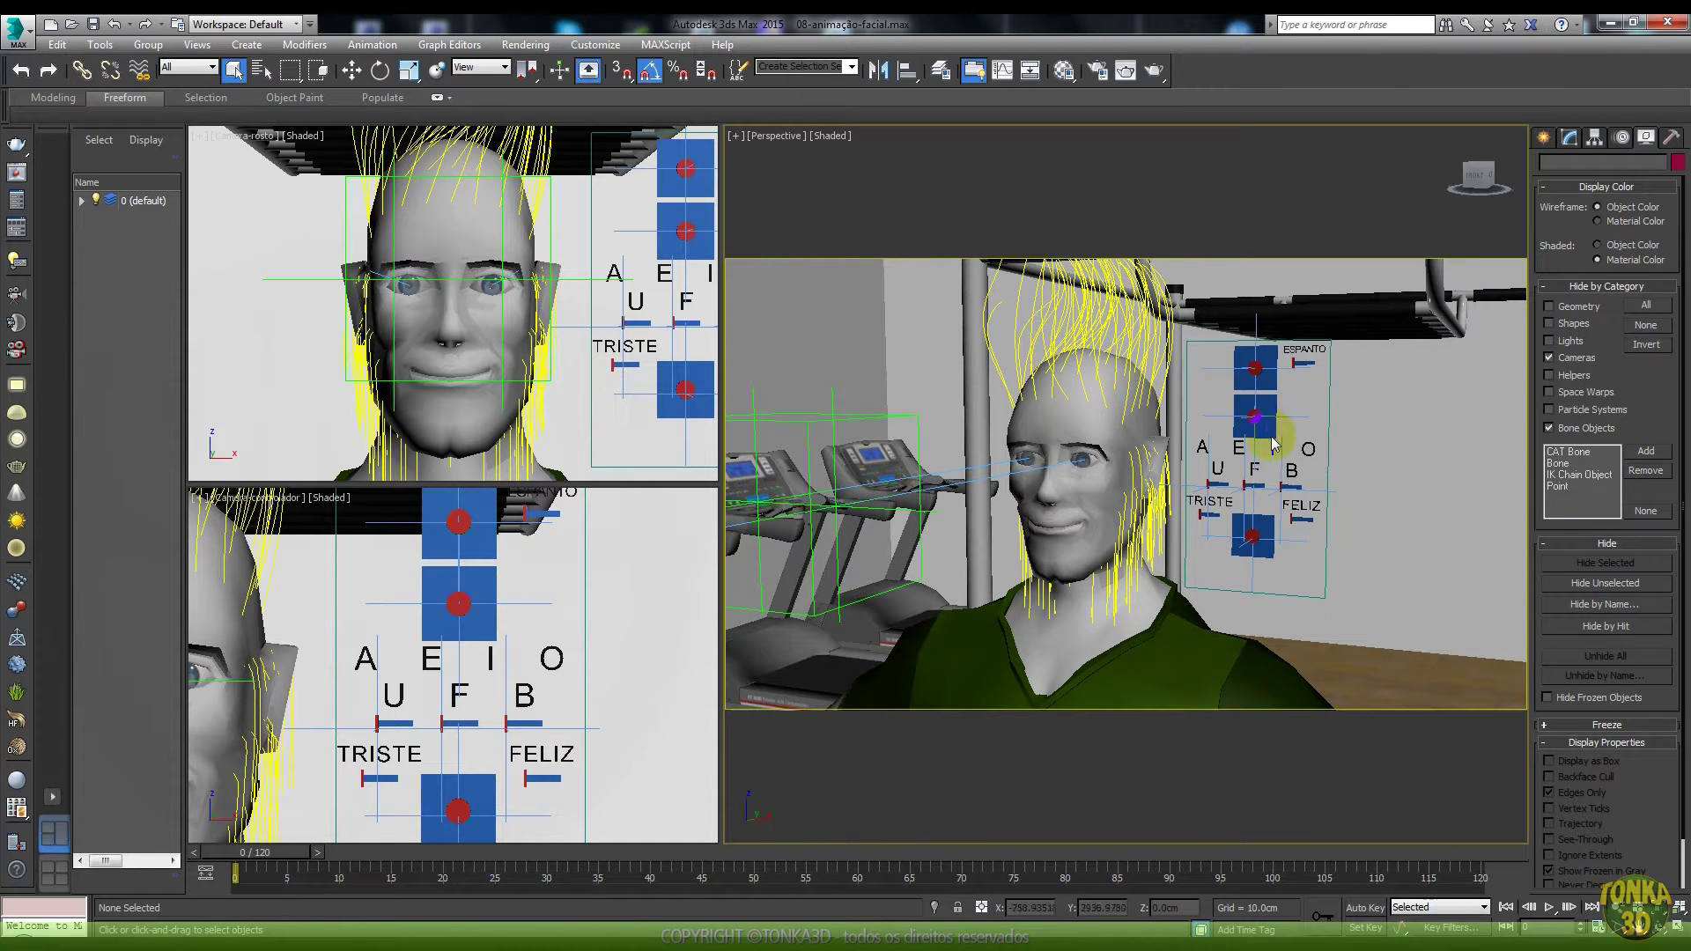
{"action": "left_click", "coordinate": [18, 33]}
{"action": "left_click", "coordinate": [82, 150]}
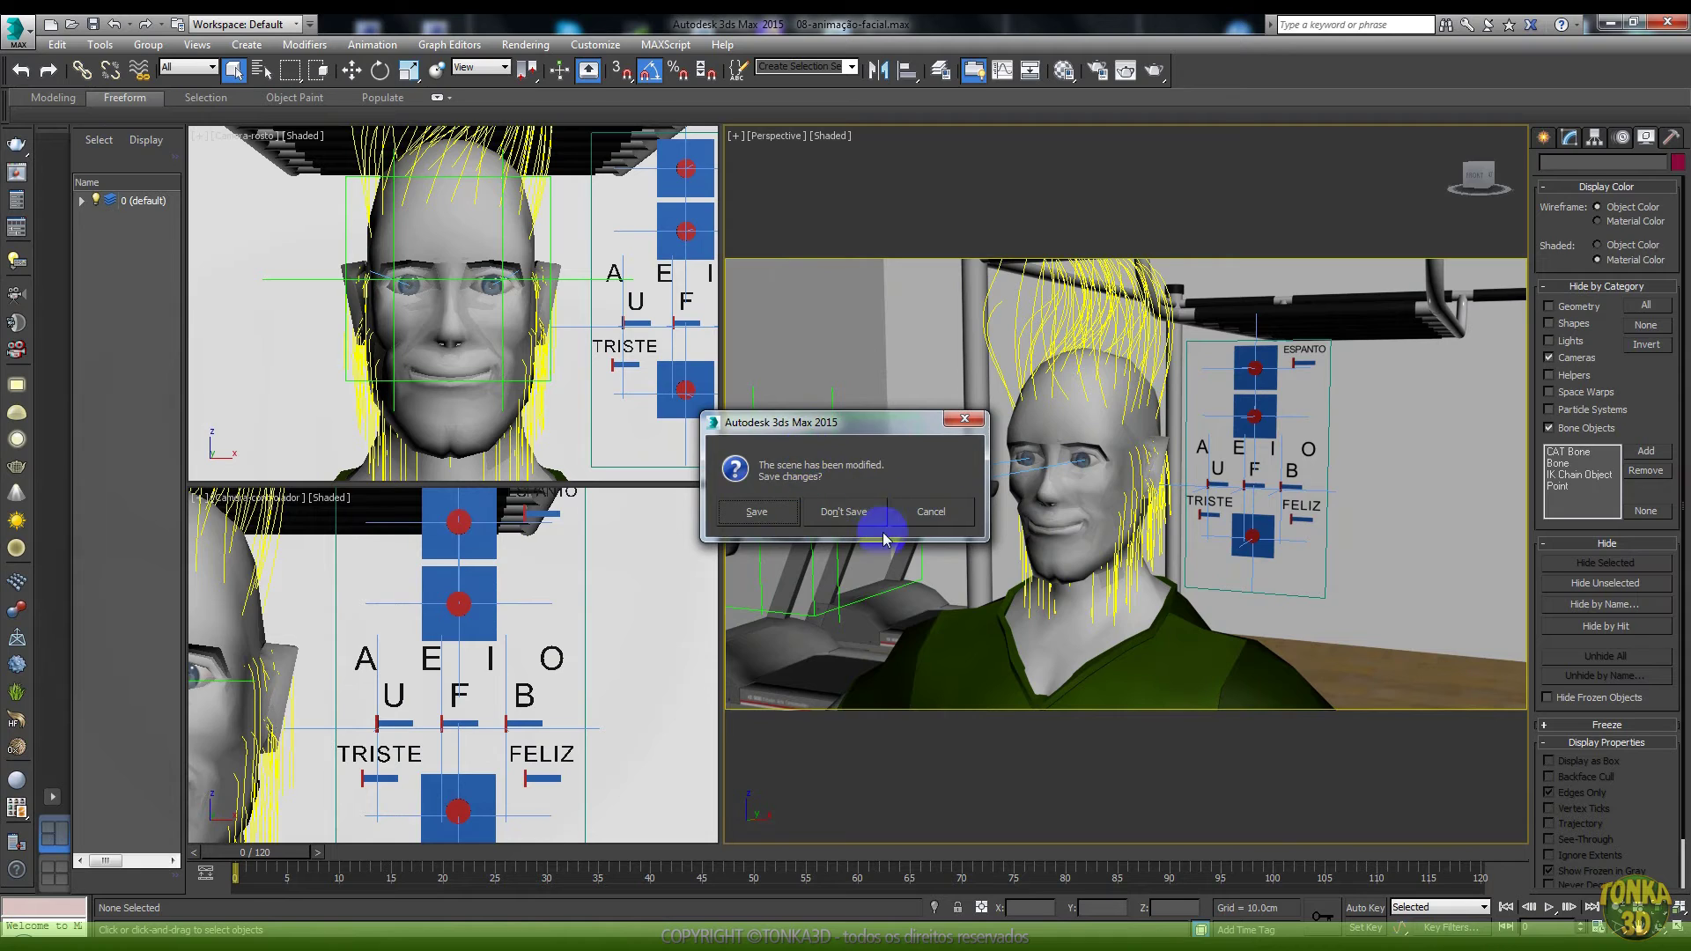
Step: Discard changes, preview walk and run files, and load 12-exercicio-da-esteira-parte2.max past the Cloth warning
{"action": "left_click", "coordinate": [864, 513]}
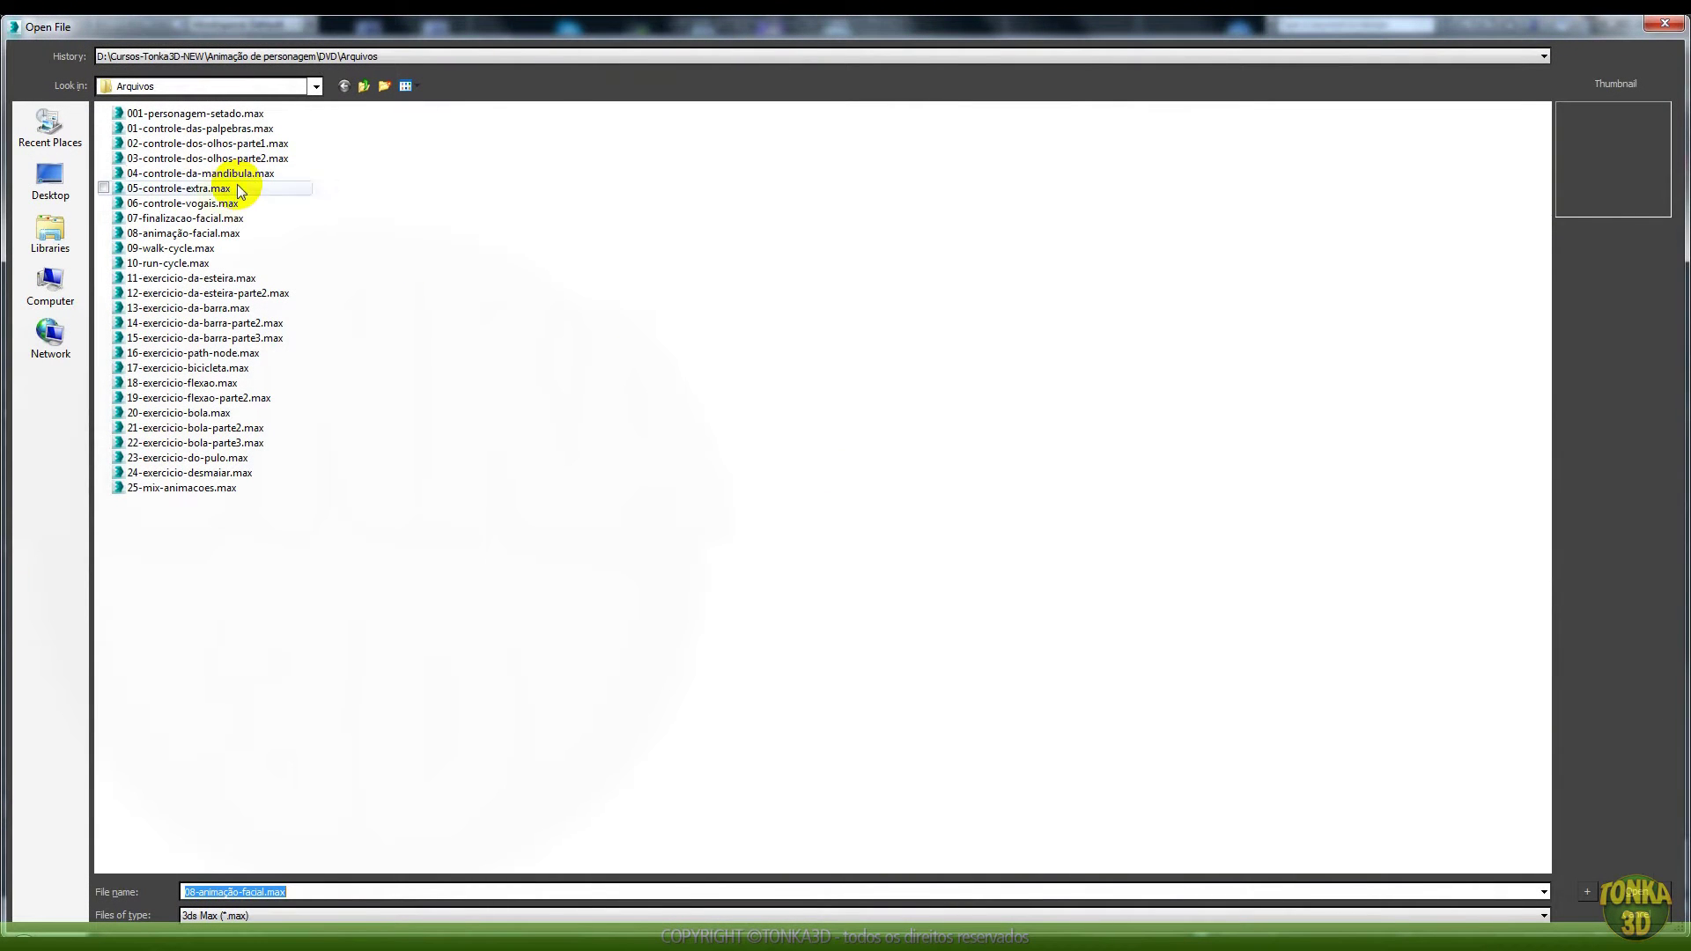
{"action": "left_click", "coordinate": [176, 248]}
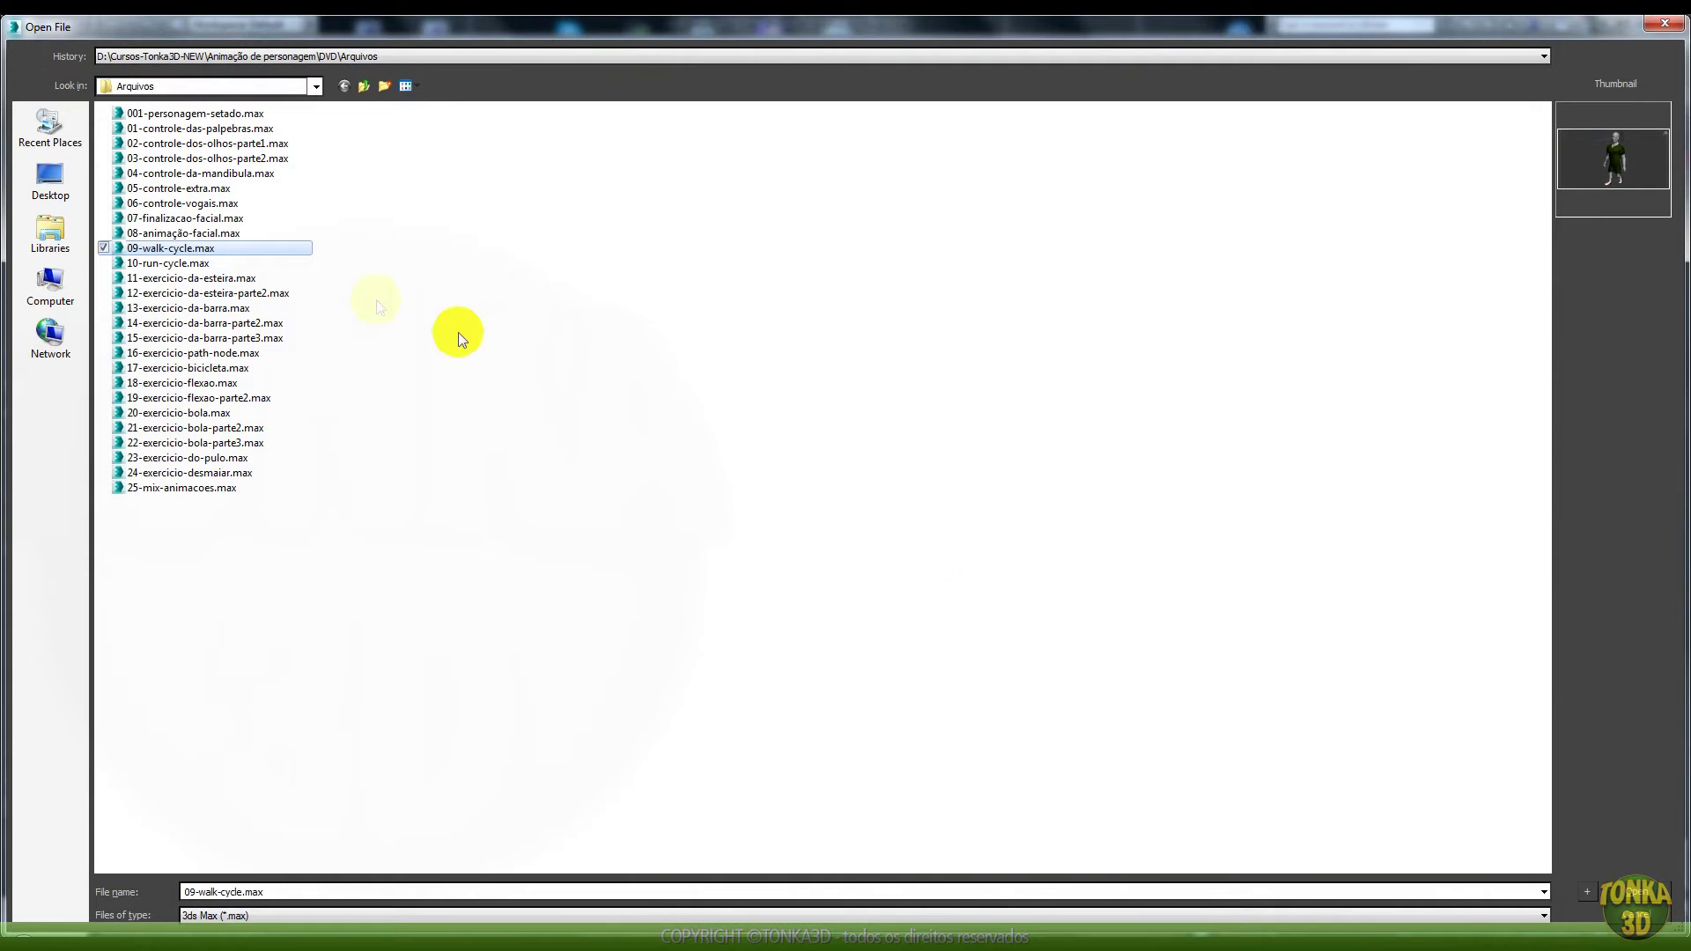
{"action": "left_click", "coordinate": [167, 265]}
{"action": "left_click", "coordinate": [216, 249]}
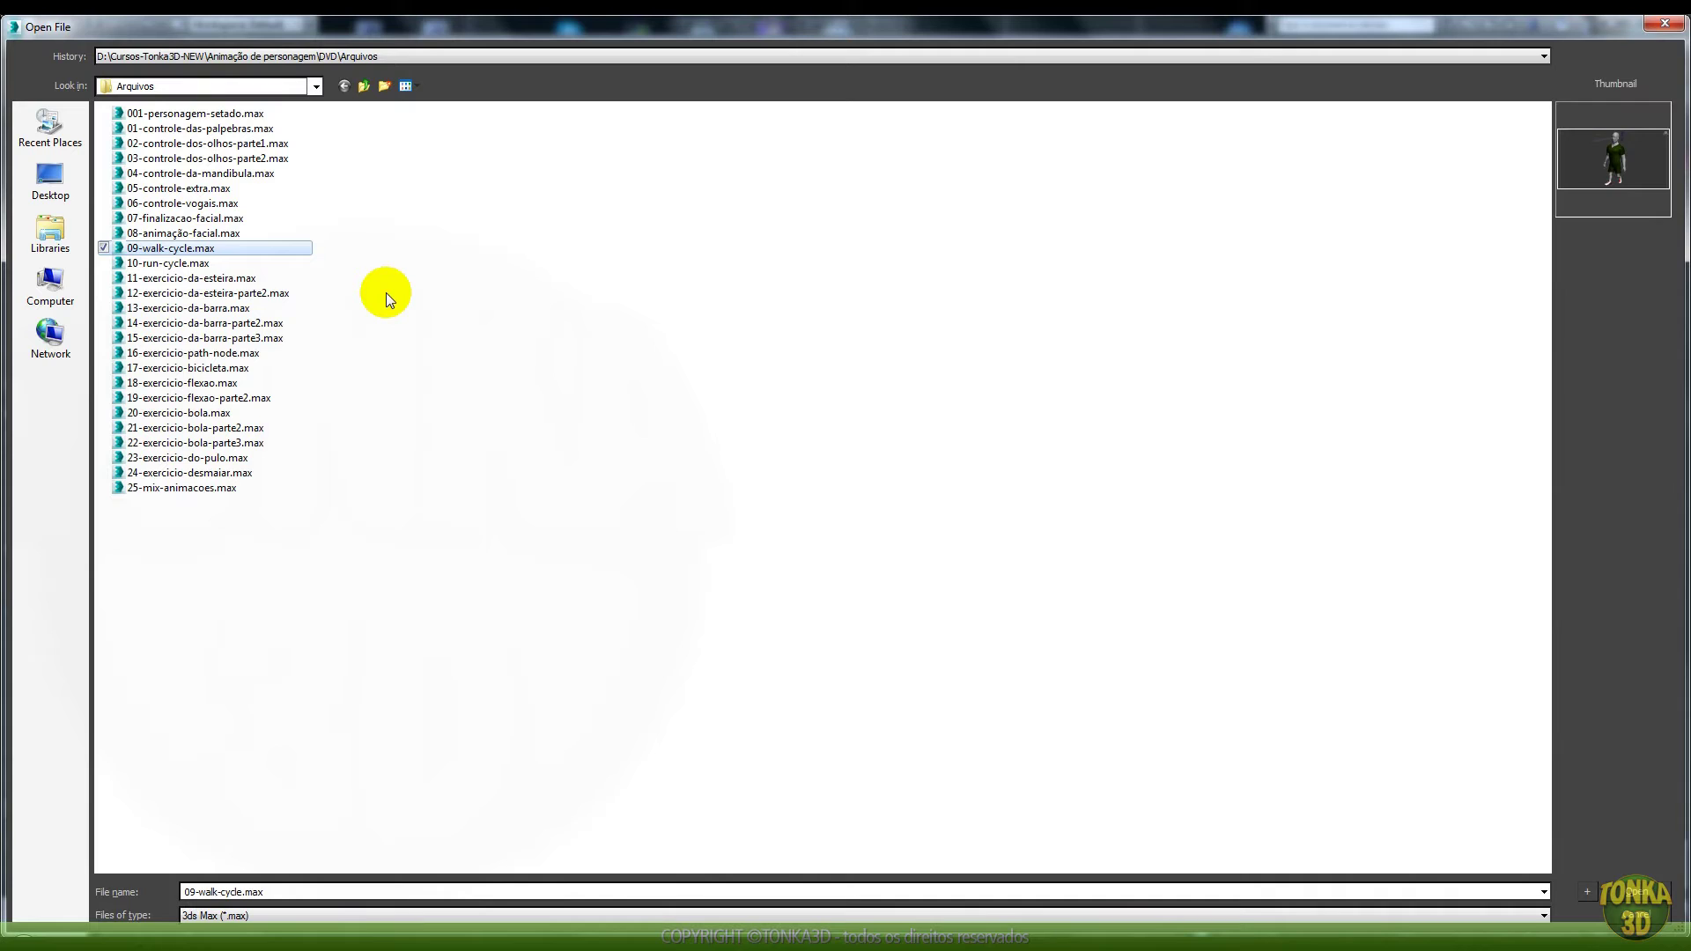
{"action": "left_click", "coordinate": [170, 262]}
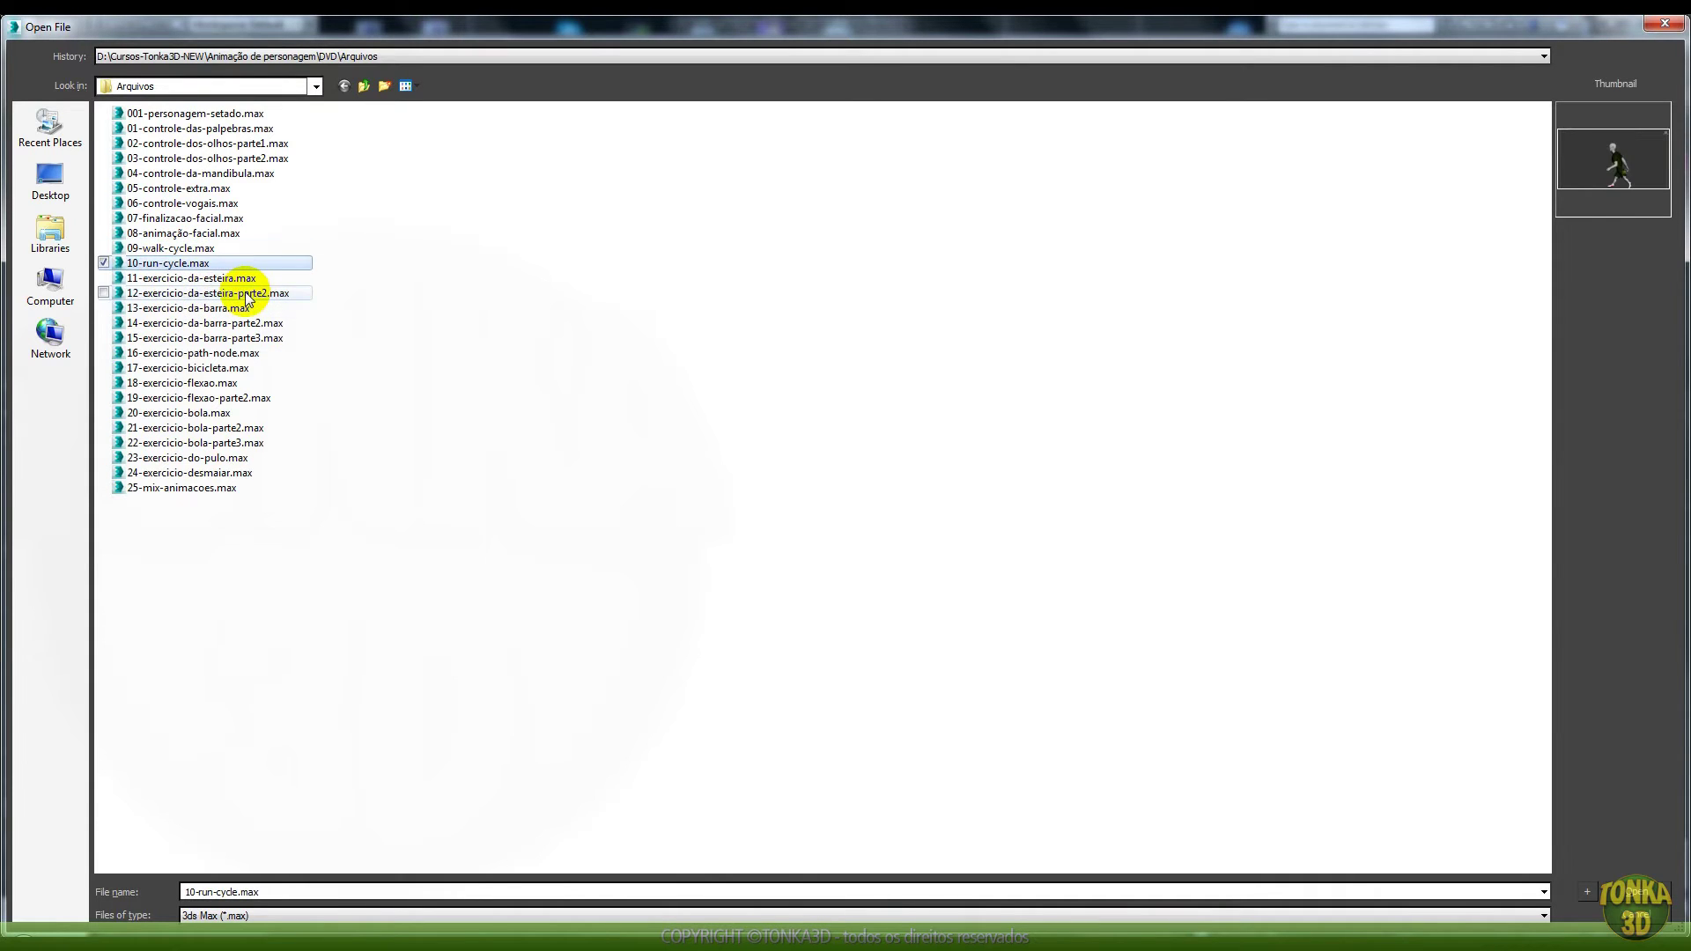
{"action": "mouse_move", "coordinate": [208, 293]}
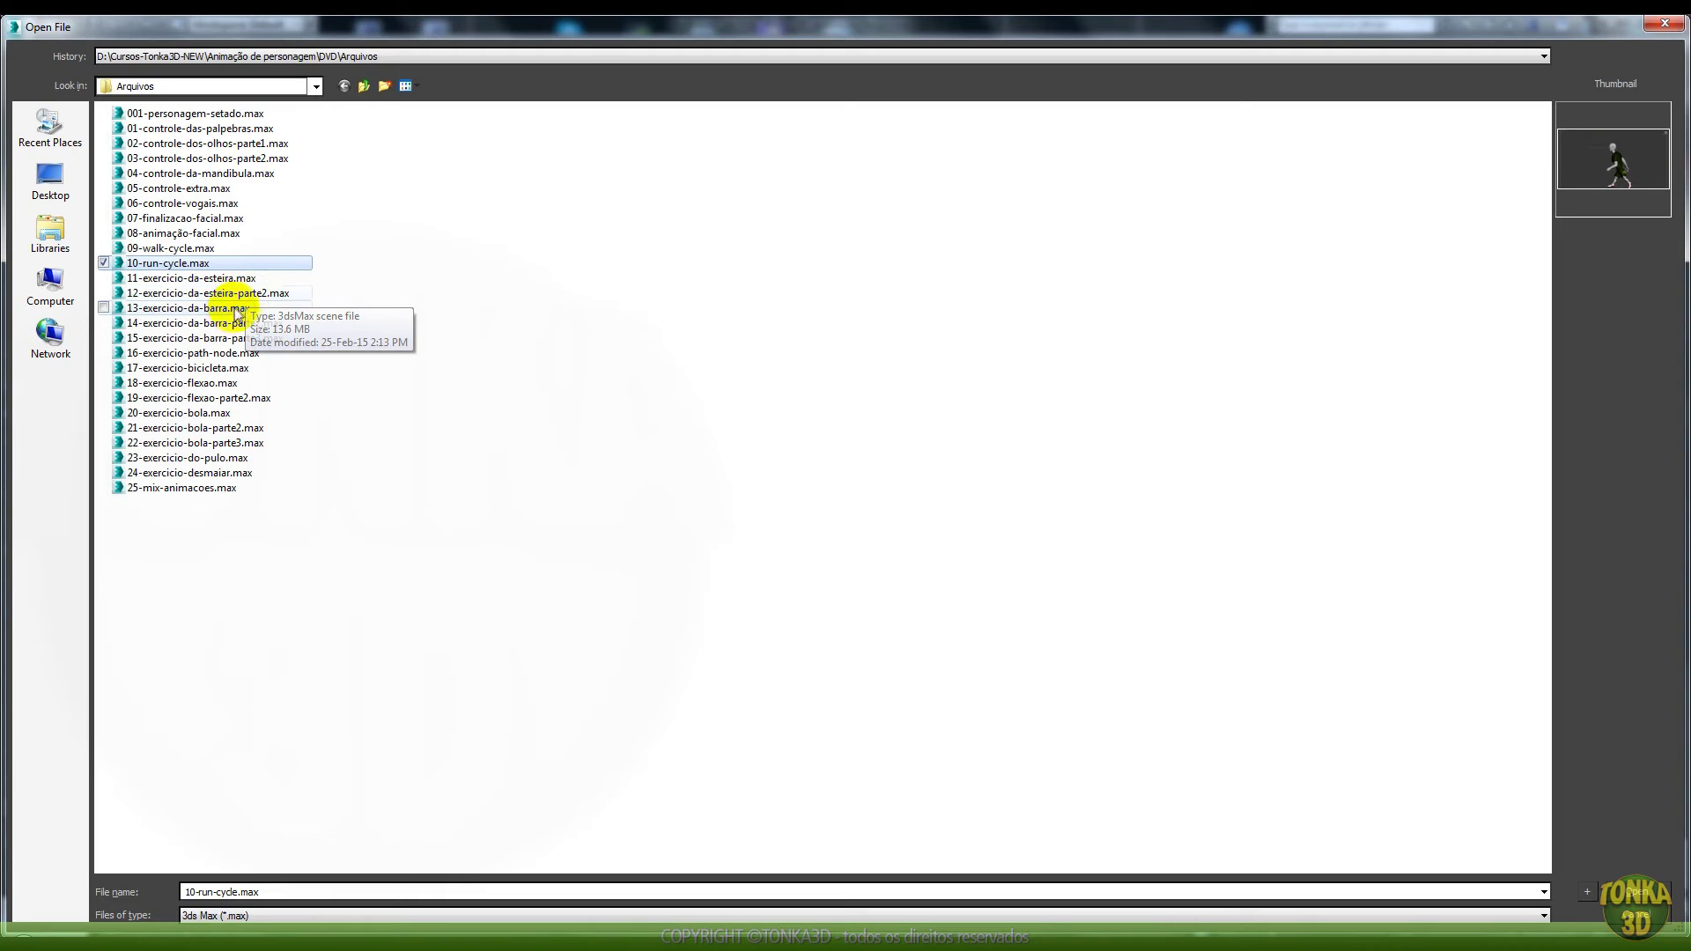
{"action": "left_click", "coordinate": [183, 278]}
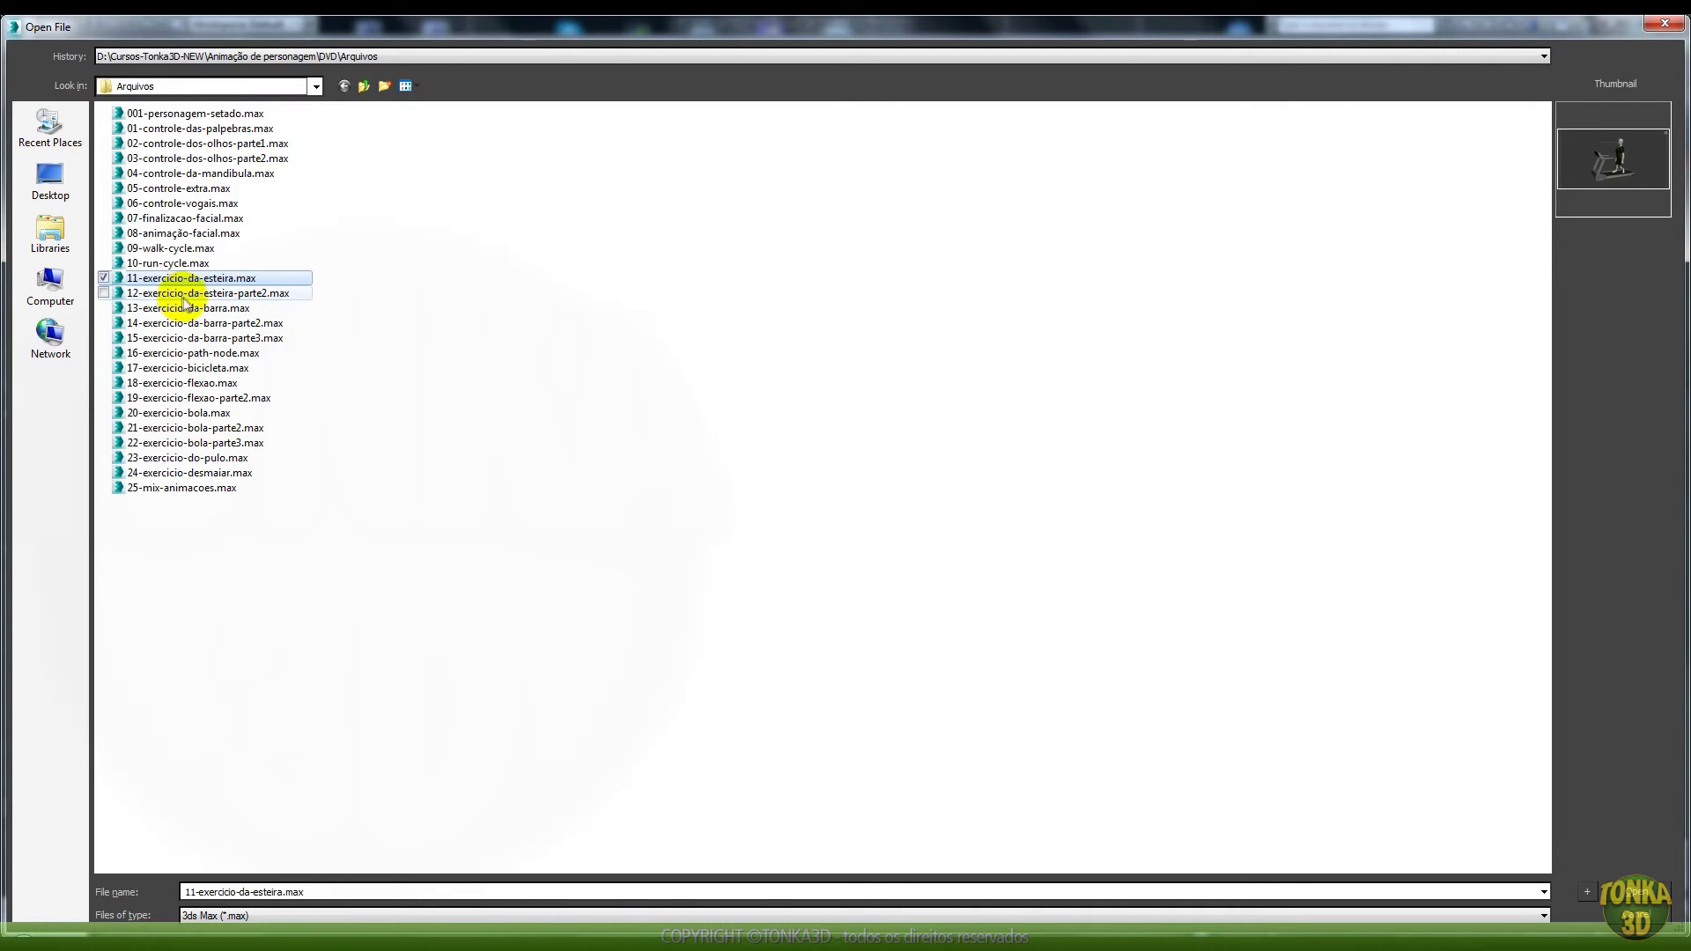
{"action": "left_click", "coordinate": [191, 294]}
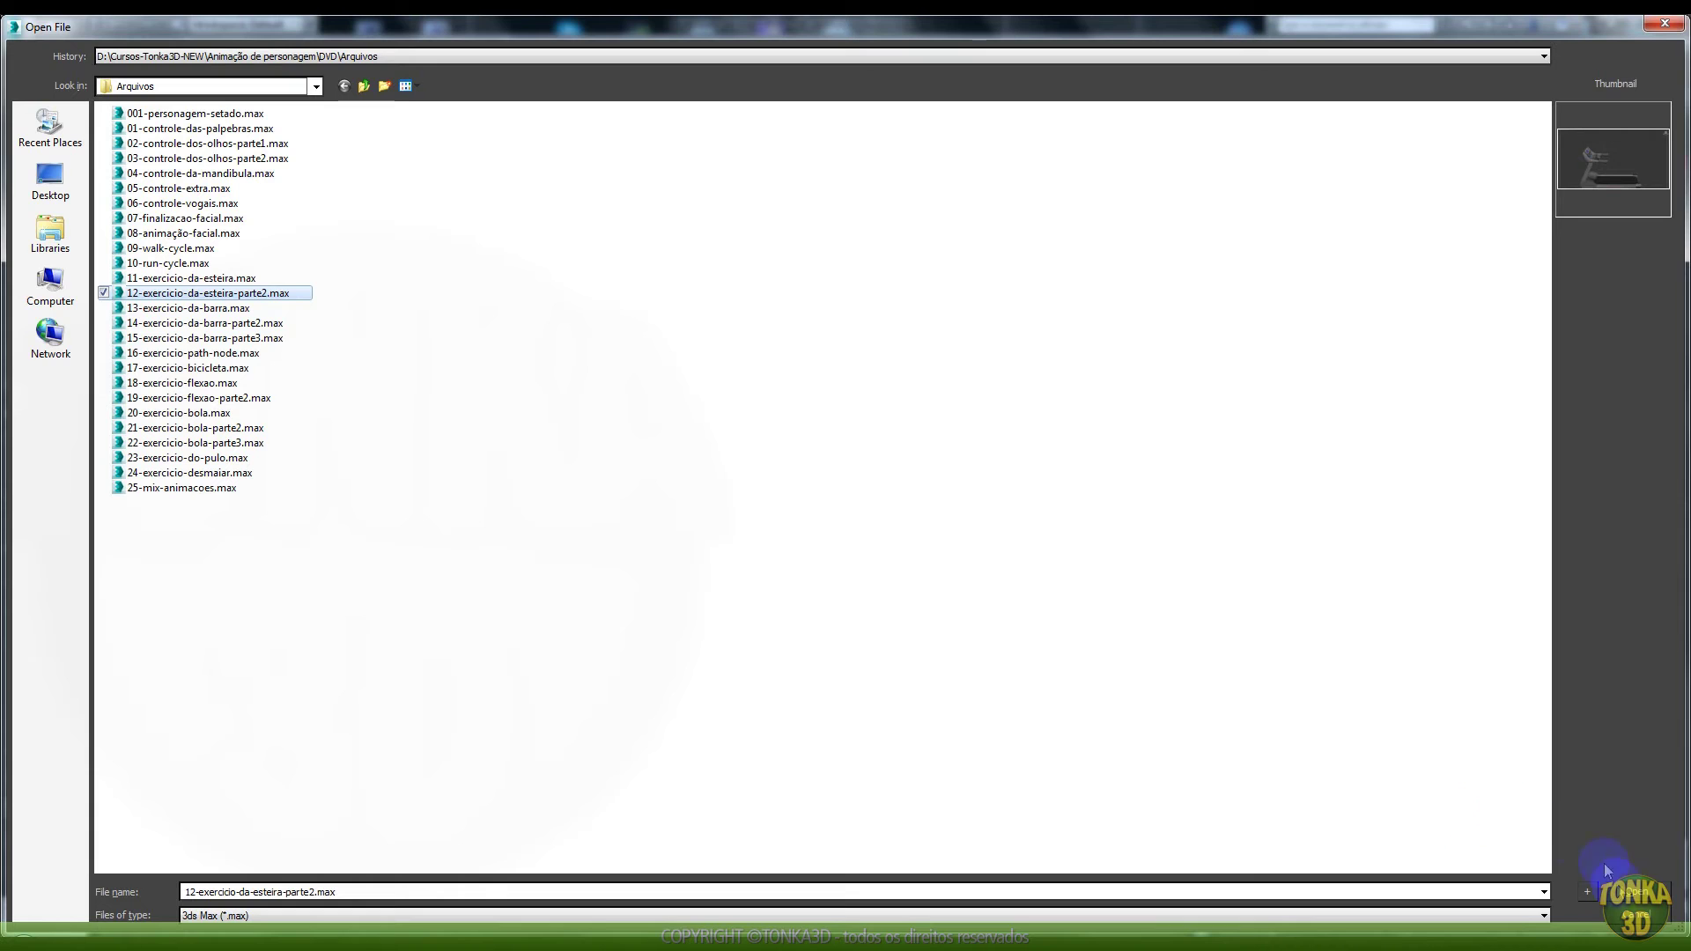
{"action": "left_click", "coordinate": [1640, 893]}
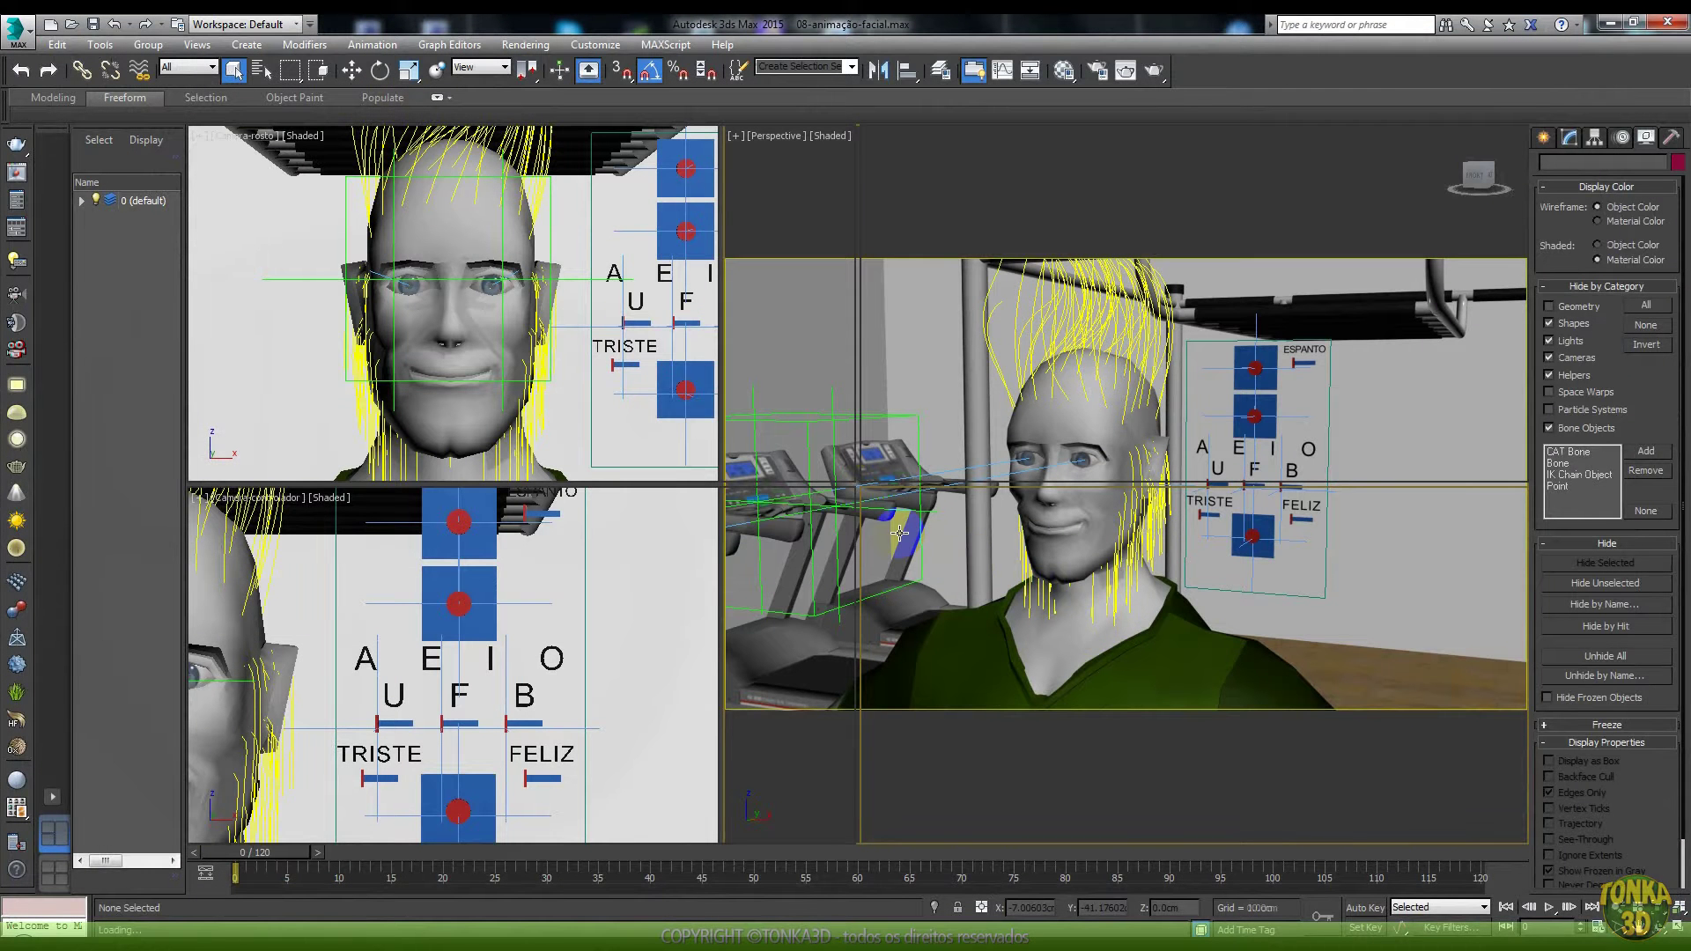
{"action": "left_click", "coordinate": [946, 546]}
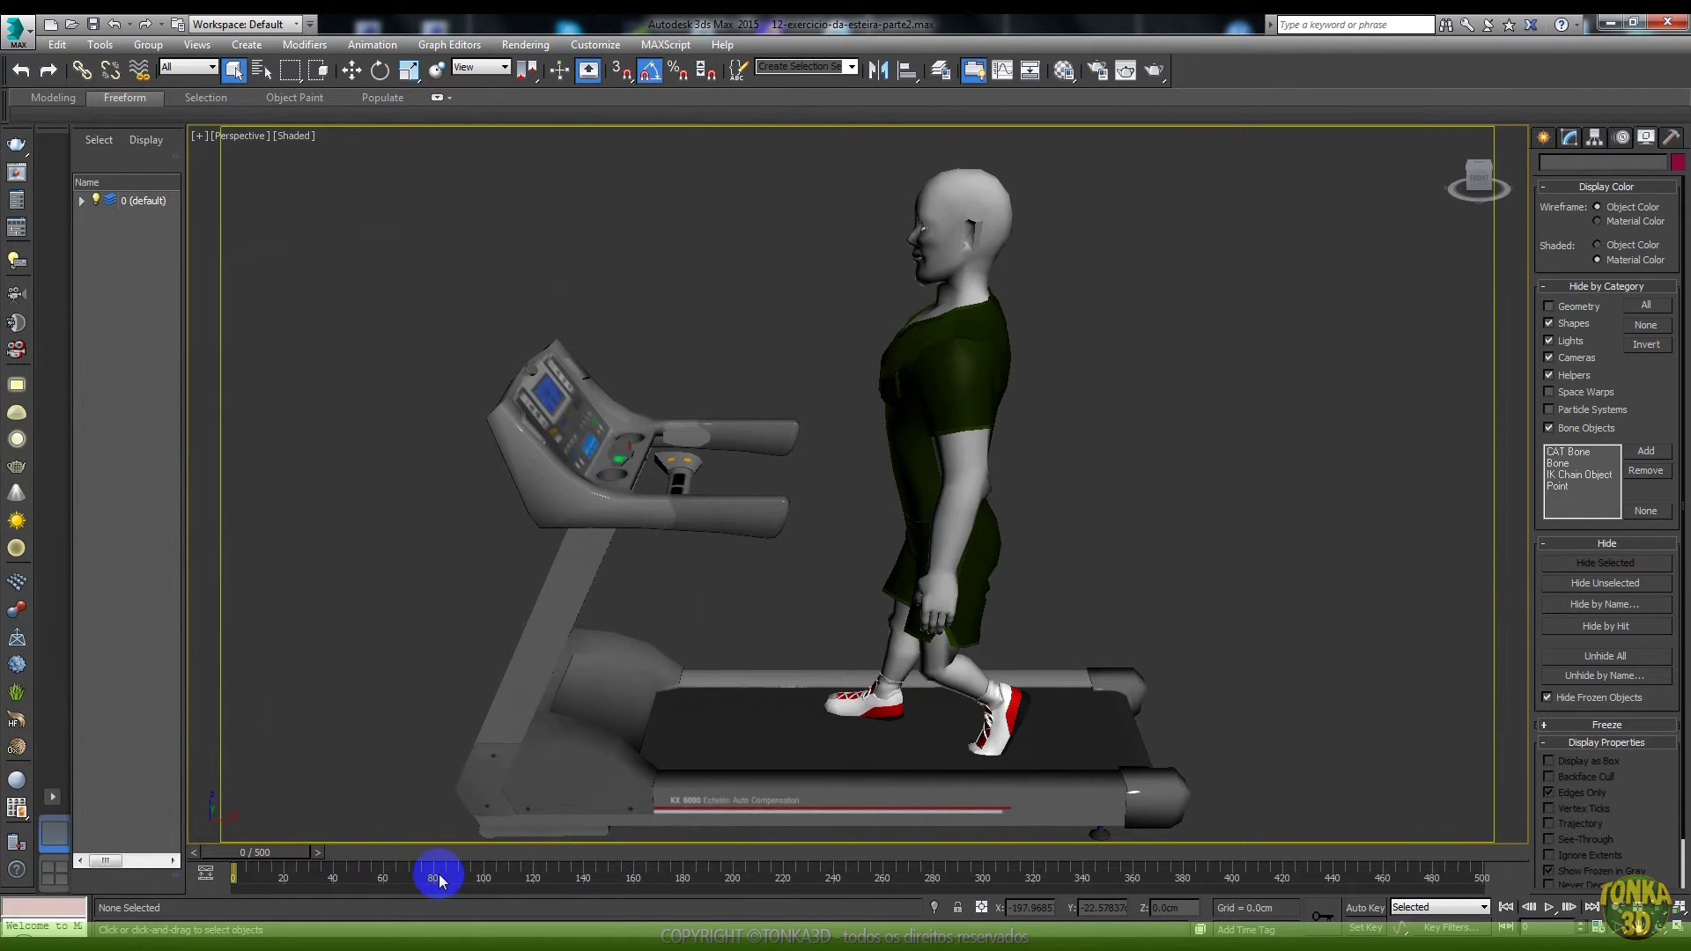
Step: Scrub and play the 500-frame treadmill animation, then rewind it to frame 0
{"action": "mouse_move", "coordinate": [272, 856]}
{"action": "left_mouse_down"}
{"action": "mouse_move", "coordinate": [350, 858]}
{"action": "mouse_move", "coordinate": [234, 858]}
{"action": "left_mouse_up"}
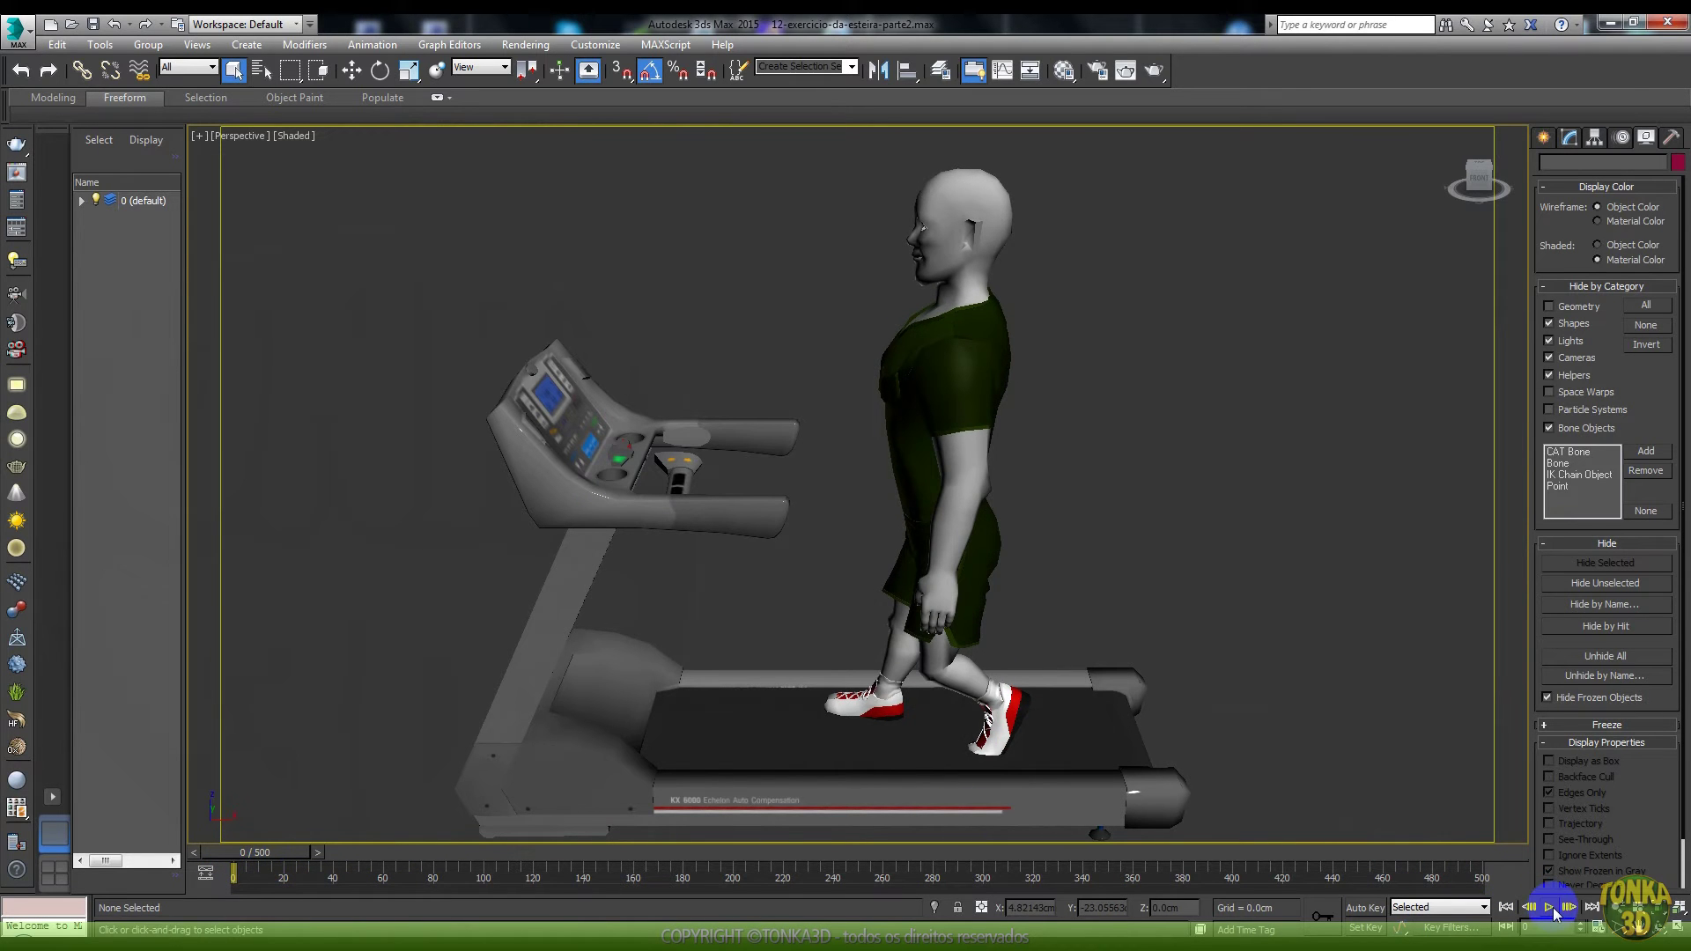
{"action": "left_click", "coordinate": [1549, 907]}
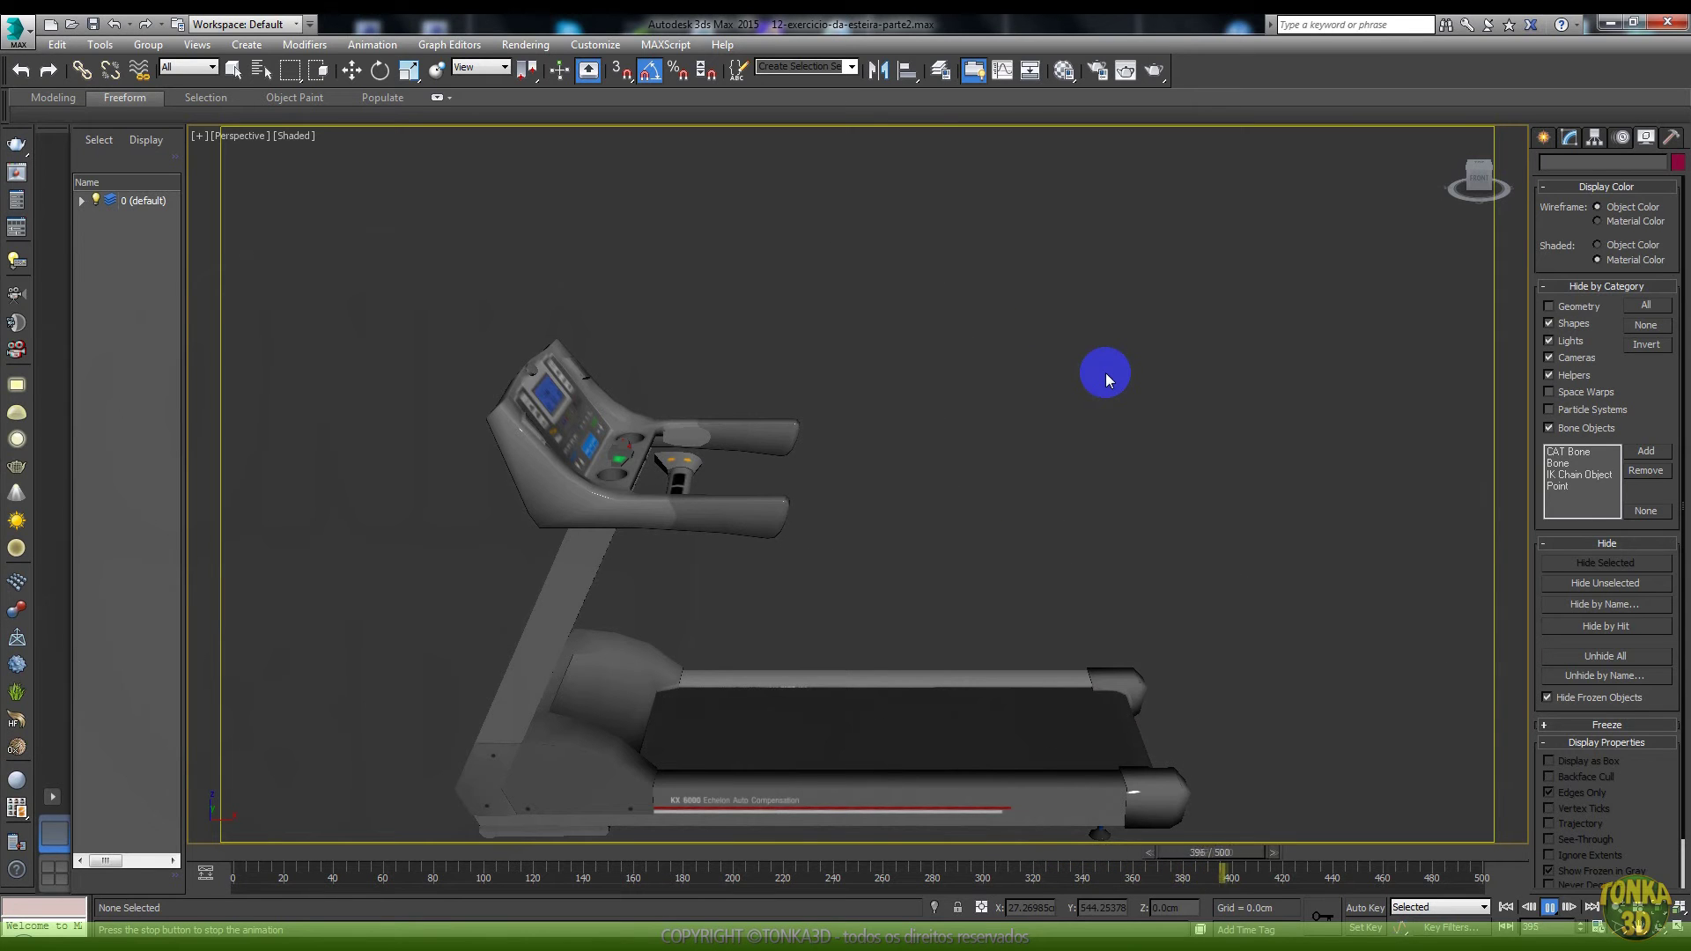
{"action": "mouse_move", "coordinate": [1384, 852]}
{"action": "left_mouse_down"}
{"action": "mouse_move", "coordinate": [247, 766]}
{"action": "mouse_move", "coordinate": [388, 784]}
{"action": "mouse_move", "coordinate": [1276, 766]}
{"action": "mouse_move", "coordinate": [1081, 772]}
{"action": "mouse_move", "coordinate": [1207, 770]}
{"action": "mouse_move", "coordinate": [1133, 774]}
{"action": "mouse_move", "coordinate": [1136, 803]}
{"action": "mouse_move", "coordinate": [1012, 861]}
{"action": "left_mouse_up"}
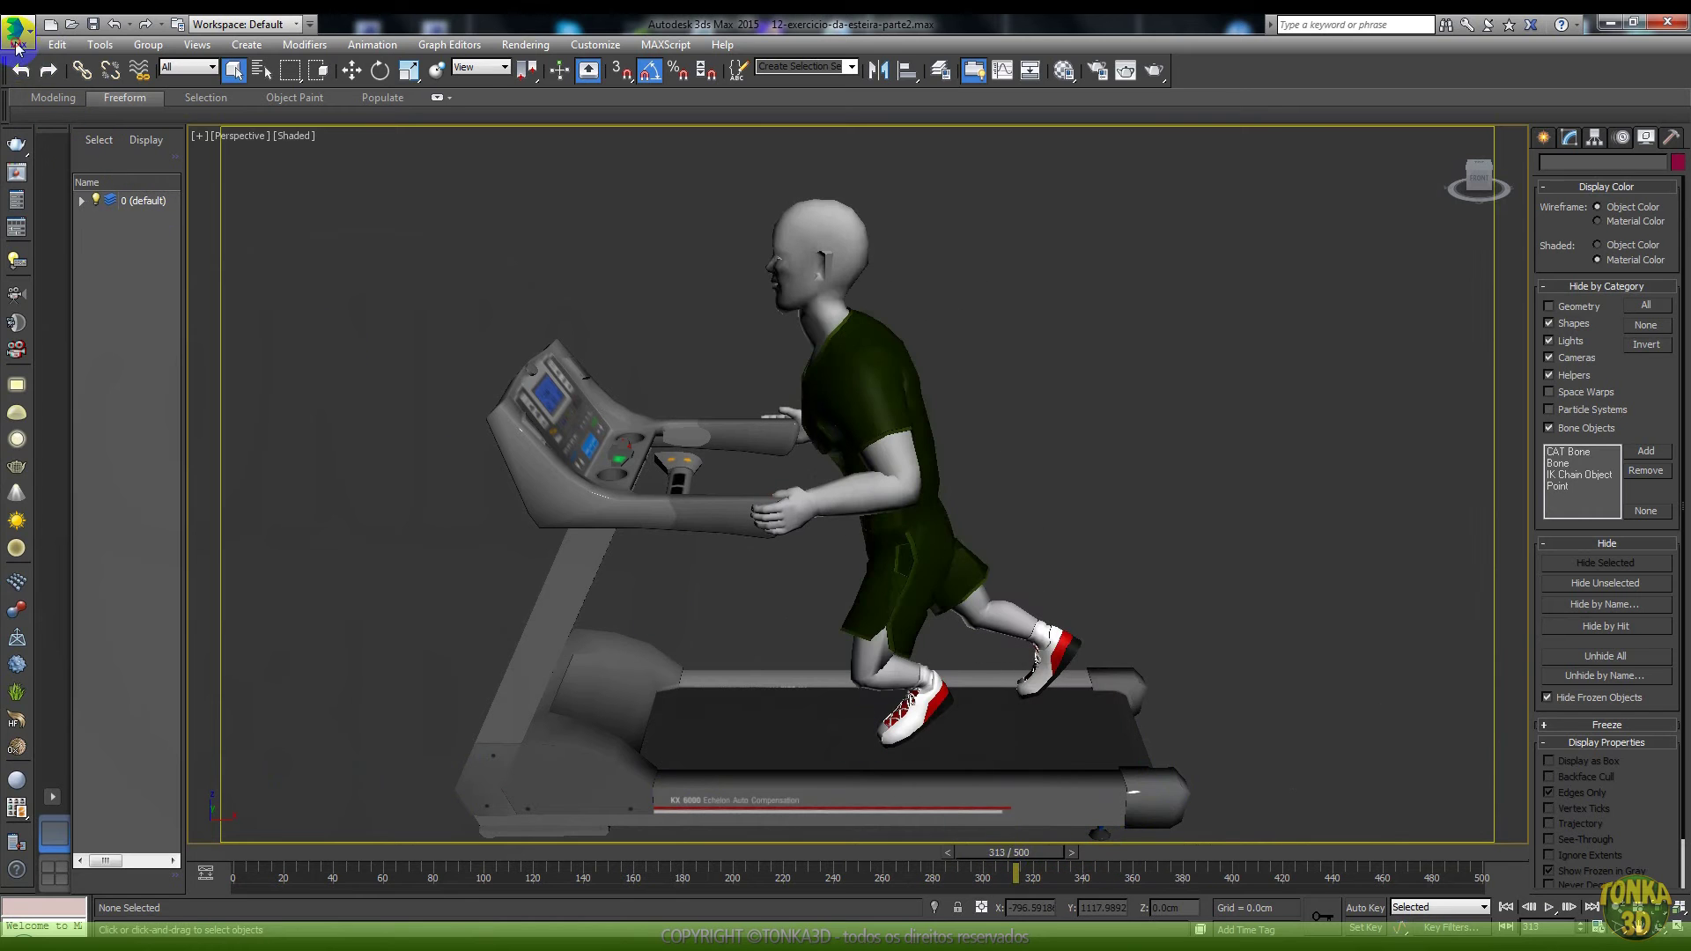
{"action": "left_click", "coordinate": [17, 46]}
Step: Load 16-exercicio-path-node.max from the Open dialog and OK the Cloth isolated-vertices warning
{"action": "left_click", "coordinate": [64, 150]}
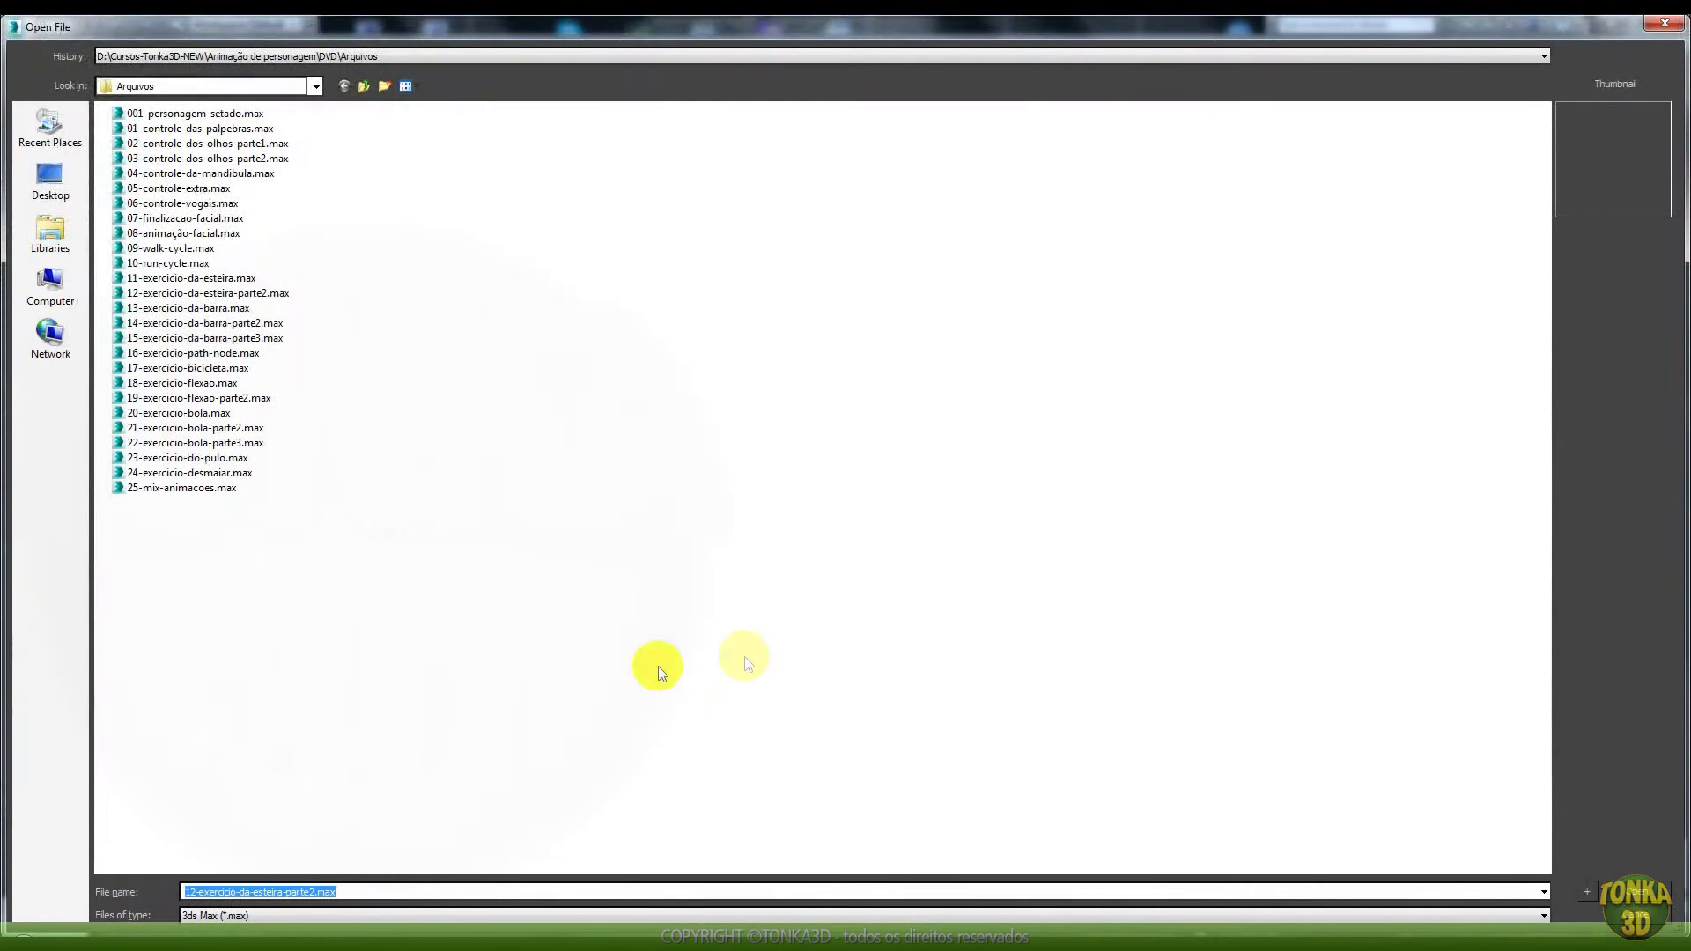
{"action": "left_click", "coordinate": [234, 338]}
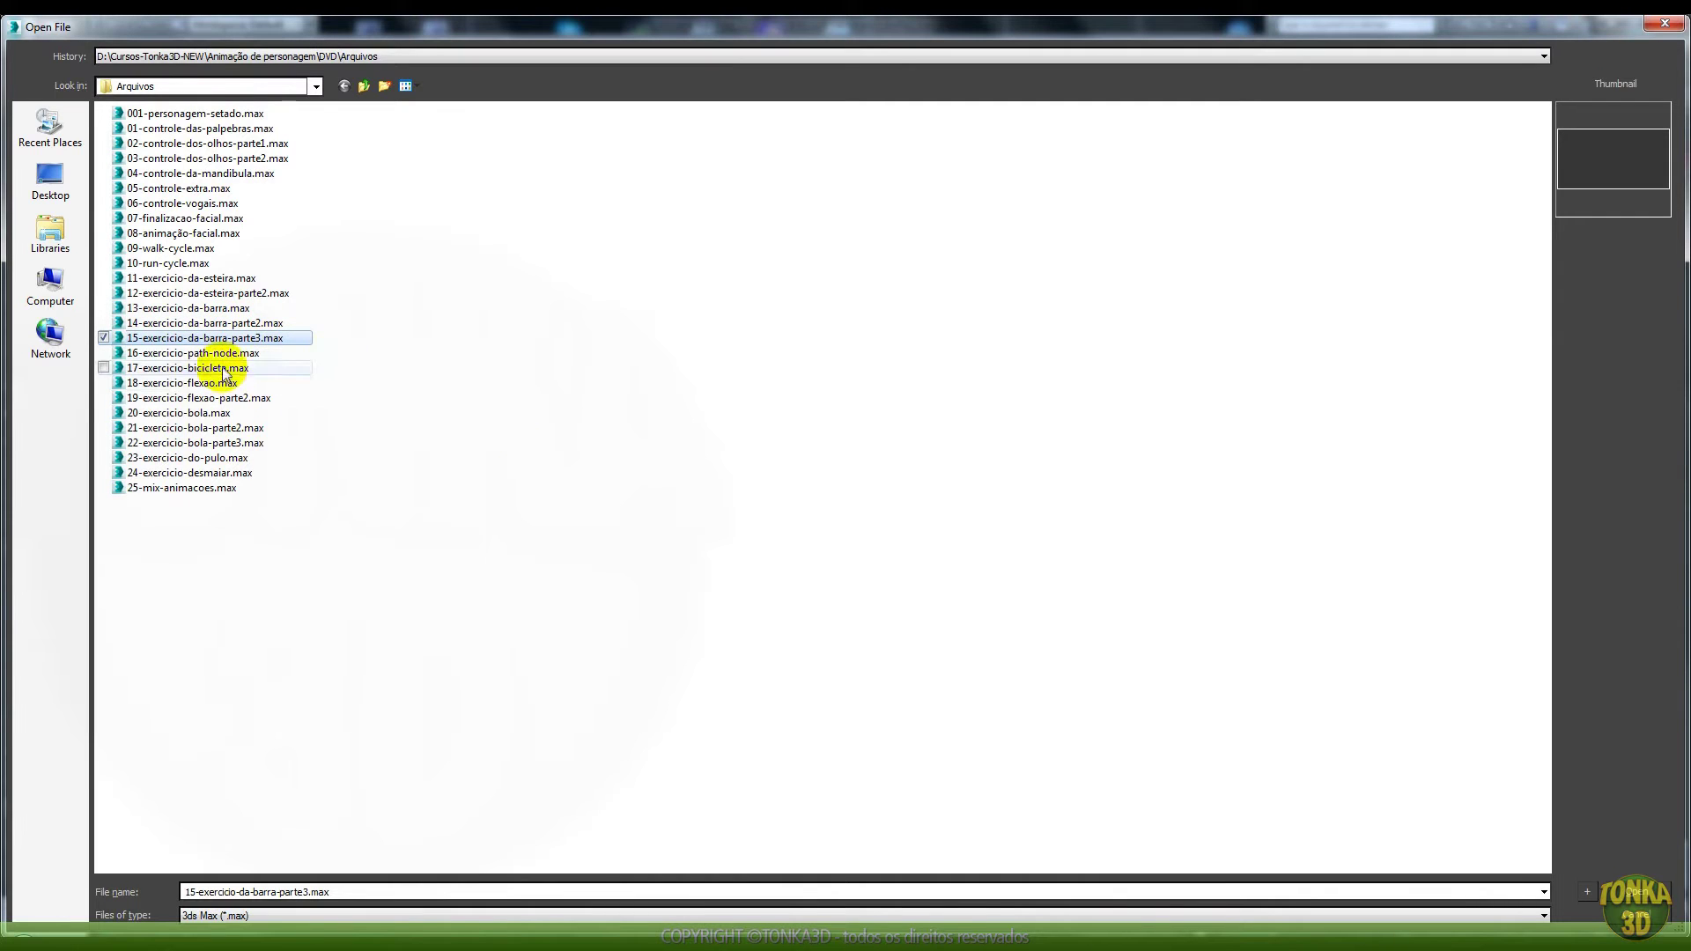
{"action": "left_click", "coordinate": [211, 357]}
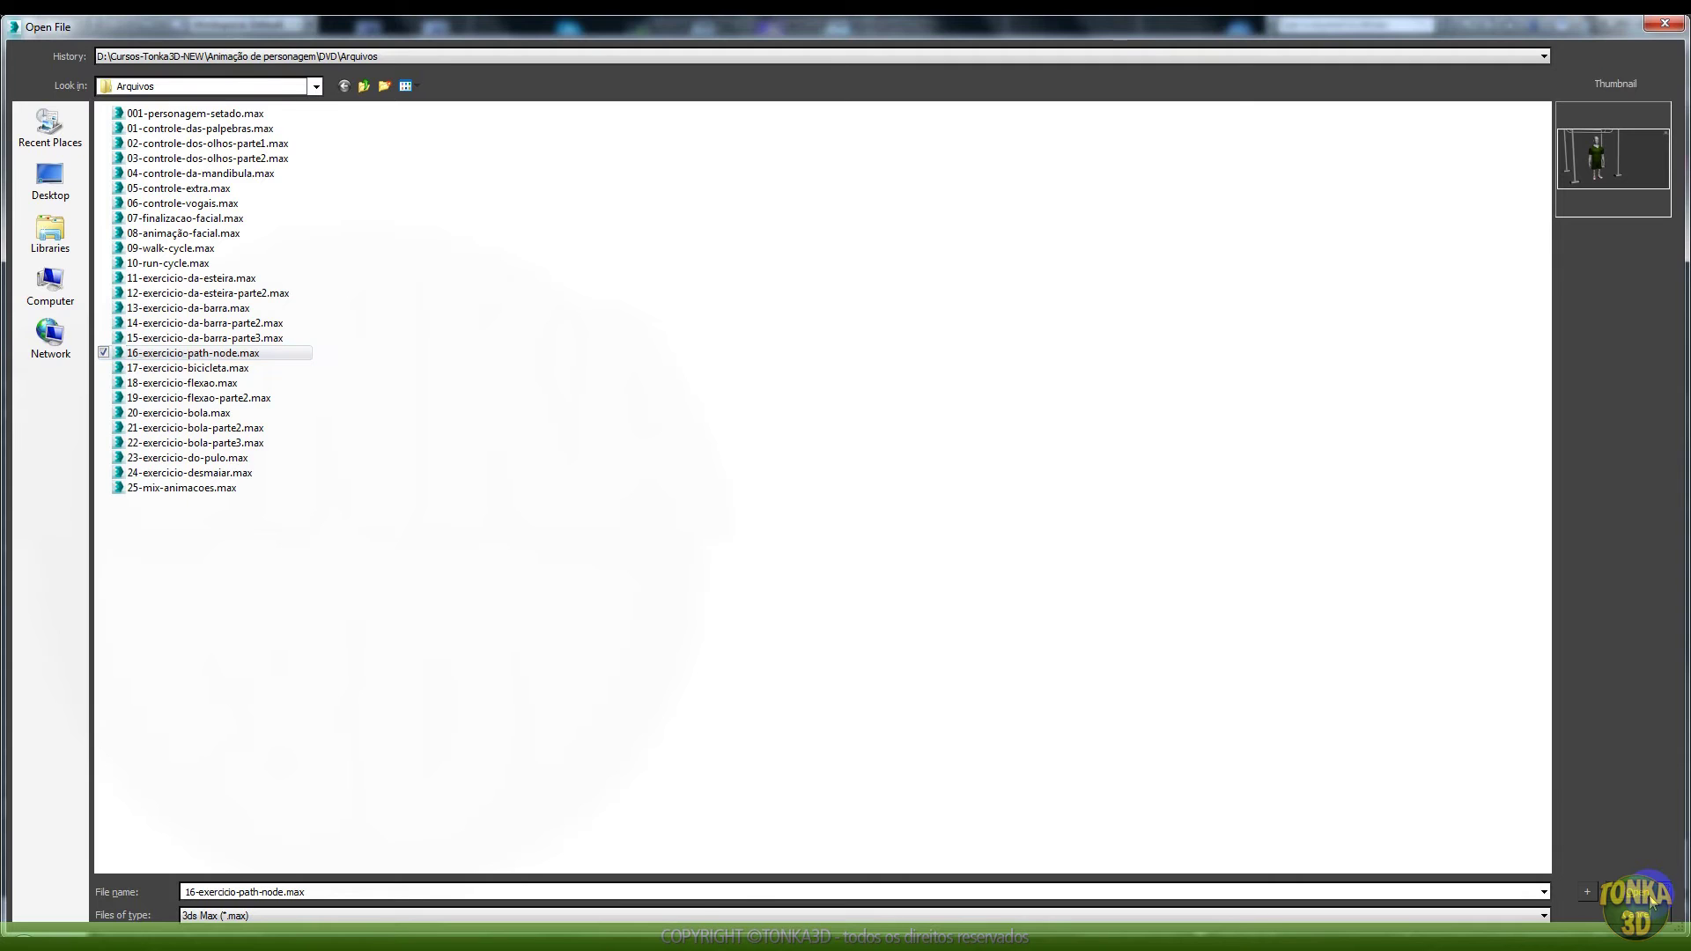
{"action": "left_click", "coordinate": [1640, 892]}
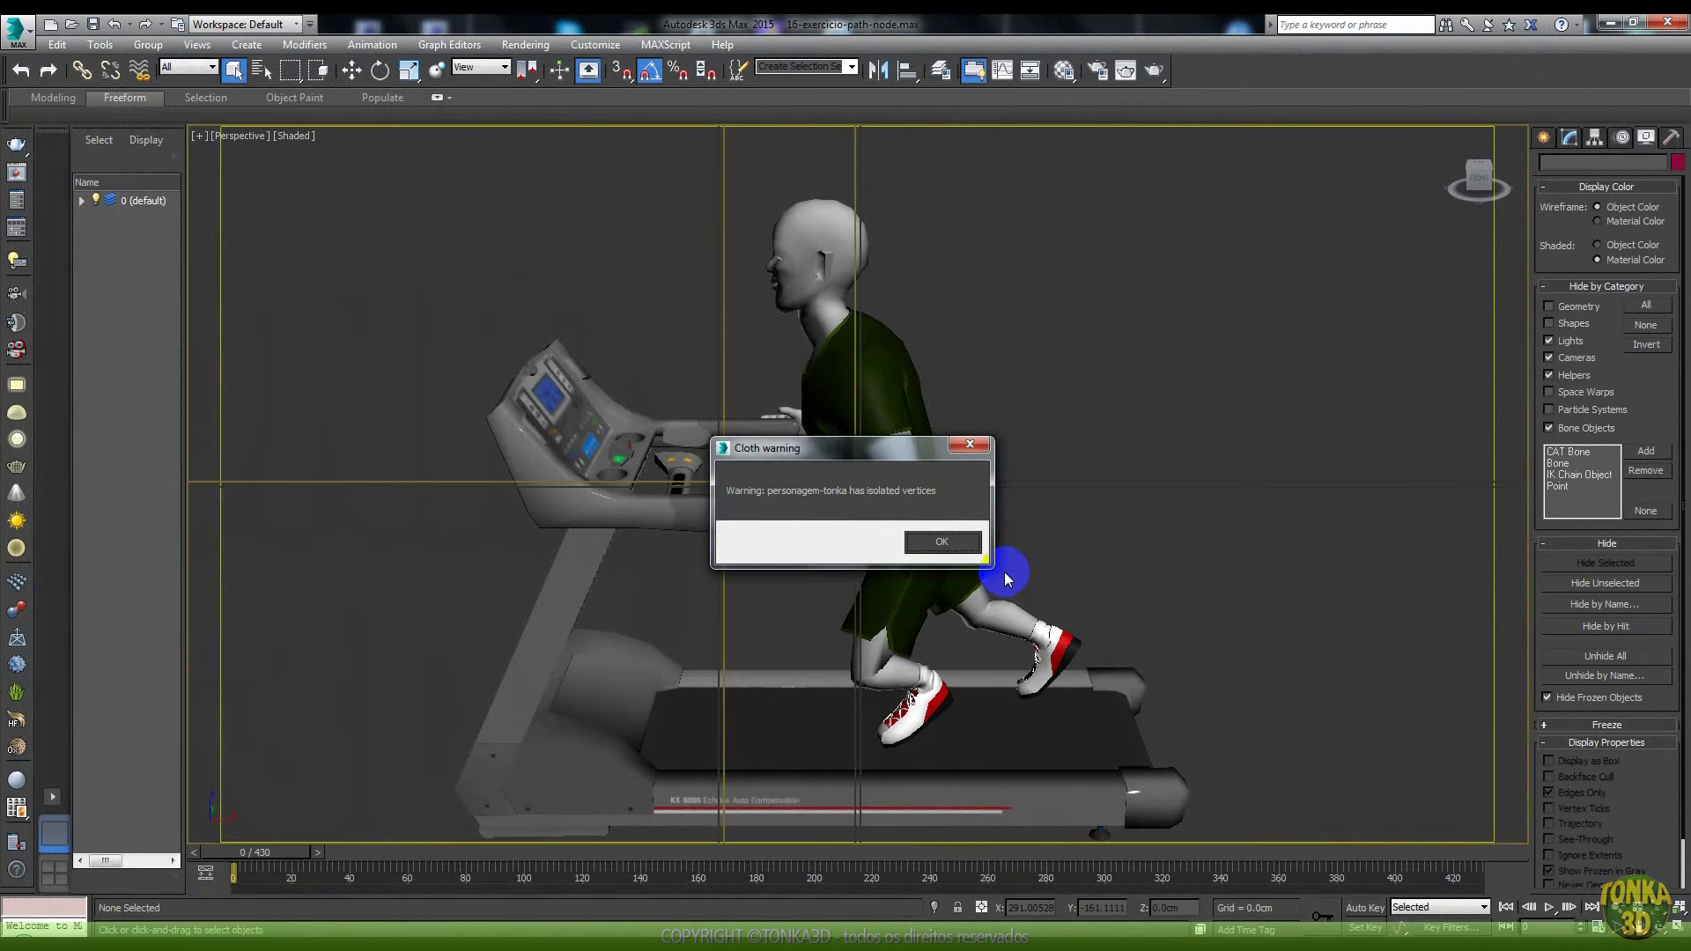
{"action": "left_click", "coordinate": [940, 542]}
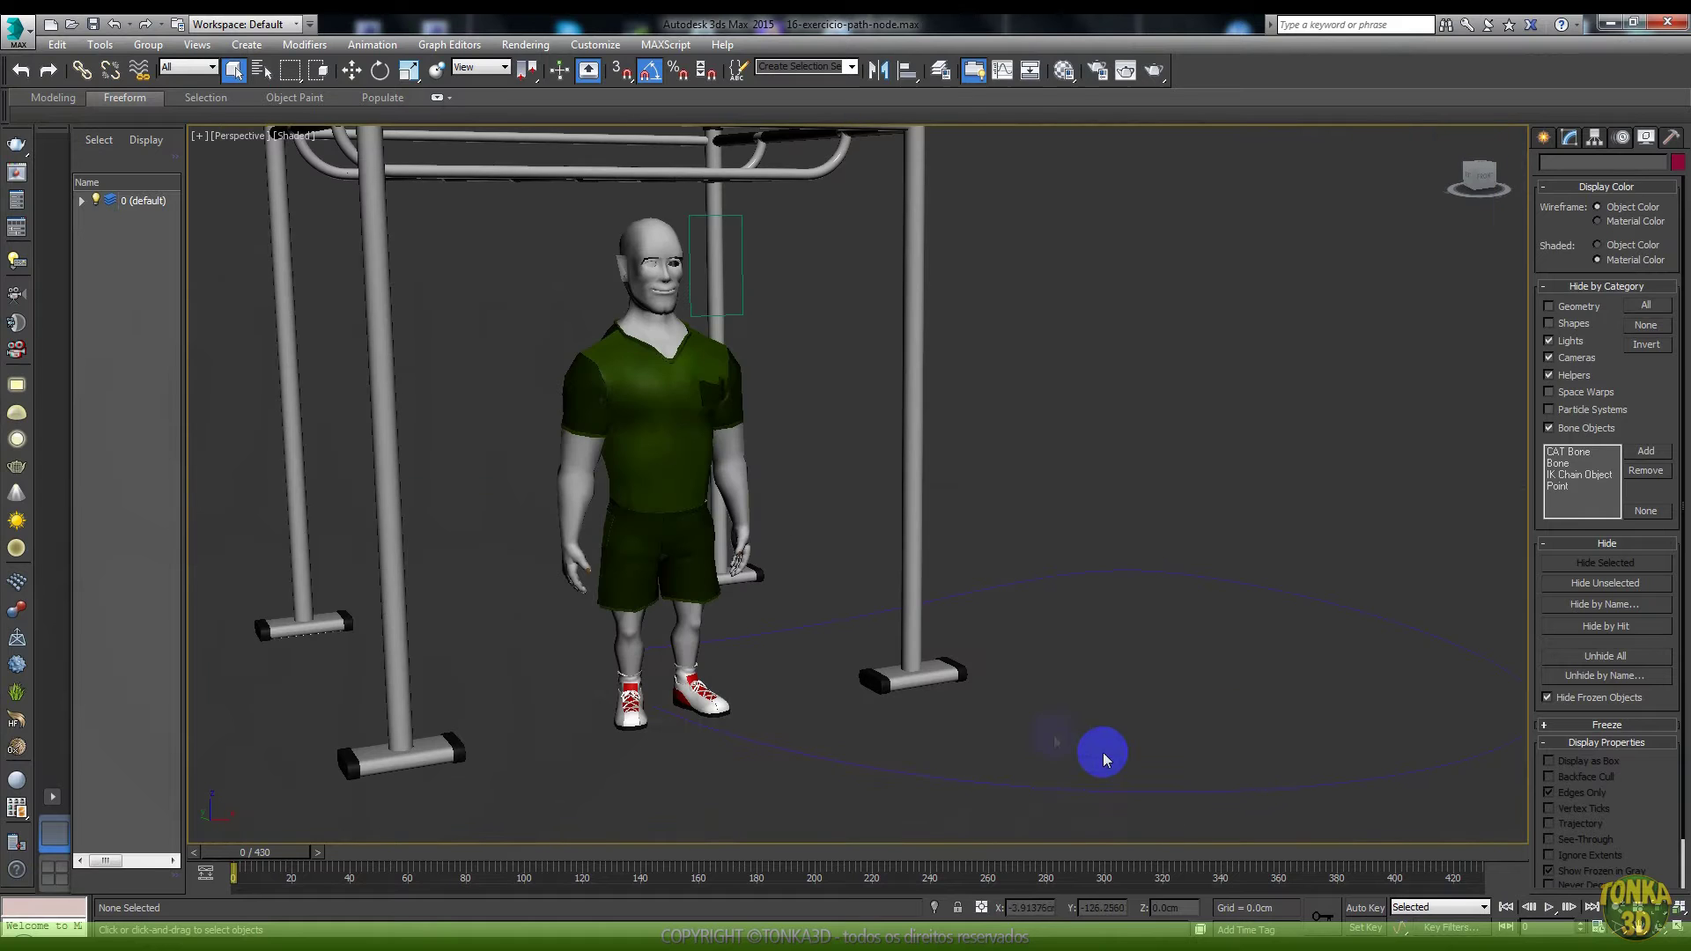
Step: Select then deselect the Line001 path, play the walk to the bars, and jump to frame 95
{"action": "left_click", "coordinate": [816, 757]}
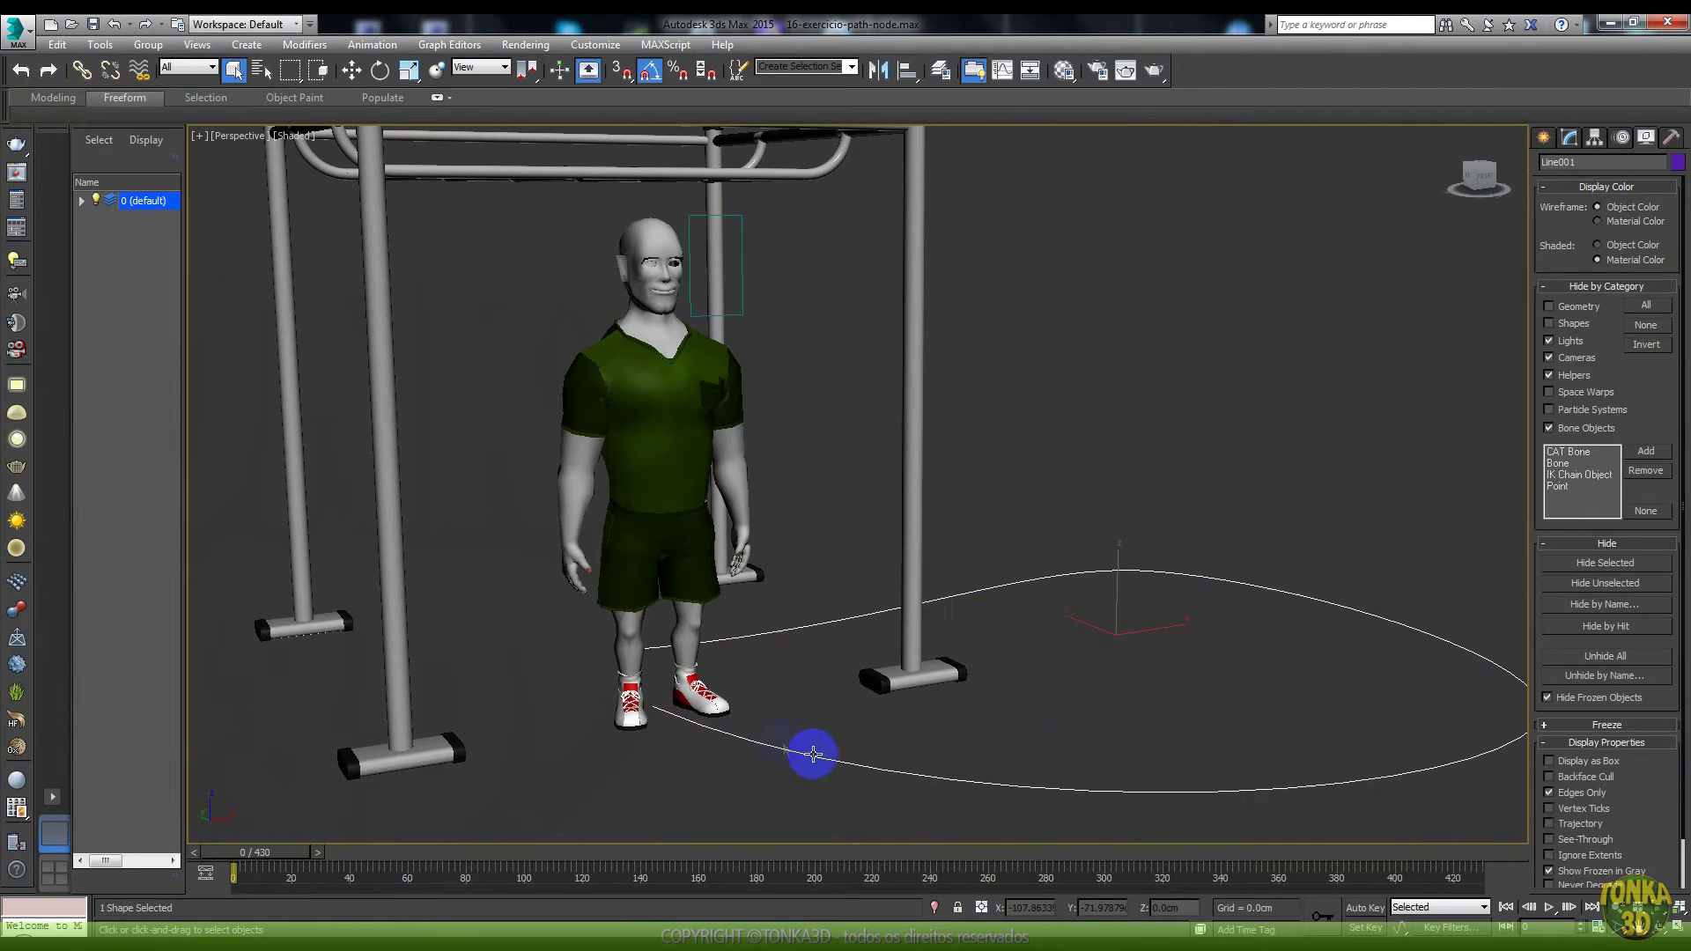
{"action": "left_click", "coordinate": [1075, 483]}
{"action": "left_click", "coordinate": [1550, 907]}
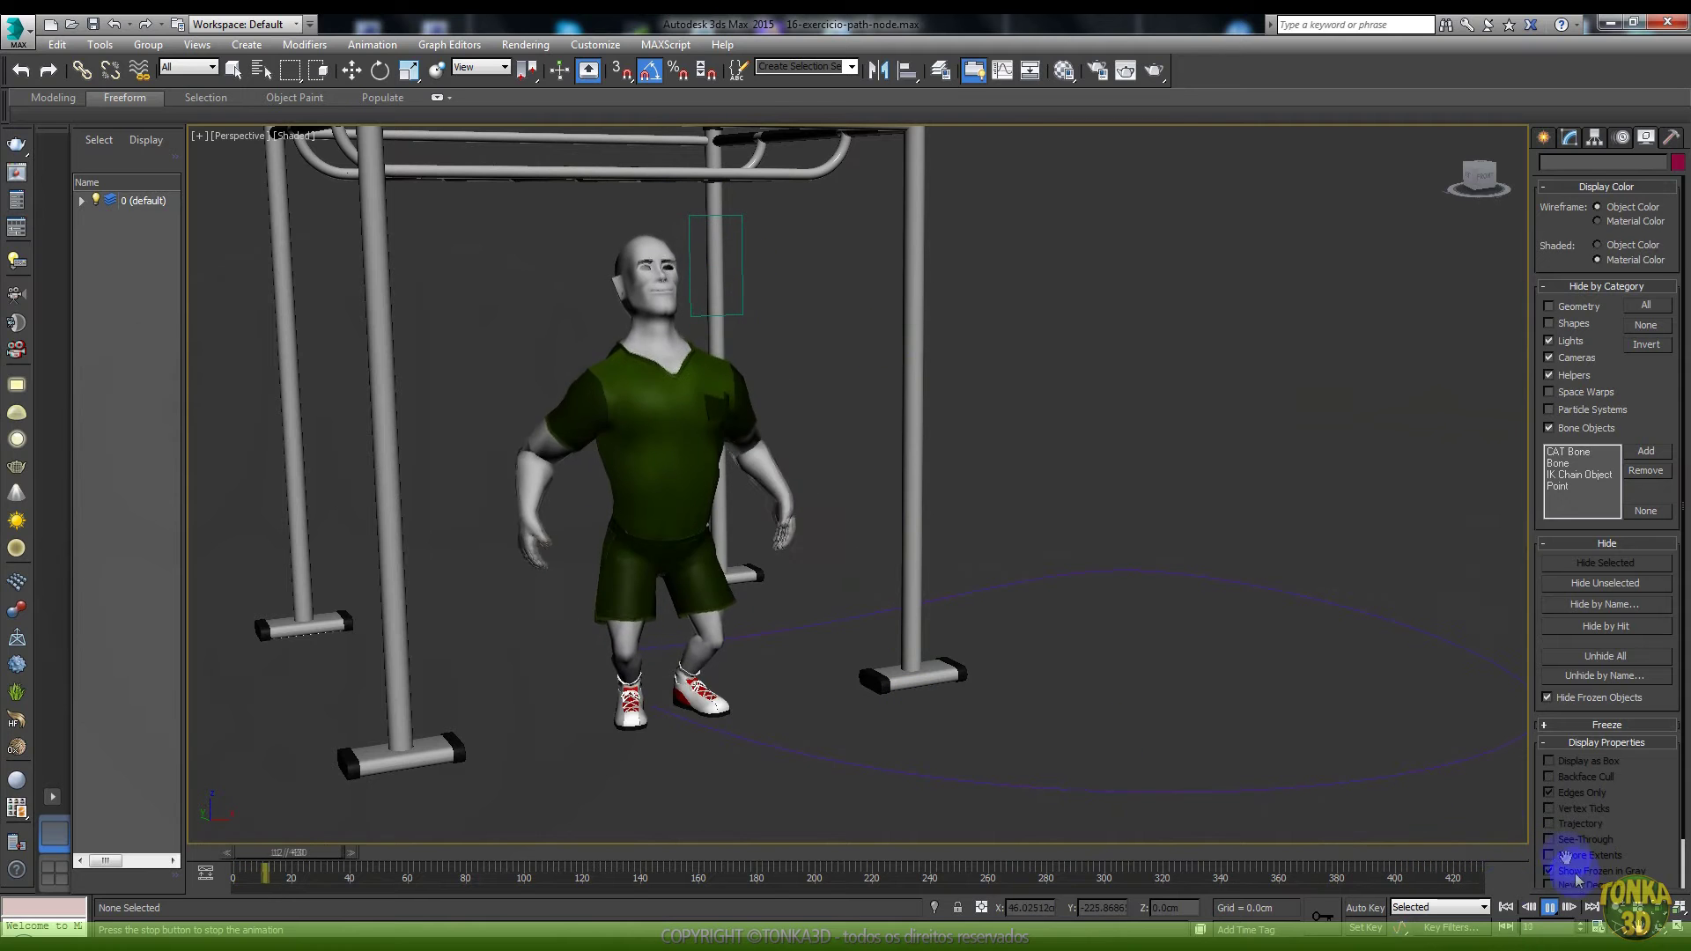
{"action": "mouse_move", "coordinate": [451, 872]}
{"action": "left_mouse_down"}
{"action": "mouse_move", "coordinate": [564, 870]}
{"action": "mouse_move", "coordinate": [256, 872]}
{"action": "left_mouse_up"}
{"action": "left_click", "coordinate": [15, 35]}
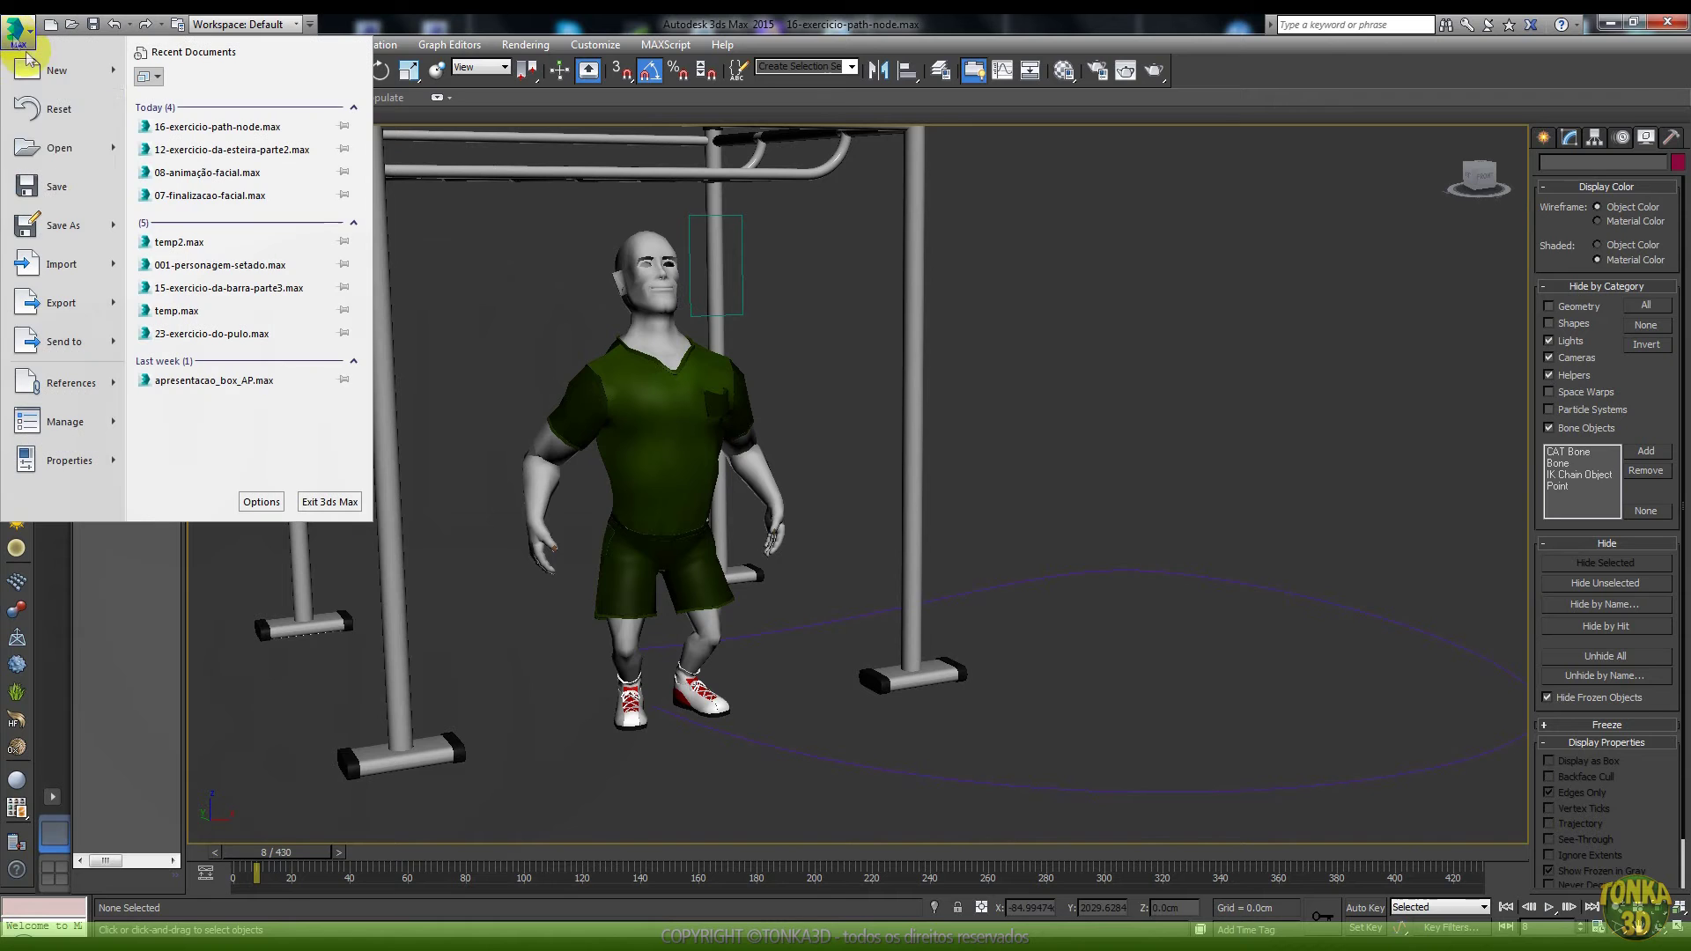
Step: Discard path-node changes, load 17-exercicio-bicicleta.max, and dismiss the loading warning
{"action": "left_click", "coordinate": [86, 159]}
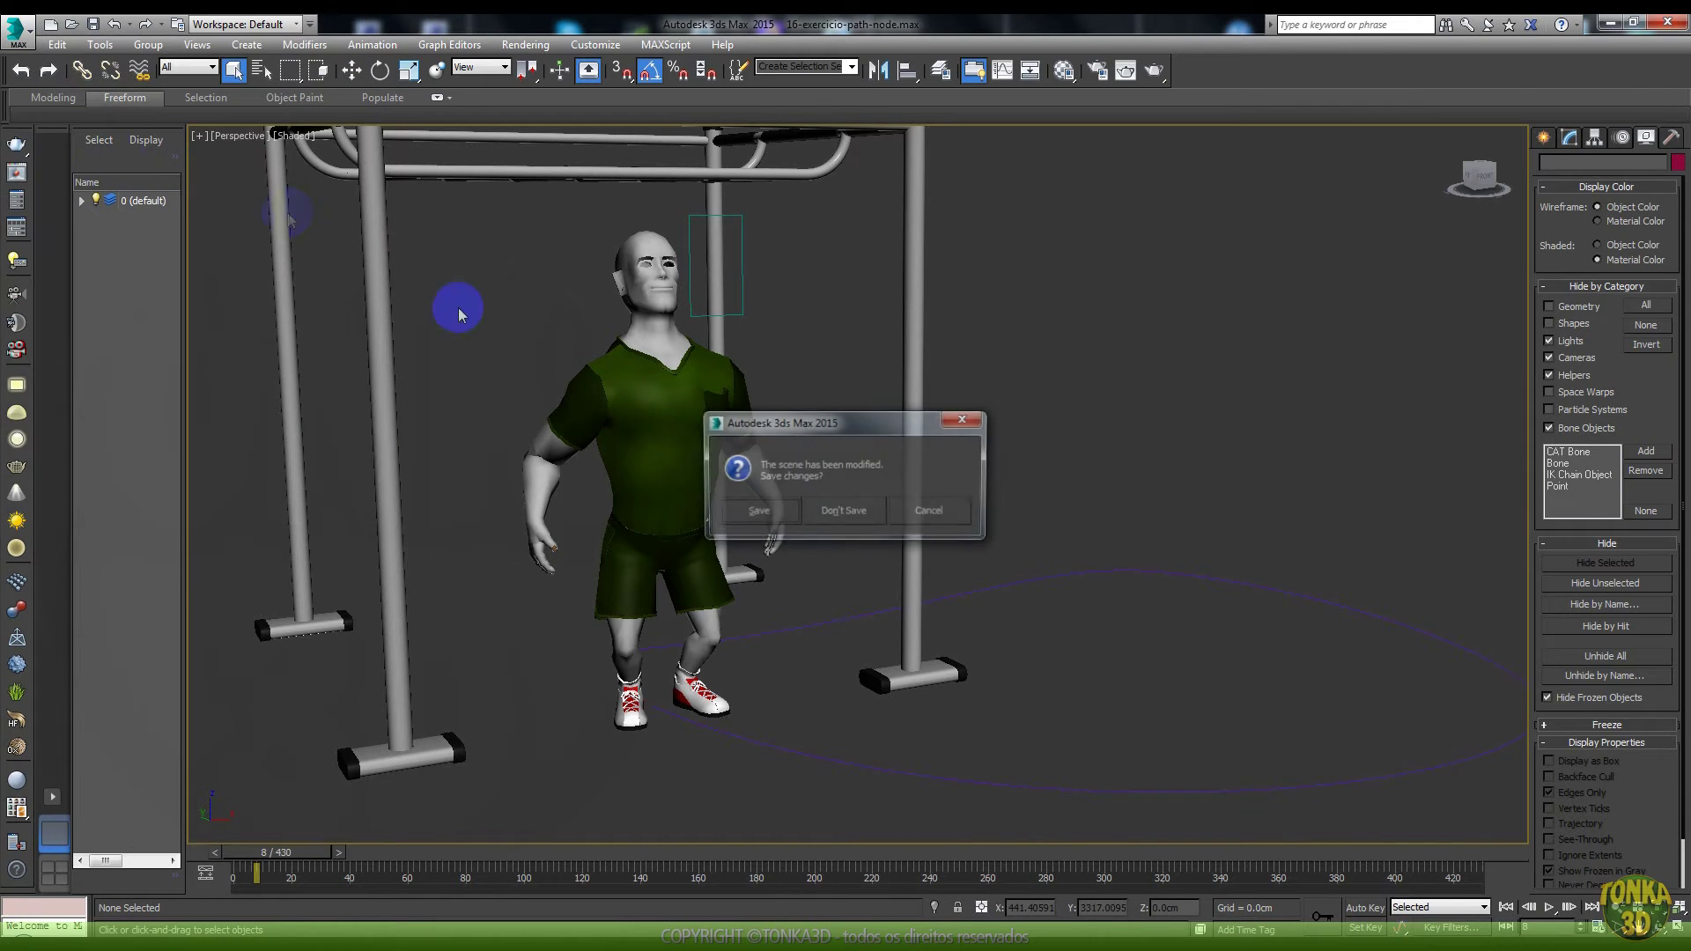
{"action": "left_click", "coordinate": [860, 515]}
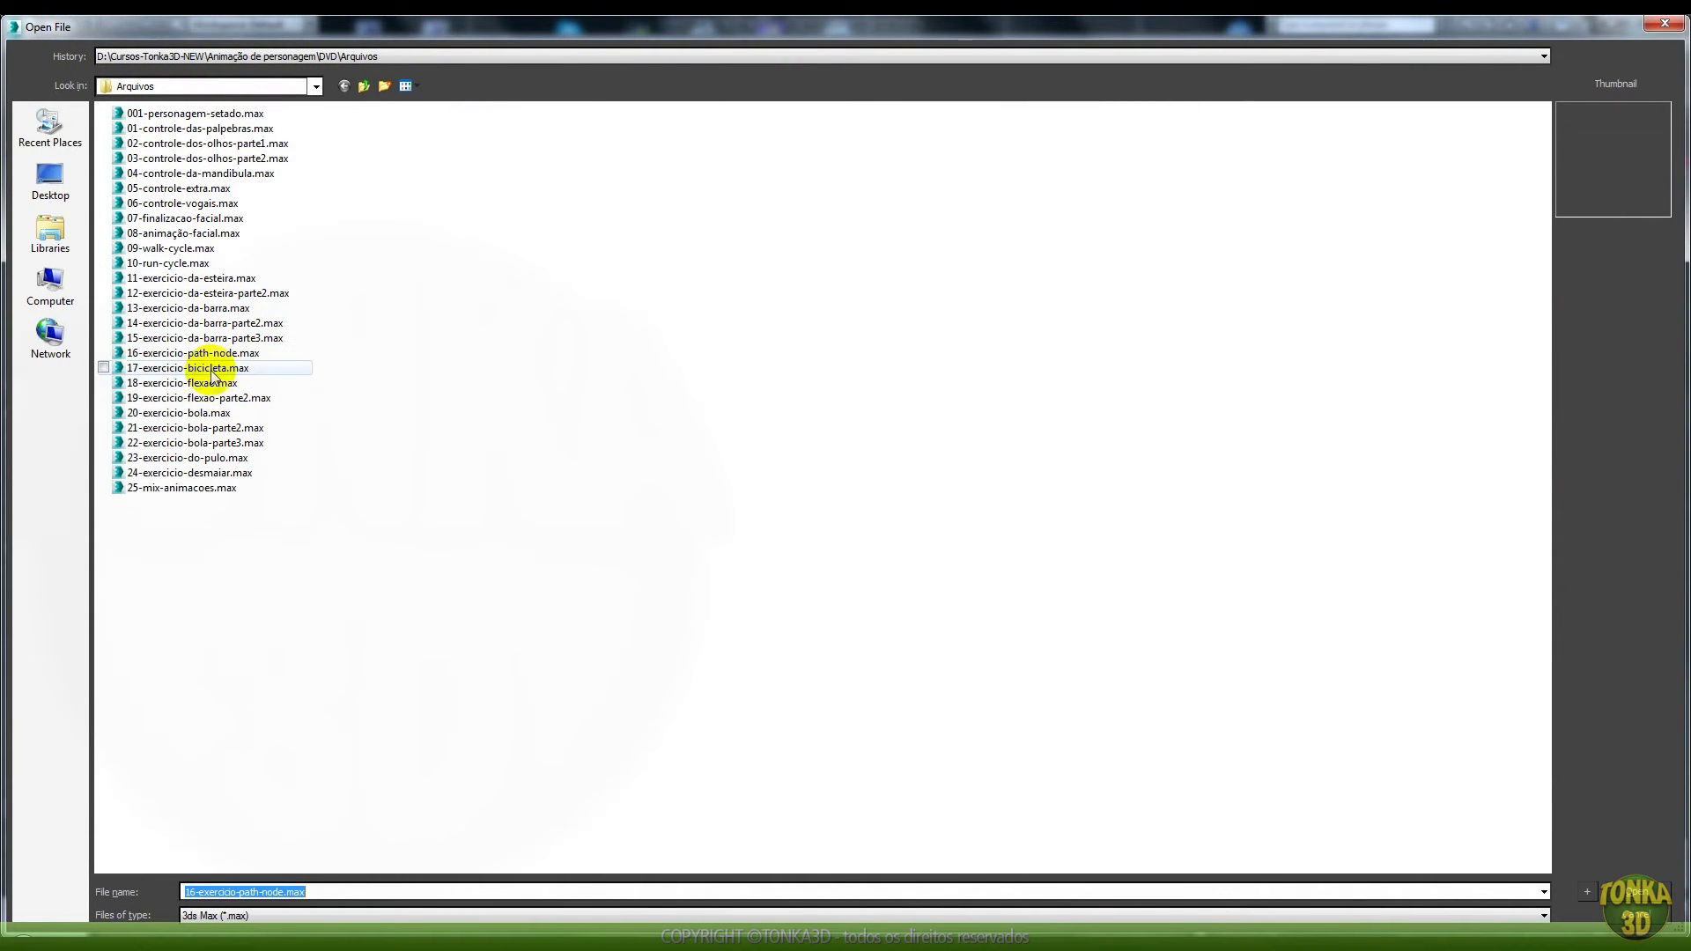
{"action": "left_click", "coordinate": [211, 369]}
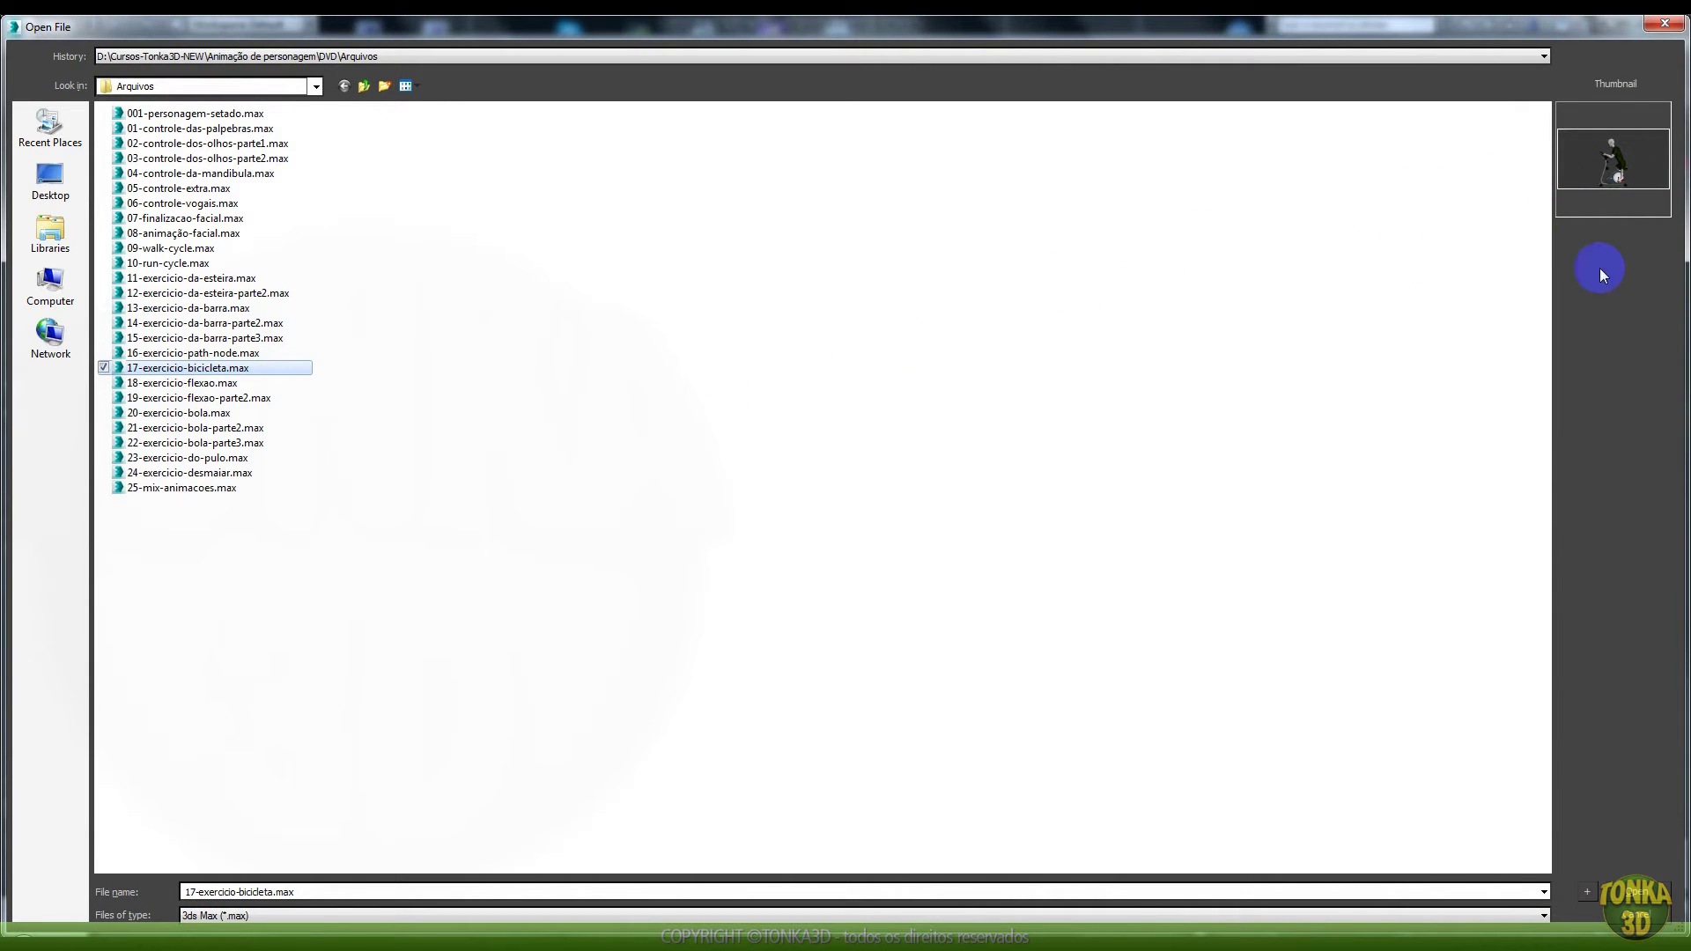
{"action": "left_click", "coordinate": [1645, 894]}
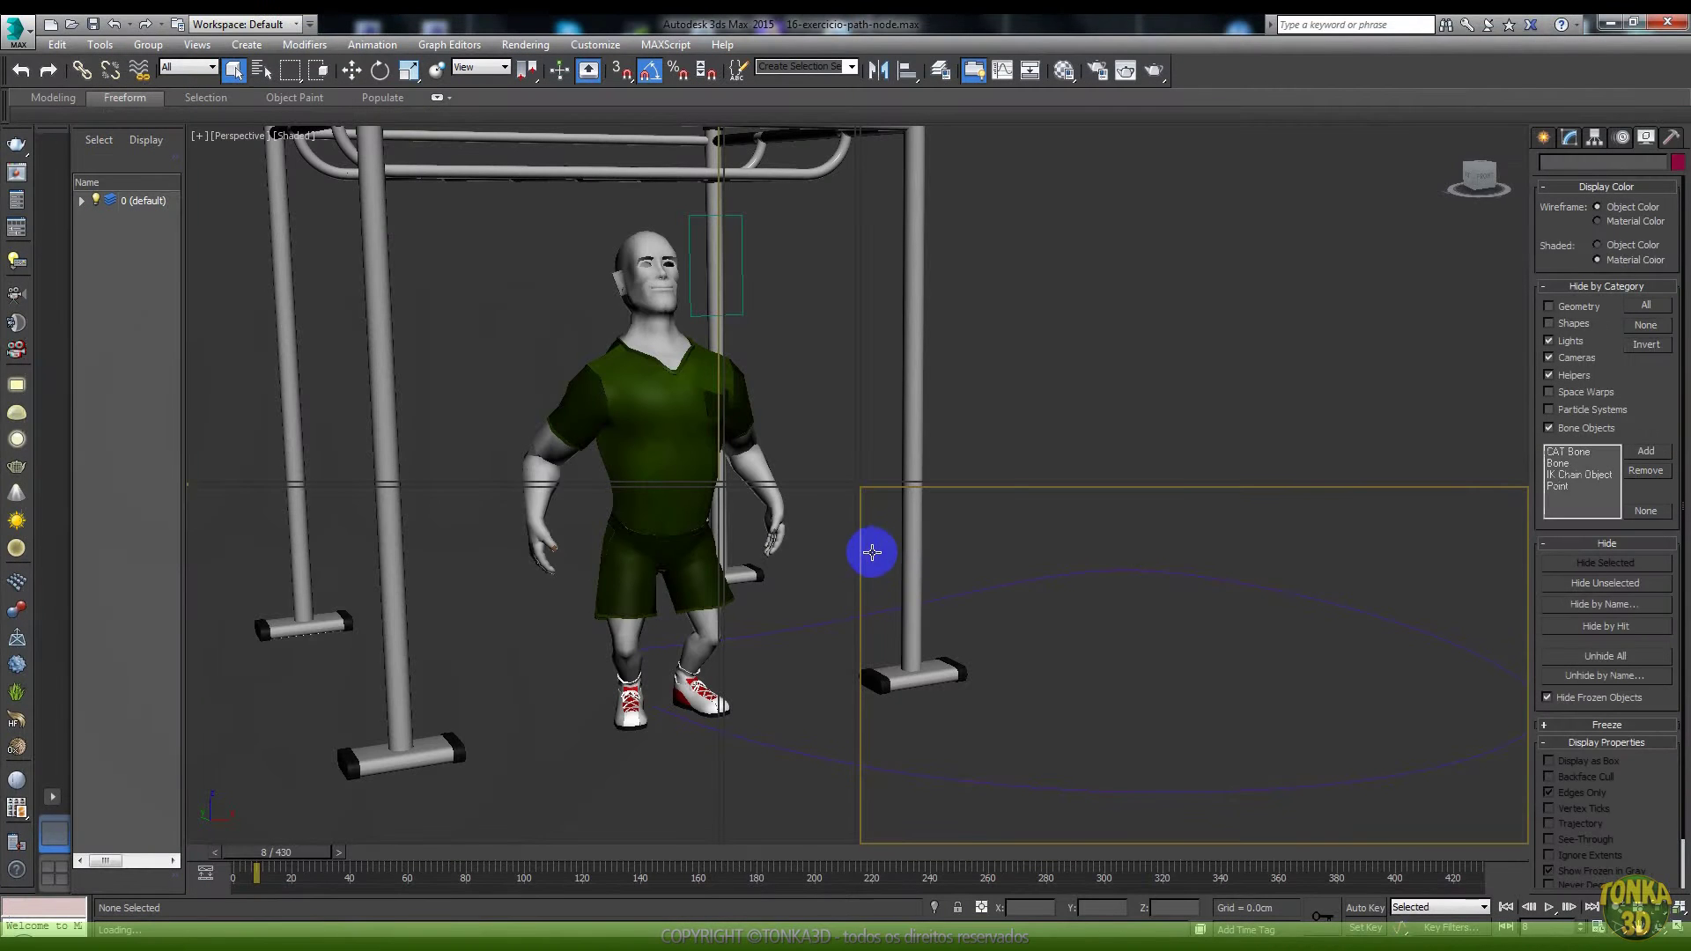
{"action": "left_click", "coordinate": [942, 548]}
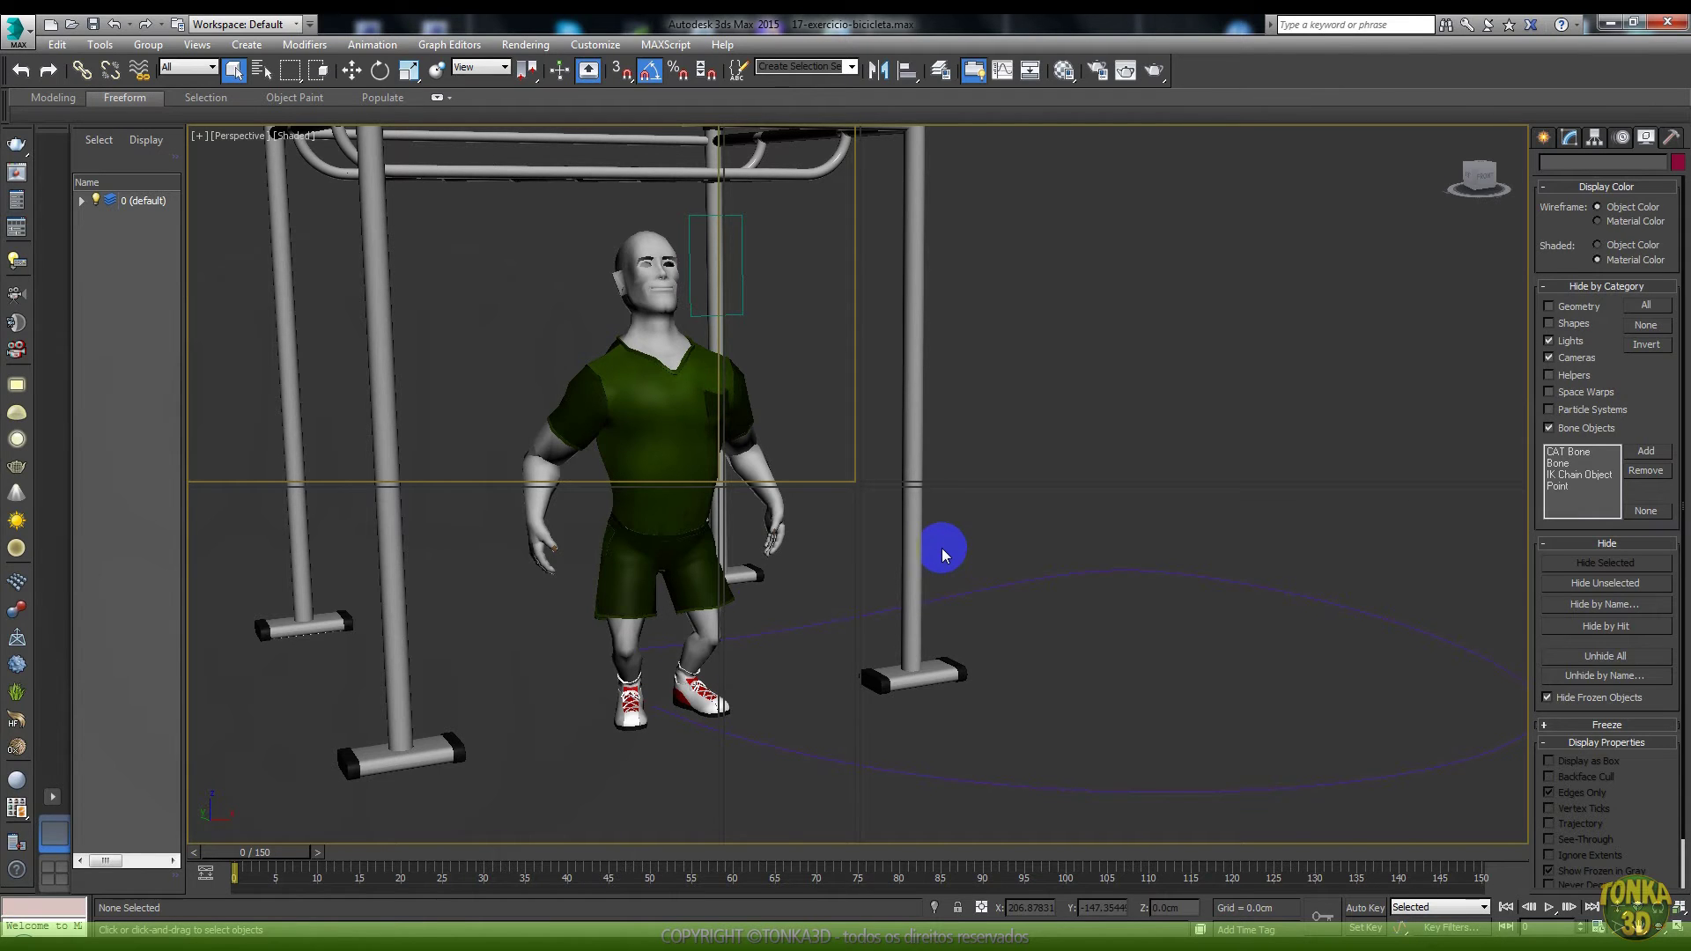
Step: Check the bike through the camera, orbit in perspective, and play then stop the pedalling
{"action": "key", "text": "c"}
{"action": "key", "text": "p"}
{"action": "middle_click_drag", "start_coordinate": [942, 548], "coordinate": [961, 564], "text": "alt"}
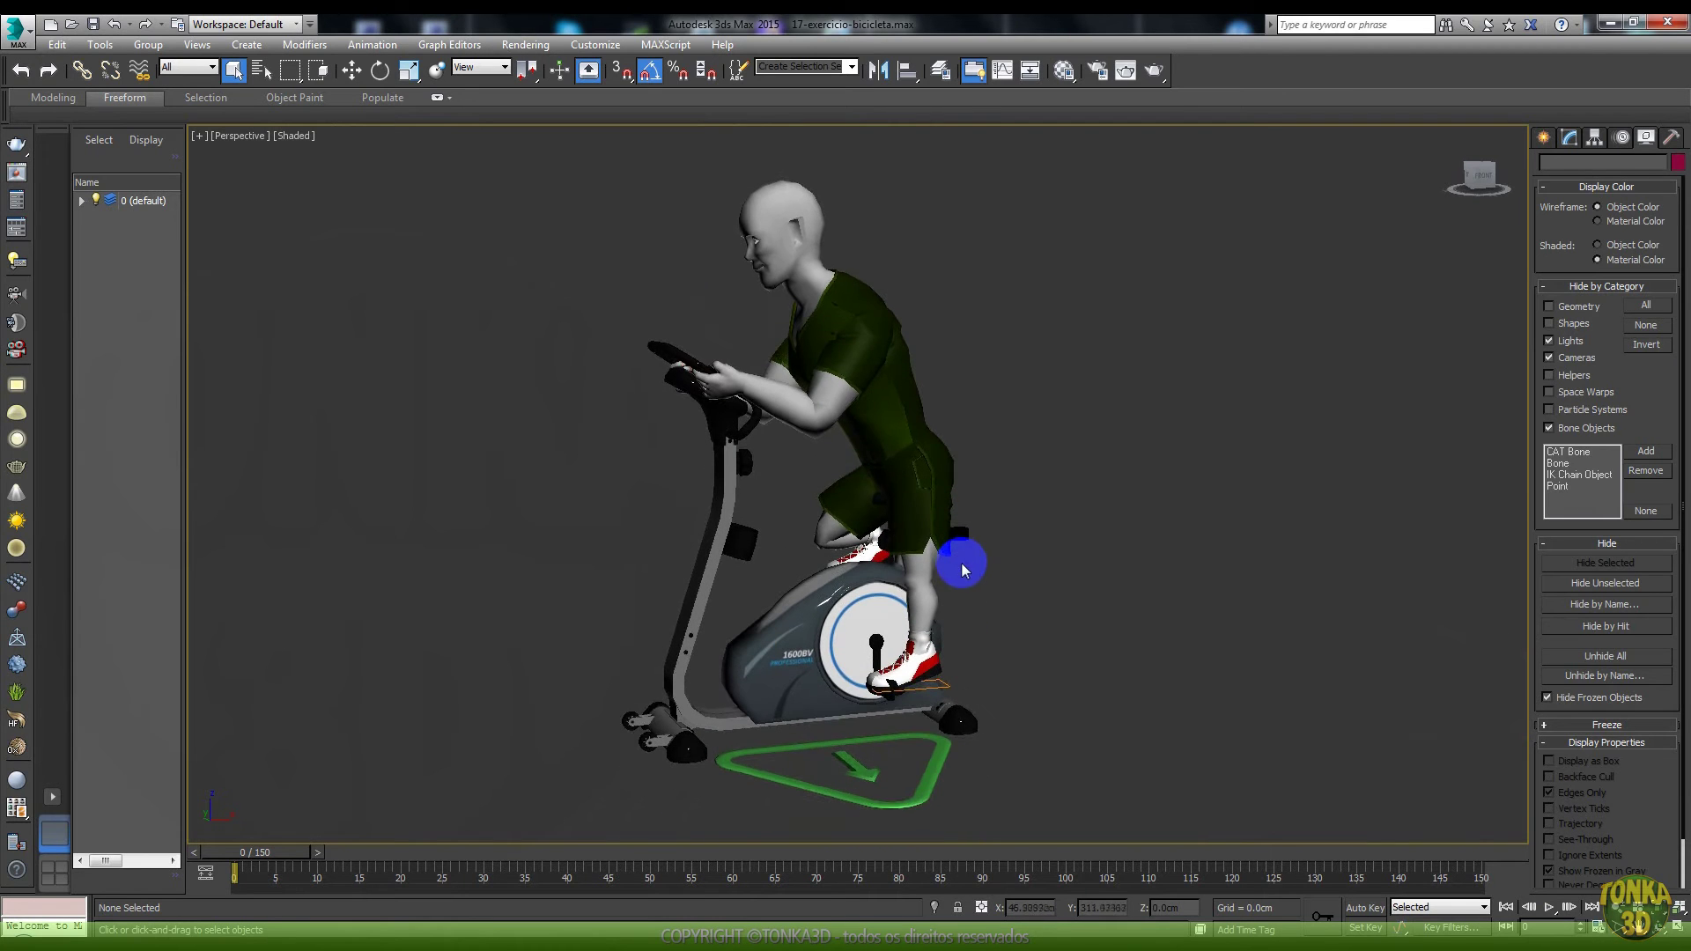
{"action": "left_click", "coordinate": [1552, 911]}
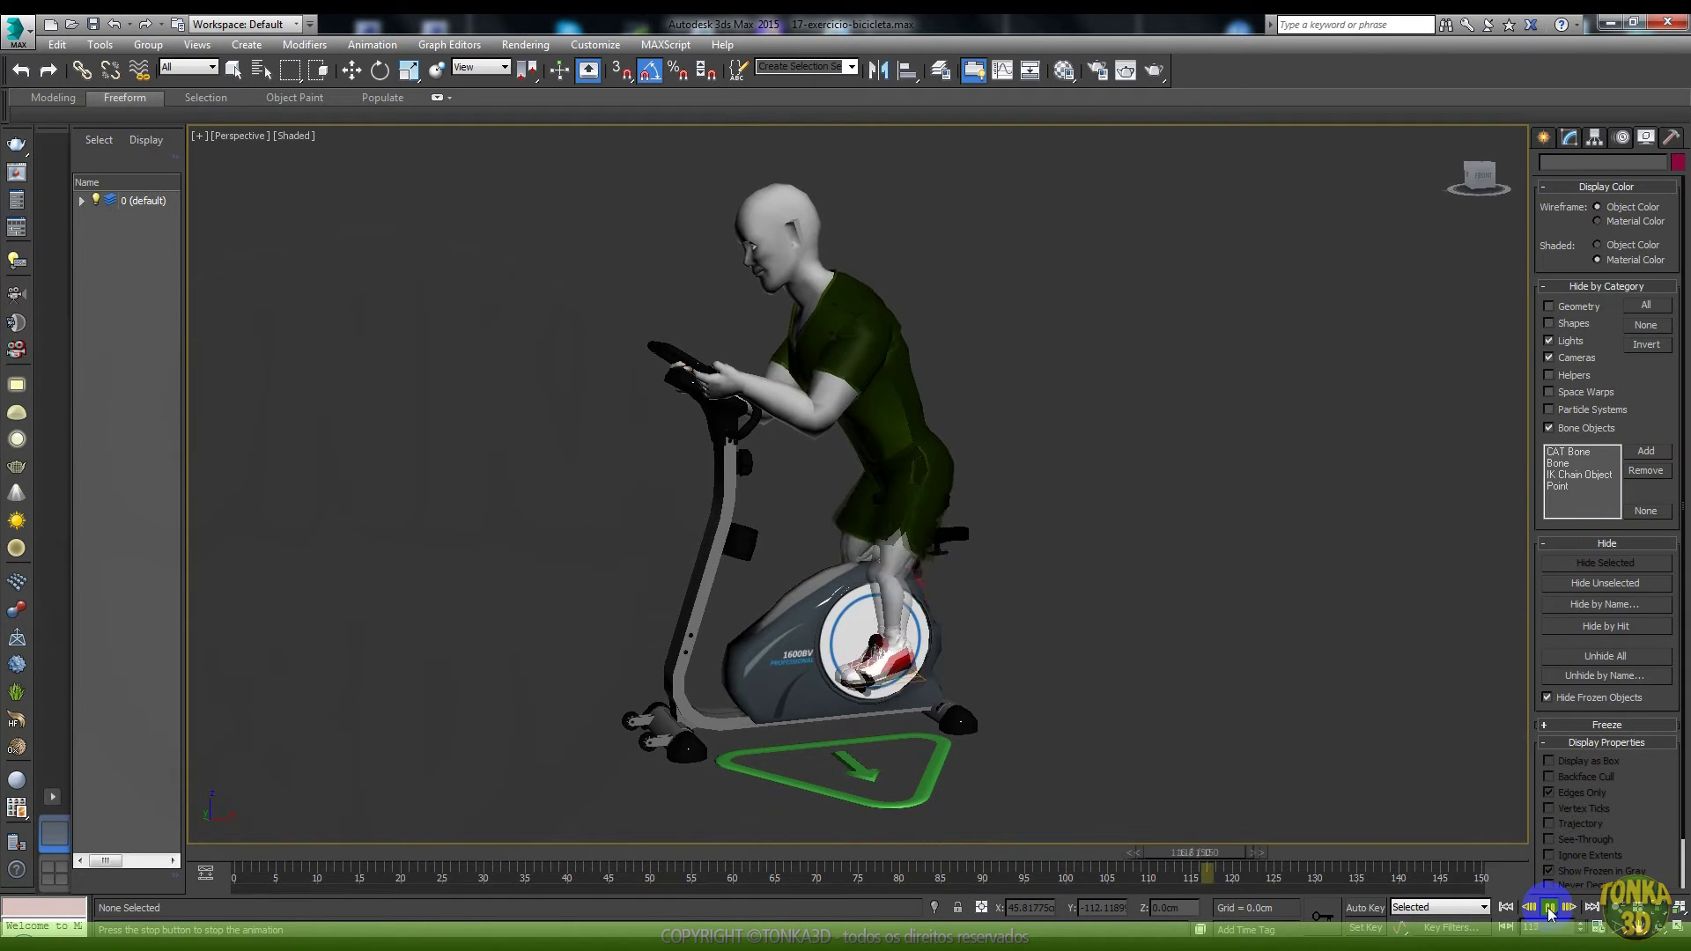
{"action": "left_click", "coordinate": [1287, 810]}
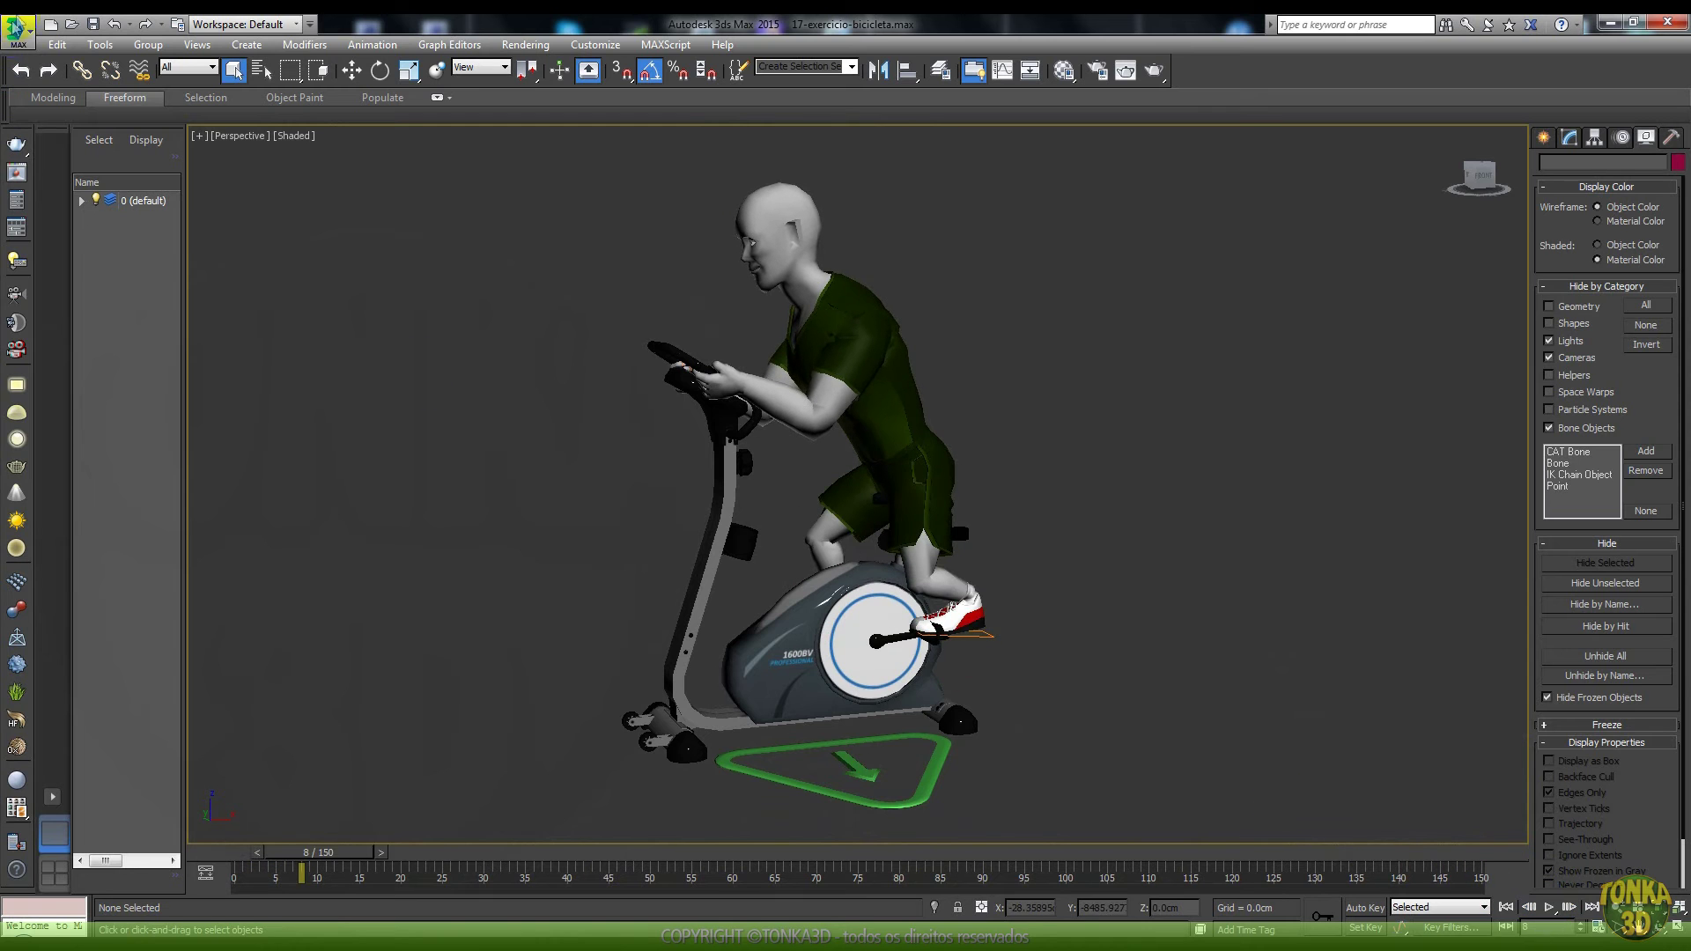
Step: Open 19-exercicio-flexao-parte2.max and dismiss its Cloth isolated-vertices warning
{"action": "left_click", "coordinate": [18, 31]}
{"action": "left_click", "coordinate": [81, 145]}
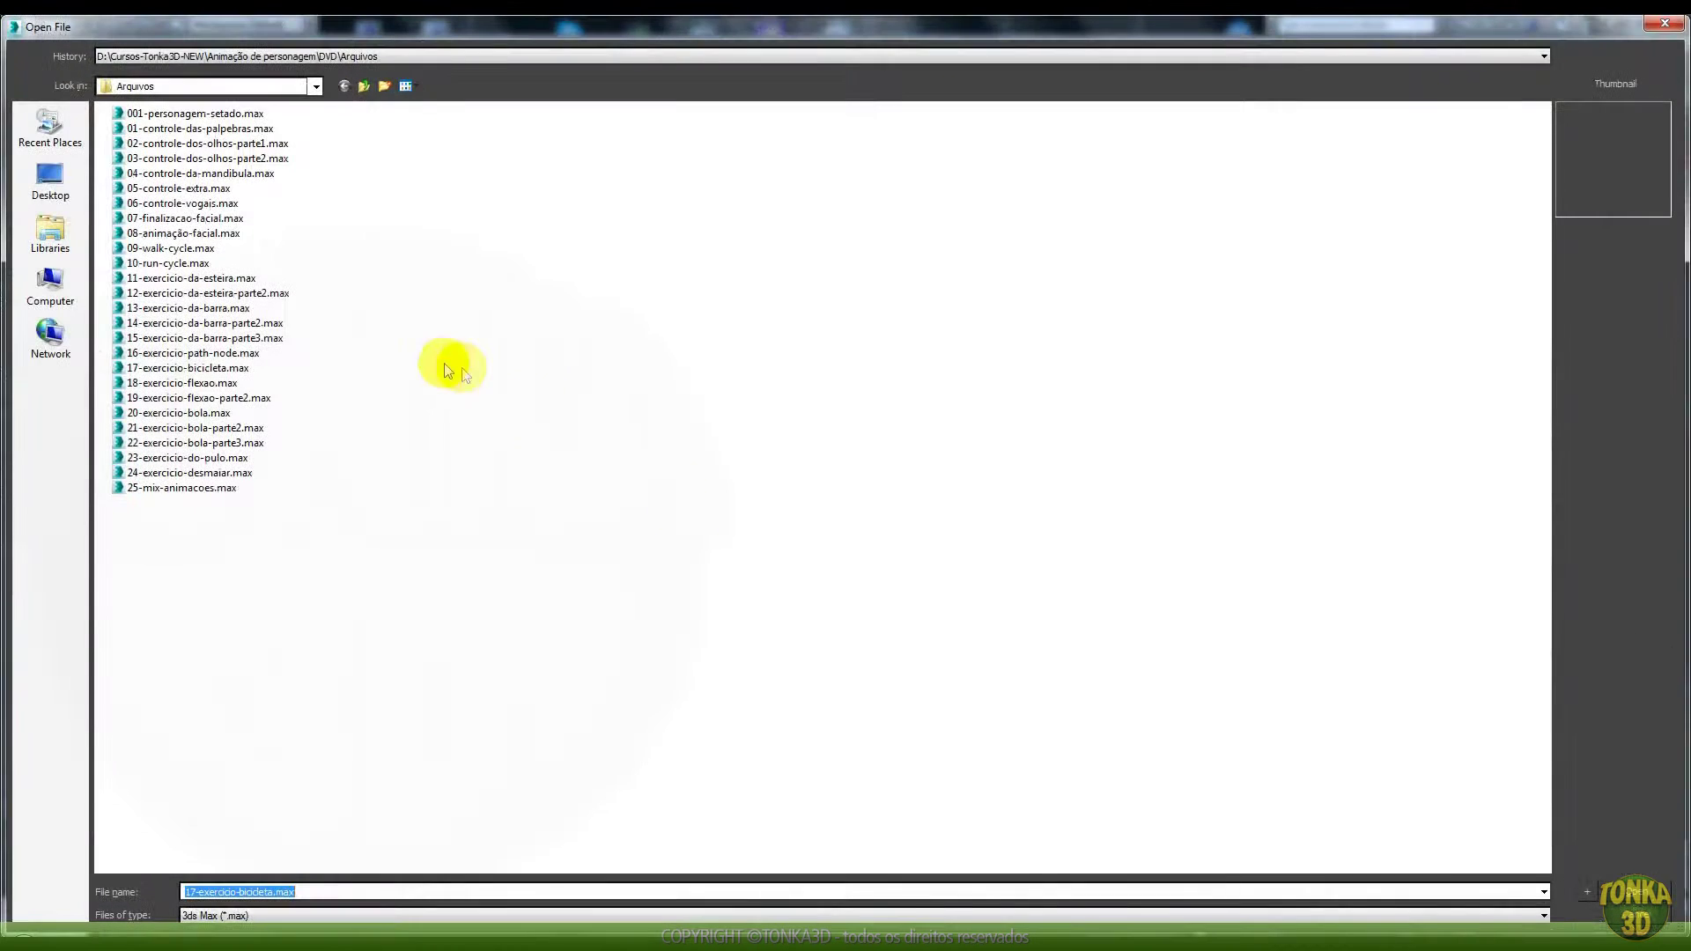
{"action": "left_click", "coordinate": [189, 382]}
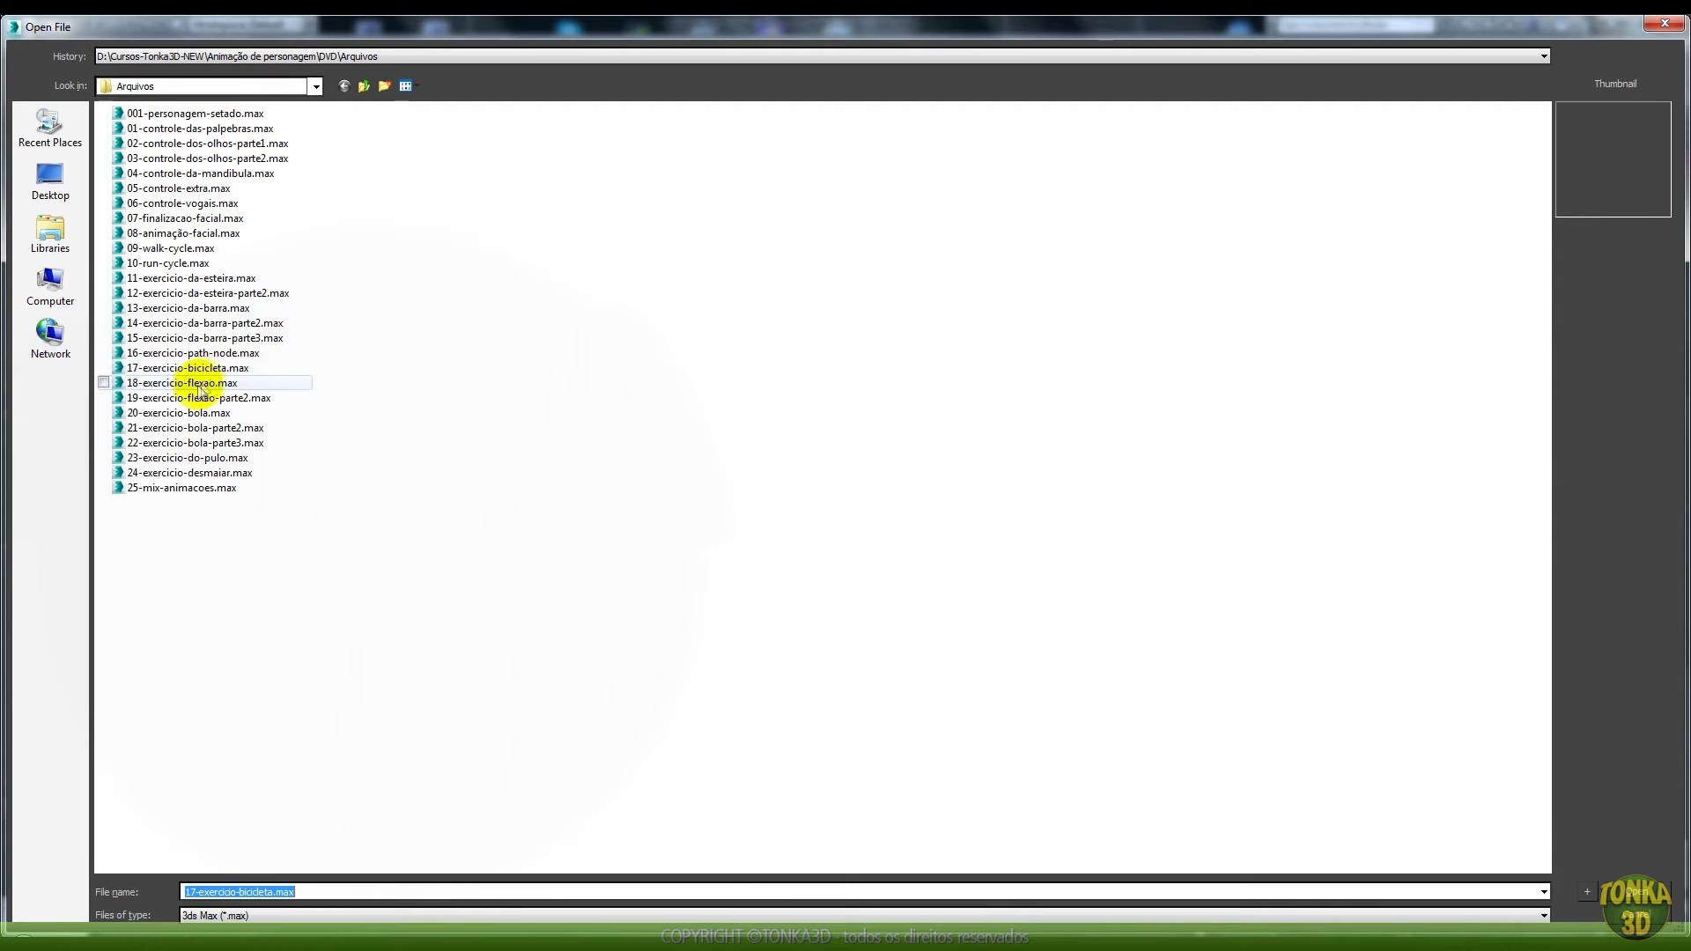
{"action": "left_click", "coordinate": [220, 397]}
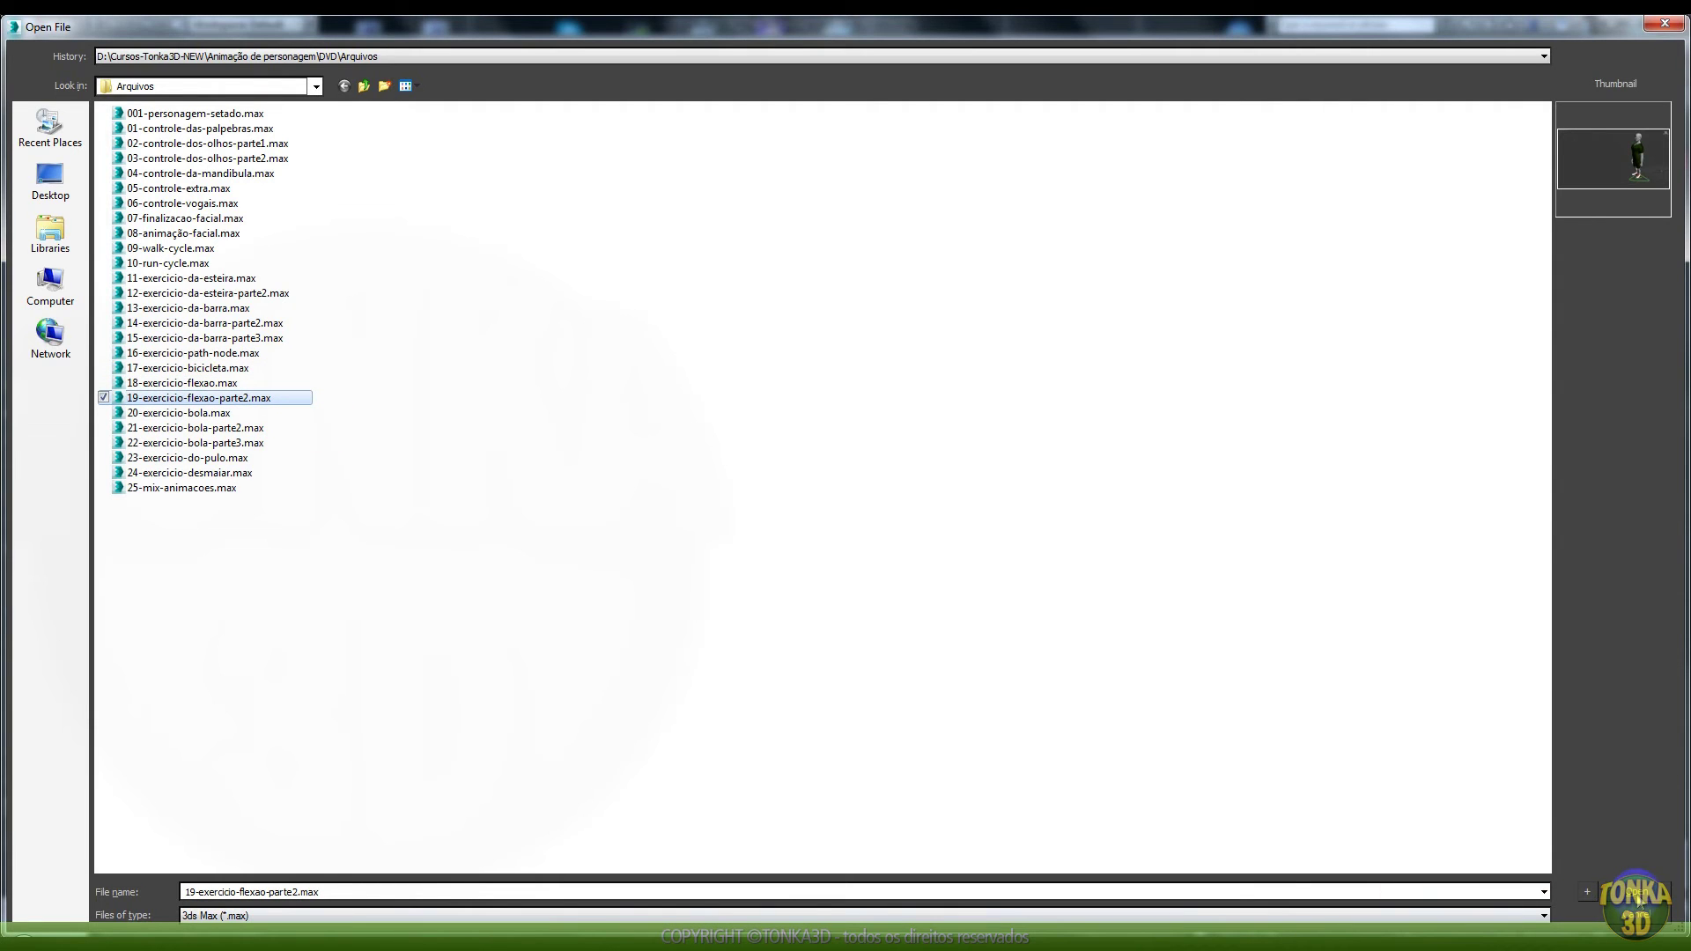
{"action": "left_click", "coordinate": [1637, 892]}
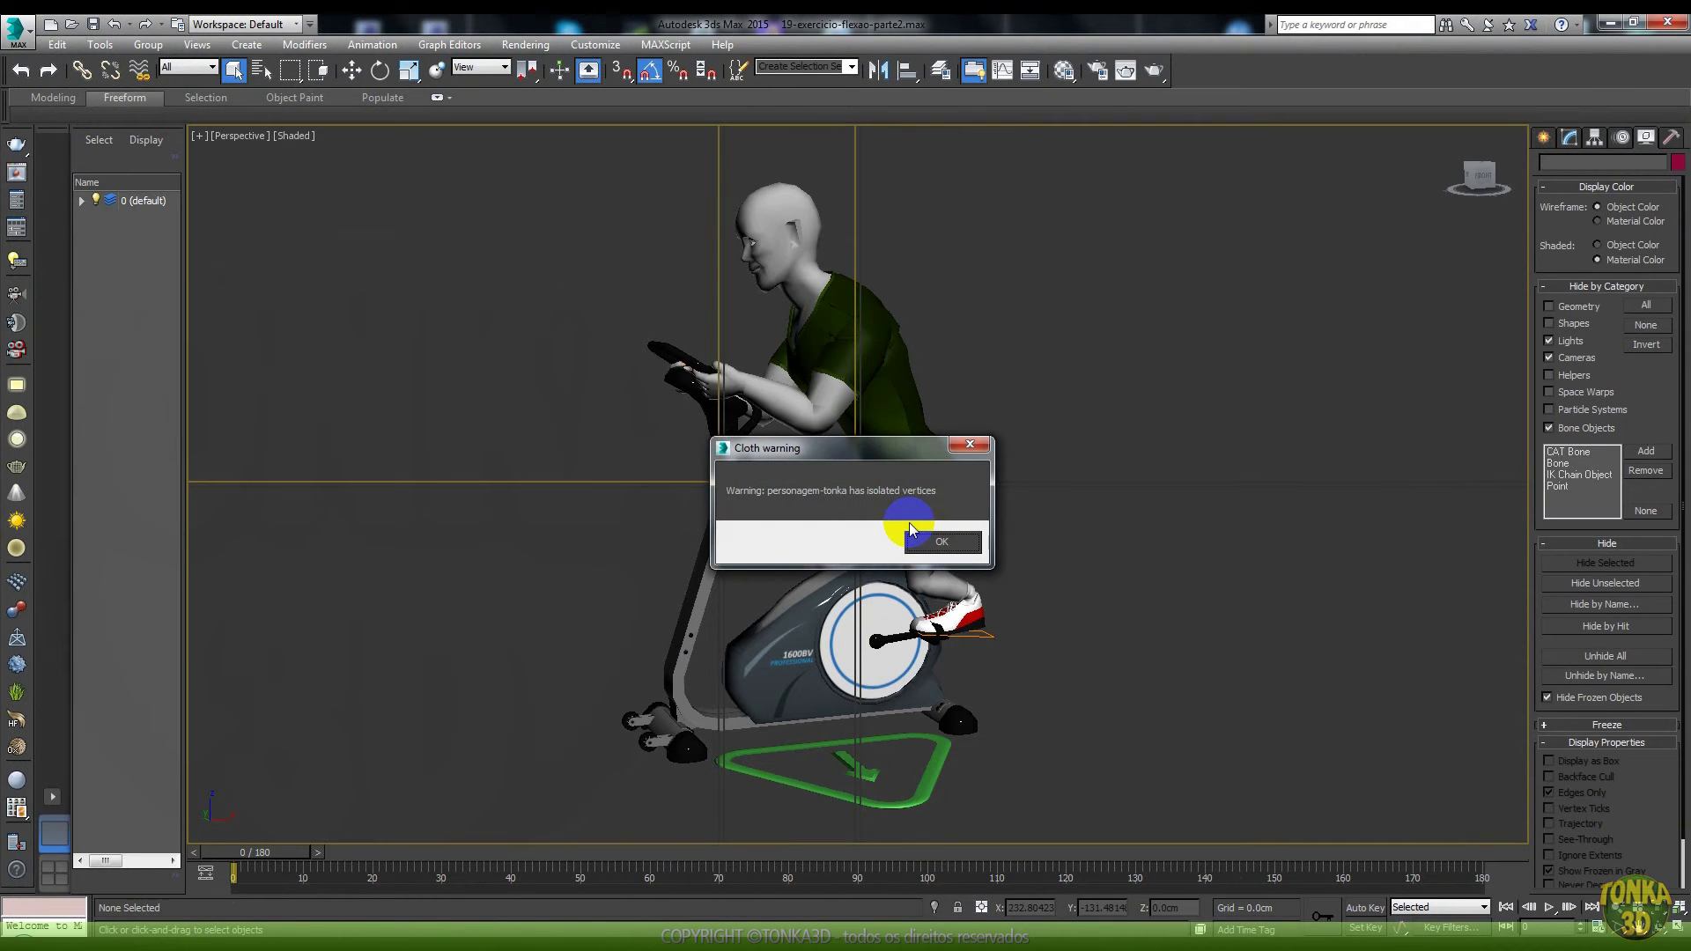
{"action": "left_click", "coordinate": [936, 543]}
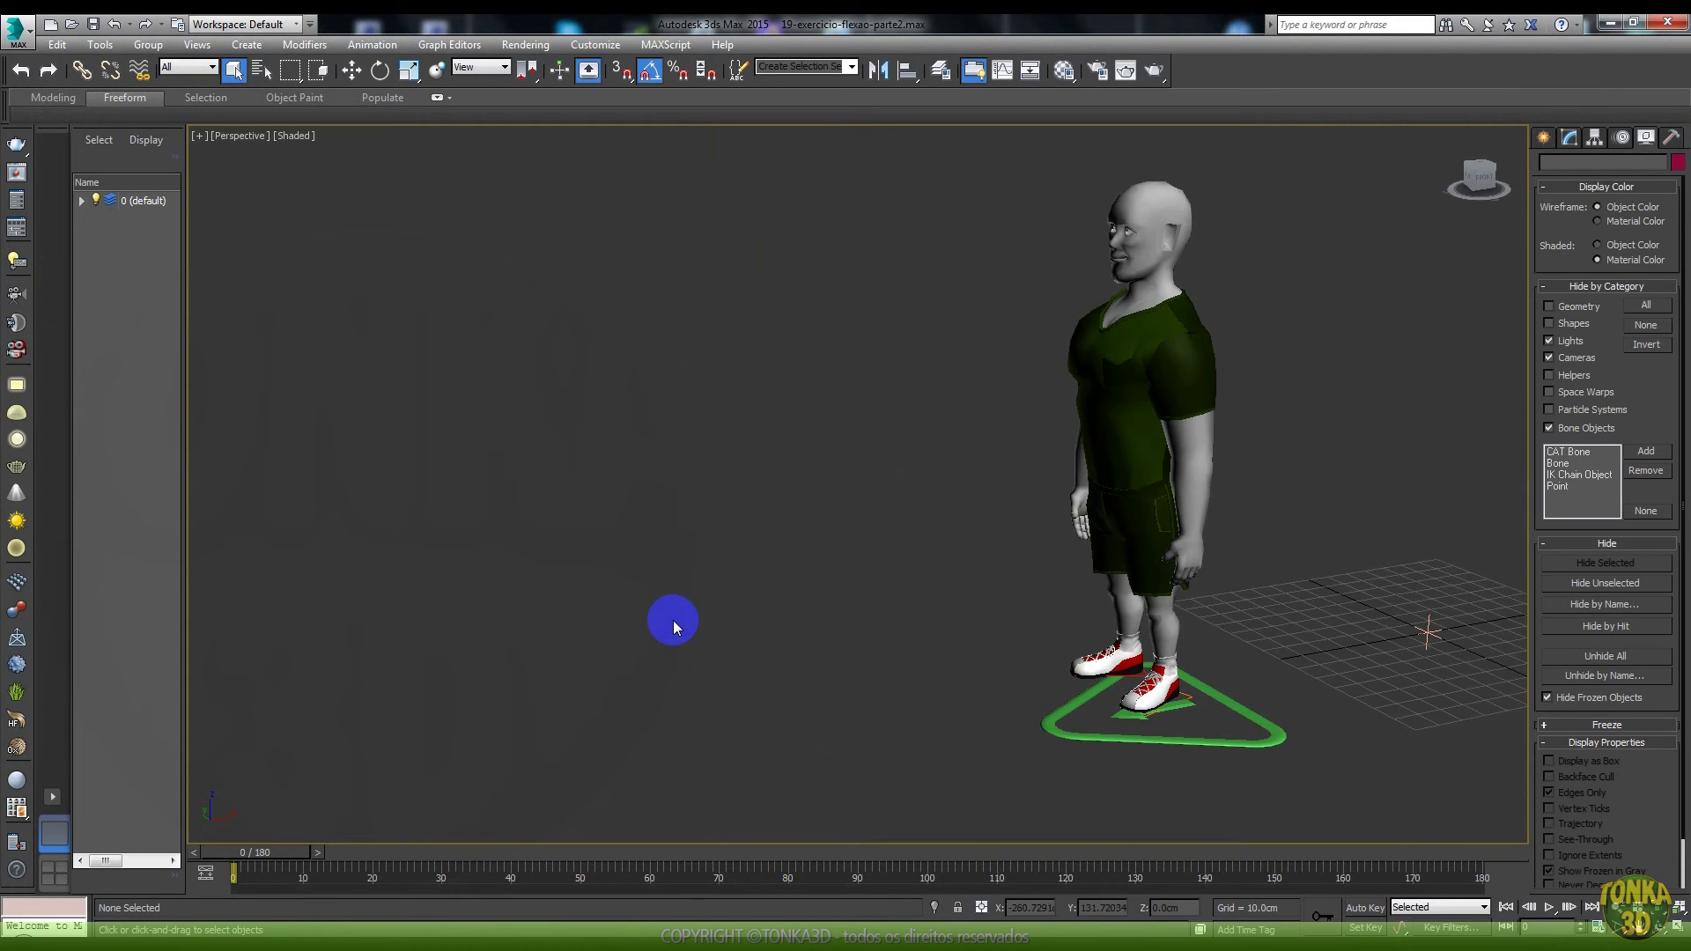
Step: Play the 180-frame push-up animation, stop it, and rewind to frame 0
{"action": "left_click", "coordinate": [1549, 908]}
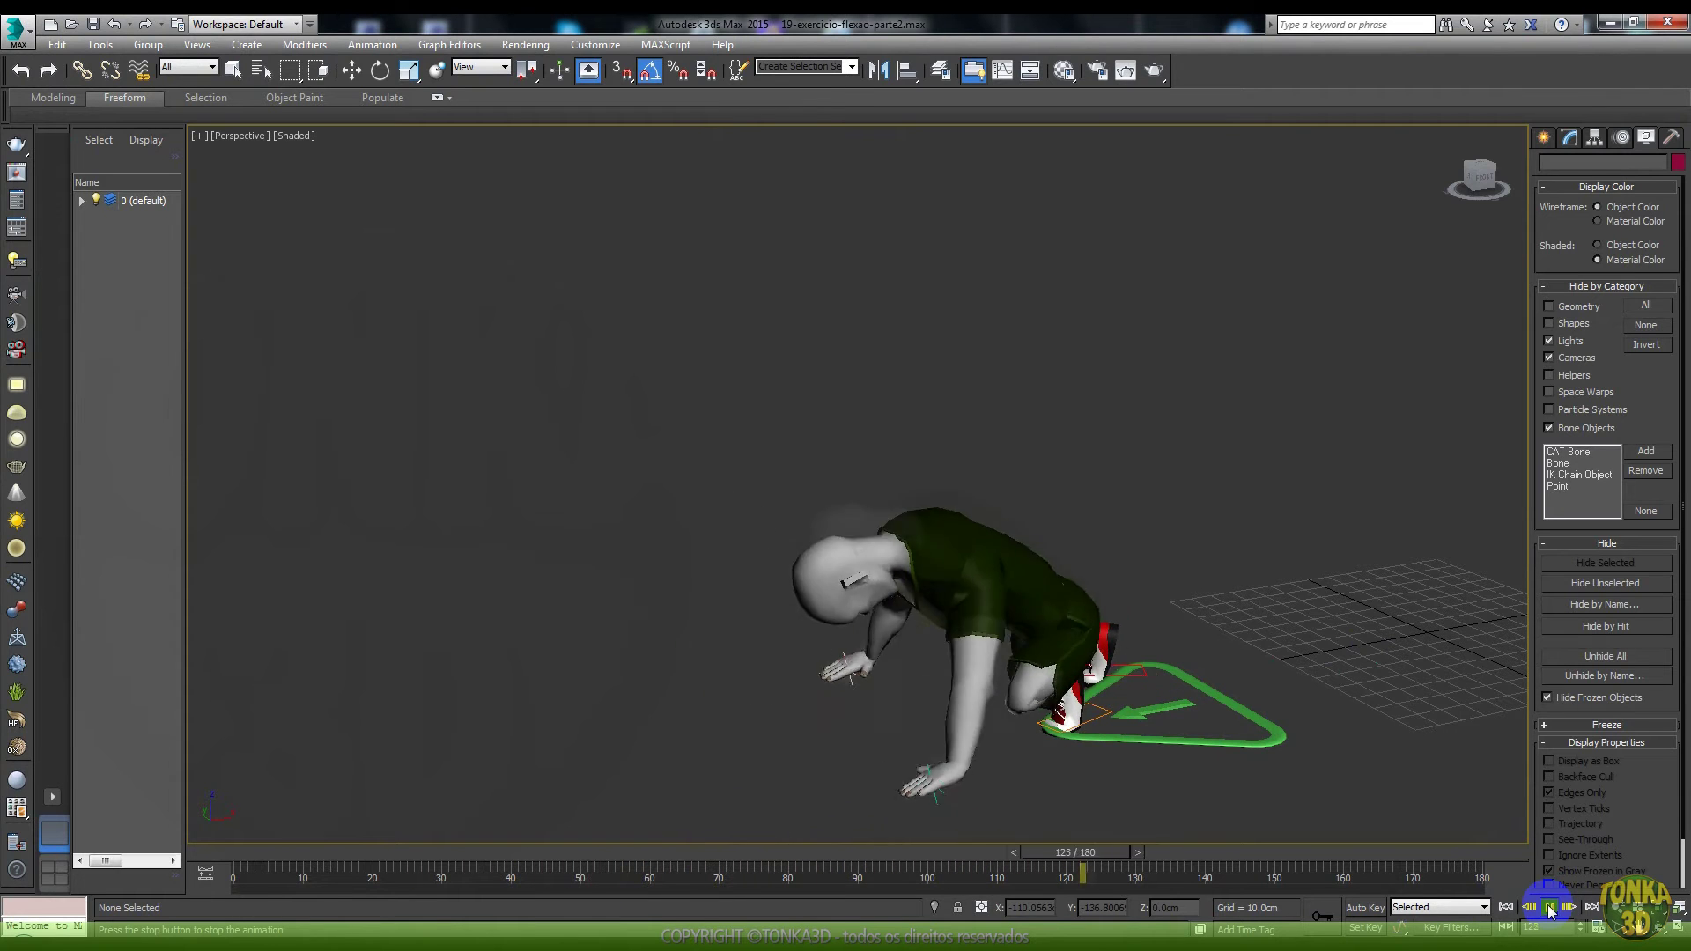
{"action": "left_click", "coordinate": [1550, 908]}
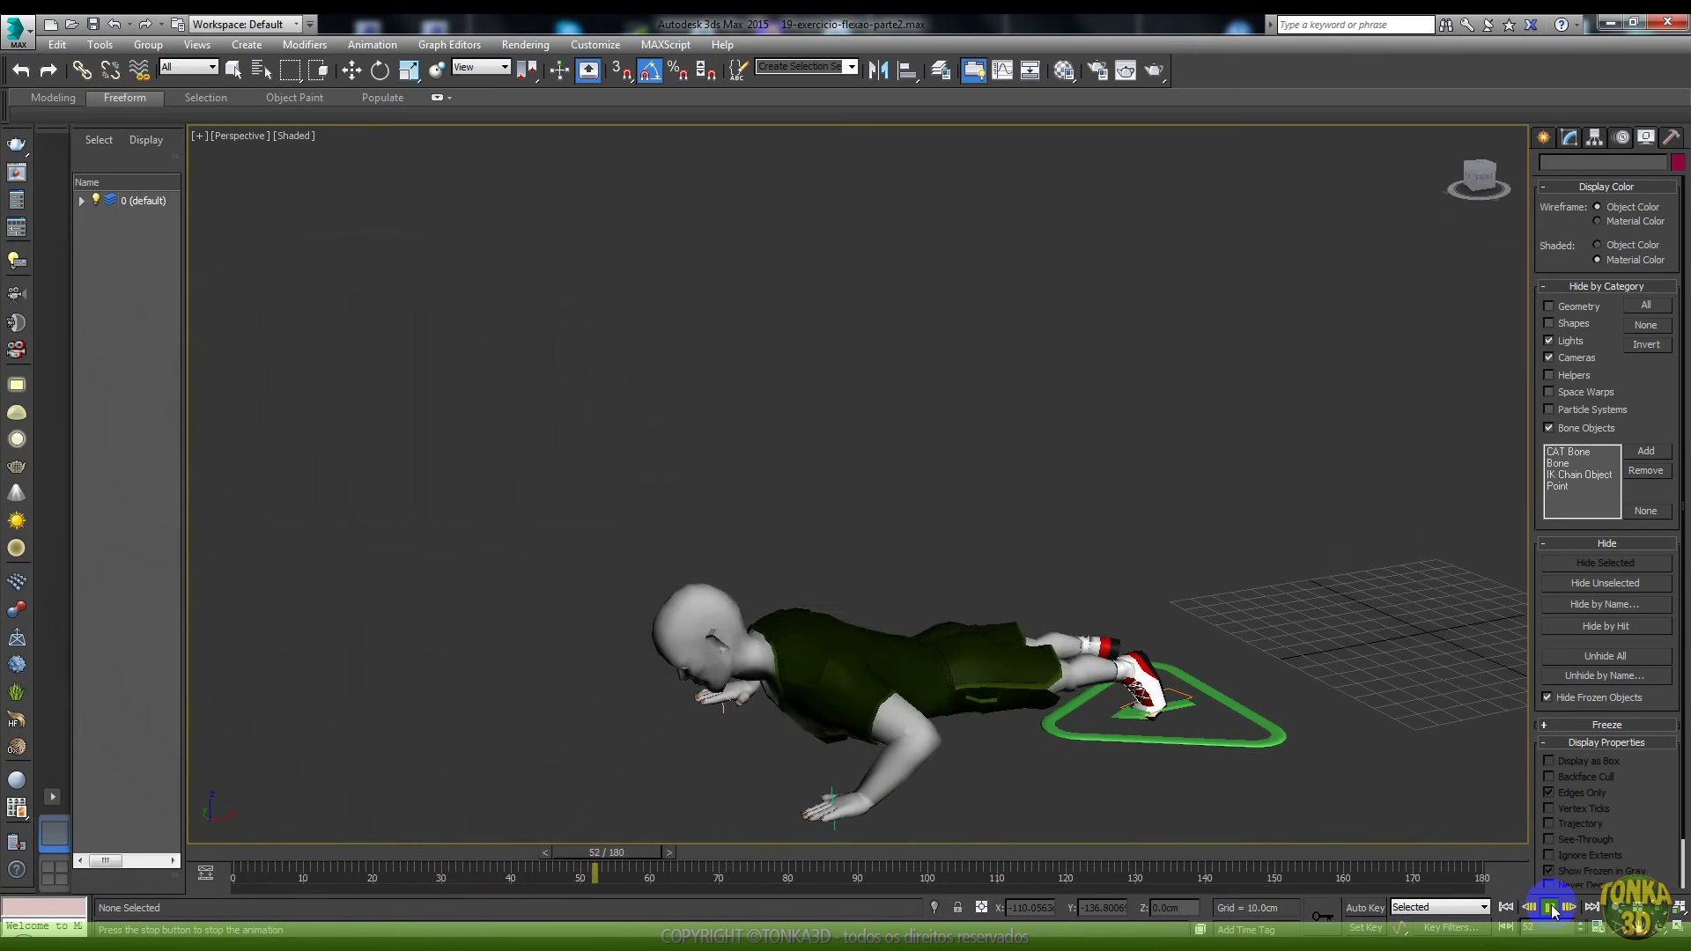
{"action": "left_click", "coordinate": [1550, 908]}
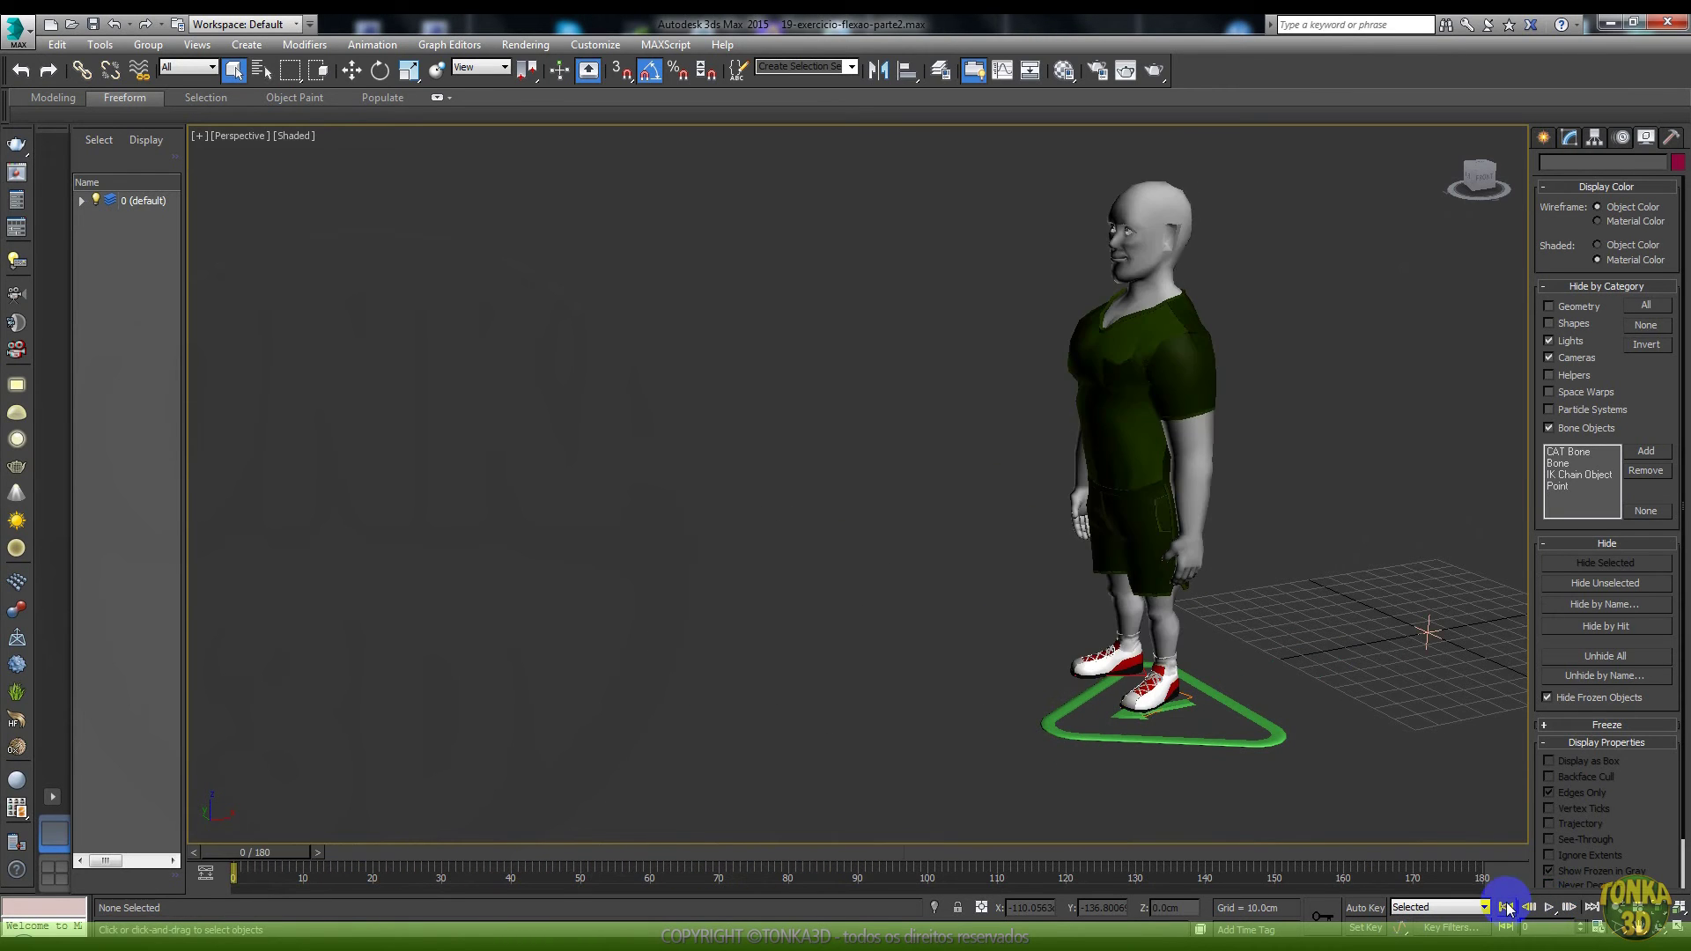
{"action": "mouse_move", "coordinate": [1012, 483]}
{"action": "middle_mouse_down"}
{"action": "mouse_move", "coordinate": [800, 479]}
{"action": "mouse_move", "coordinate": [1024, 487]}
{"action": "mouse_move", "coordinate": [981, 484]}
{"action": "middle_mouse_up"}
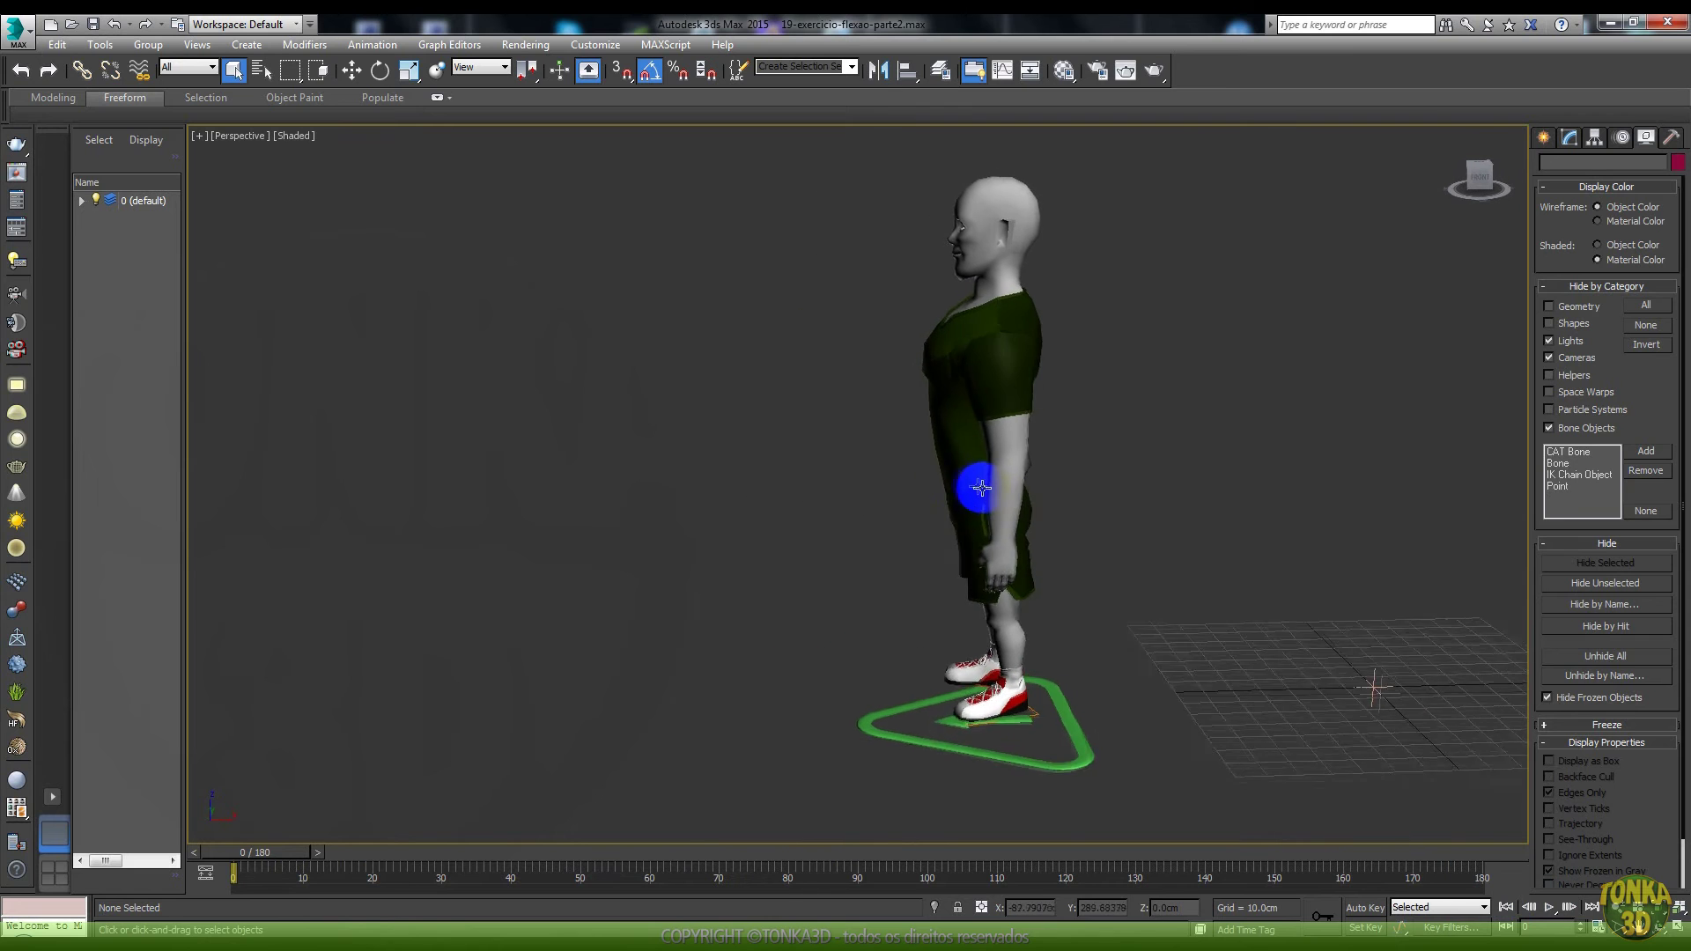
Step: Open the ball scene 22-exercicio-bola-parte3.max, dismissing the cloth isolated-vertices warning
{"action": "left_click", "coordinate": [18, 30]}
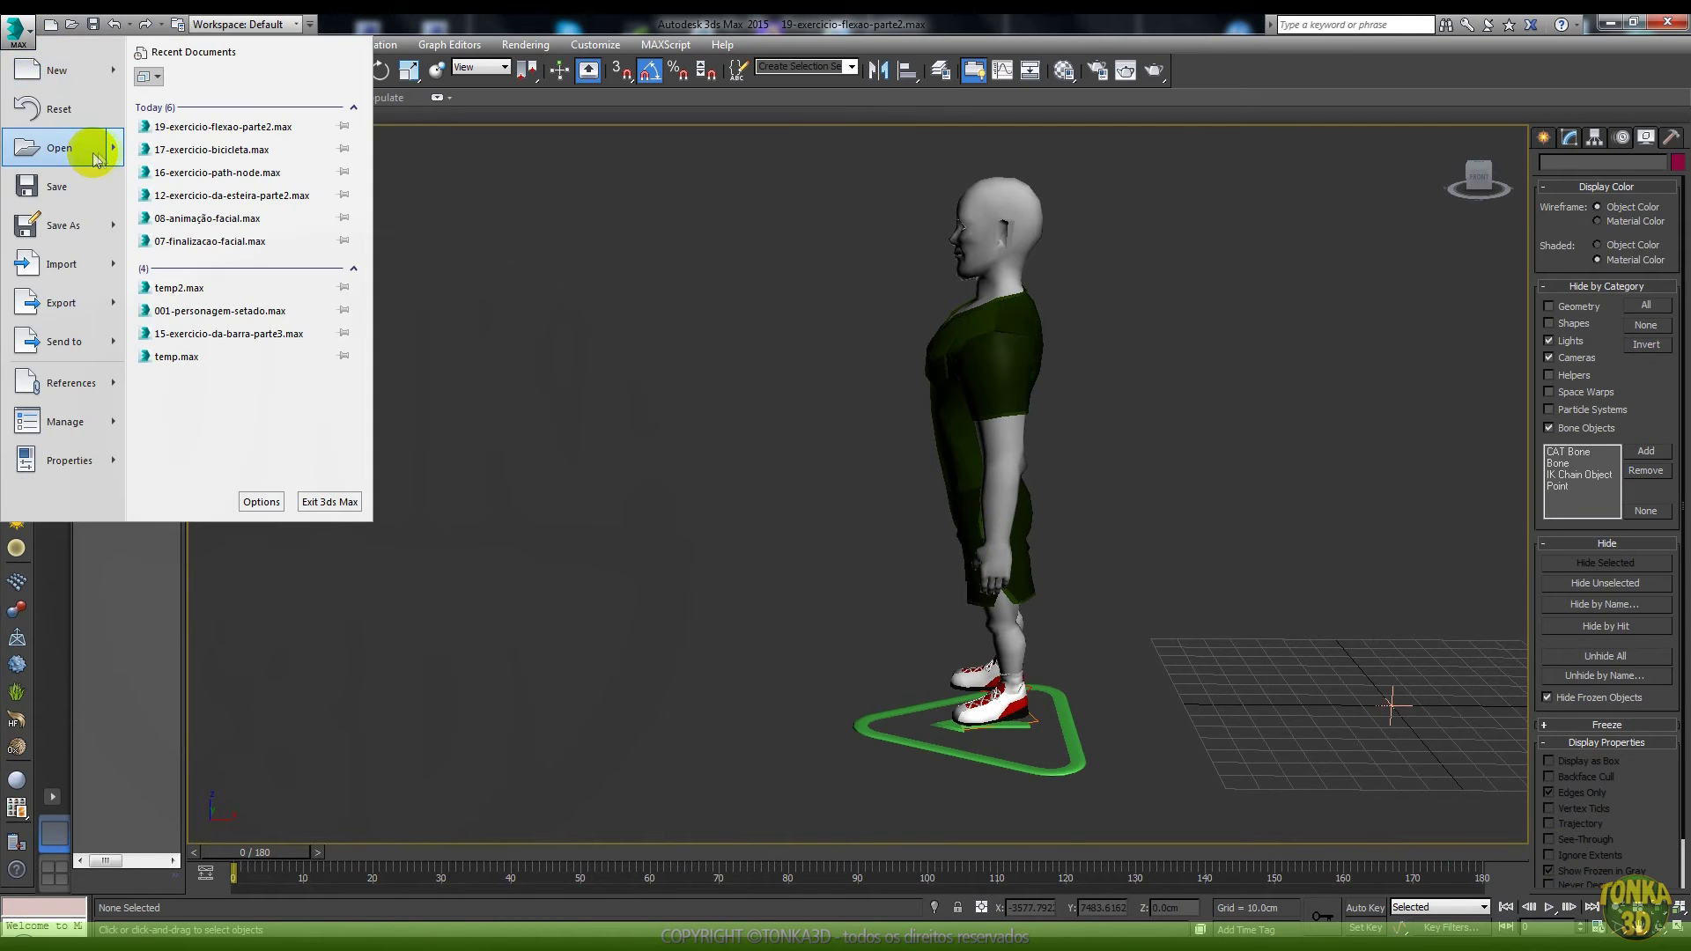
{"action": "left_click", "coordinate": [95, 157]}
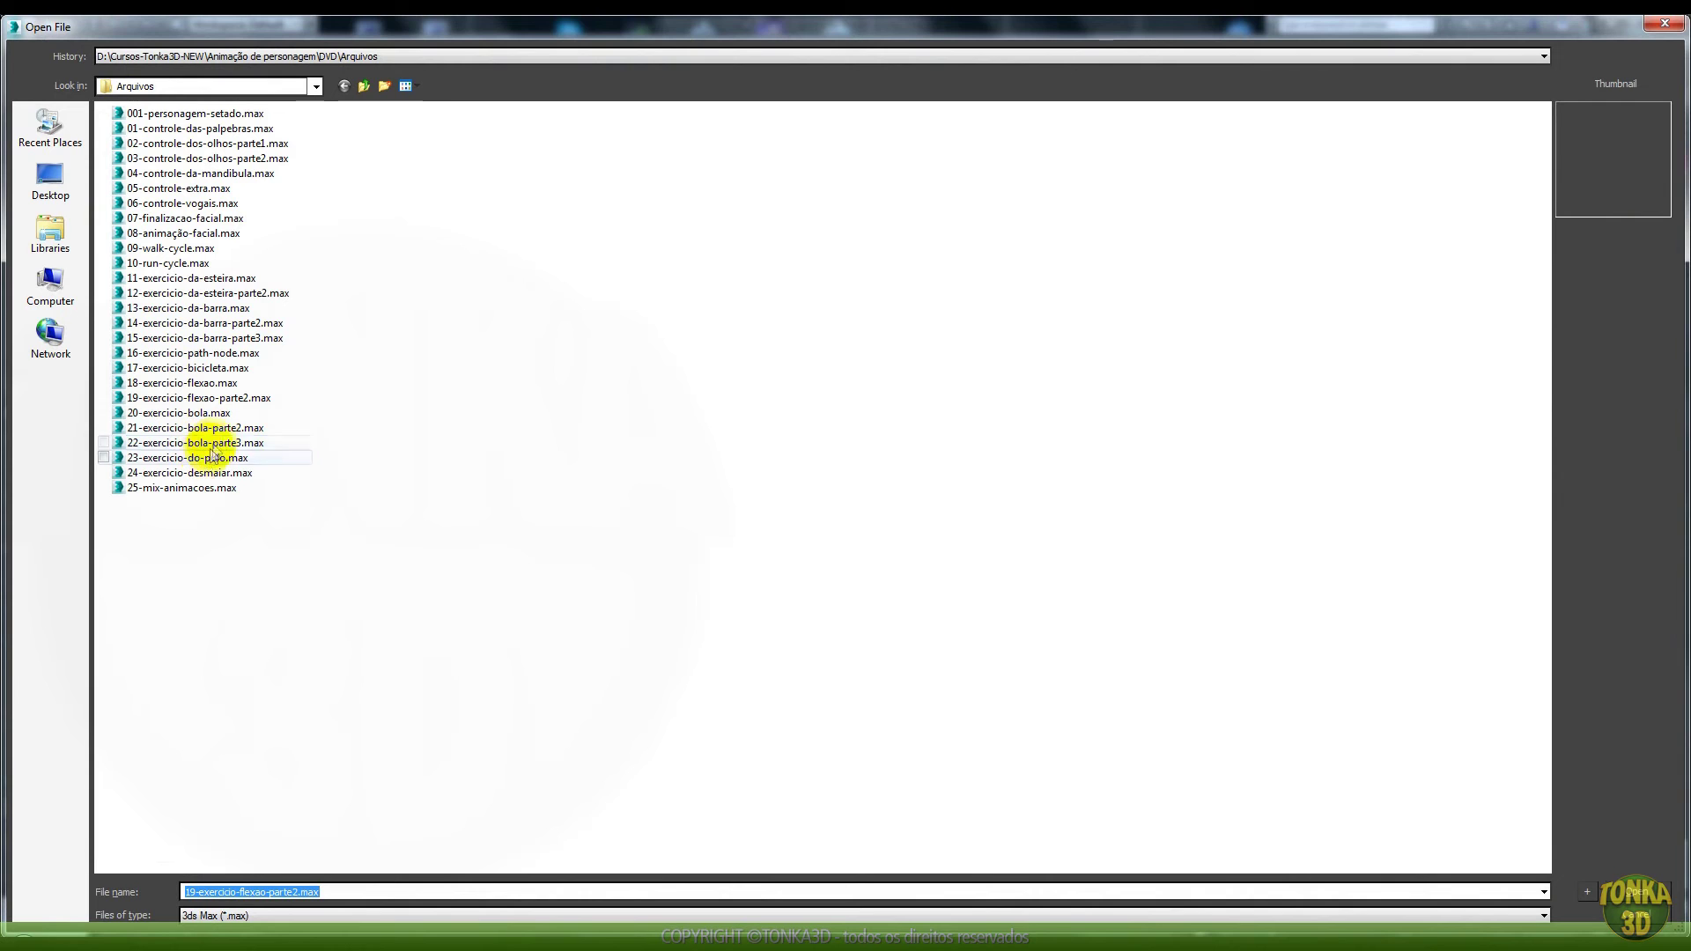
{"action": "left_click", "coordinate": [216, 443]}
{"action": "left_click", "coordinate": [1630, 891]}
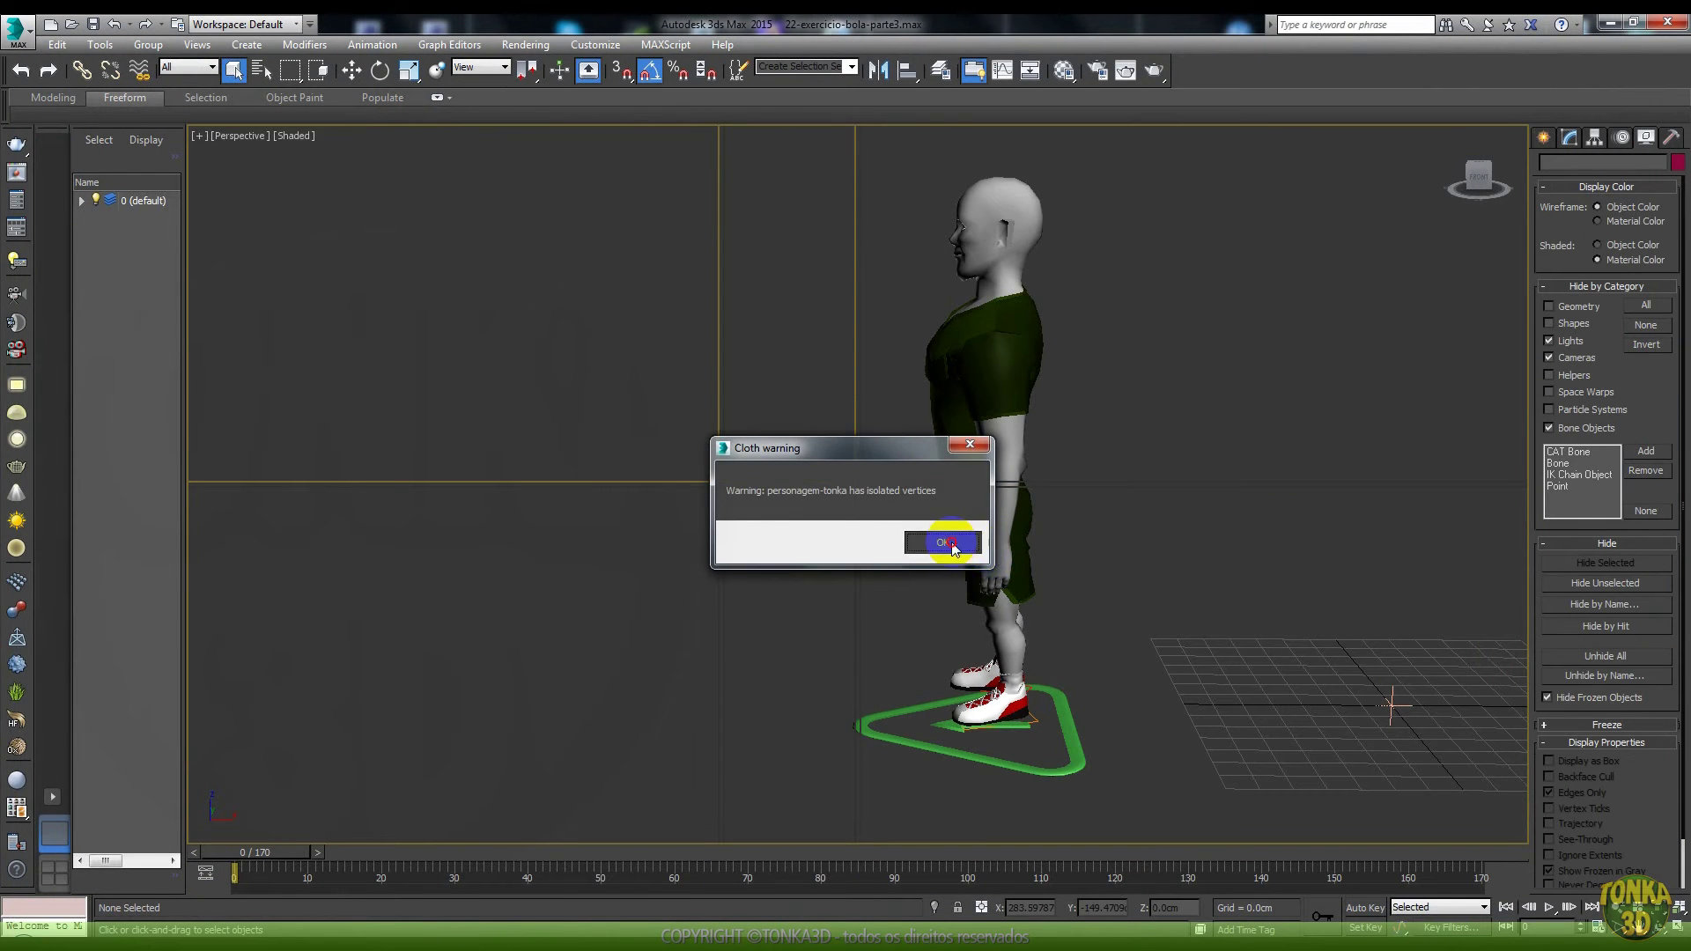
{"action": "left_click", "coordinate": [946, 543]}
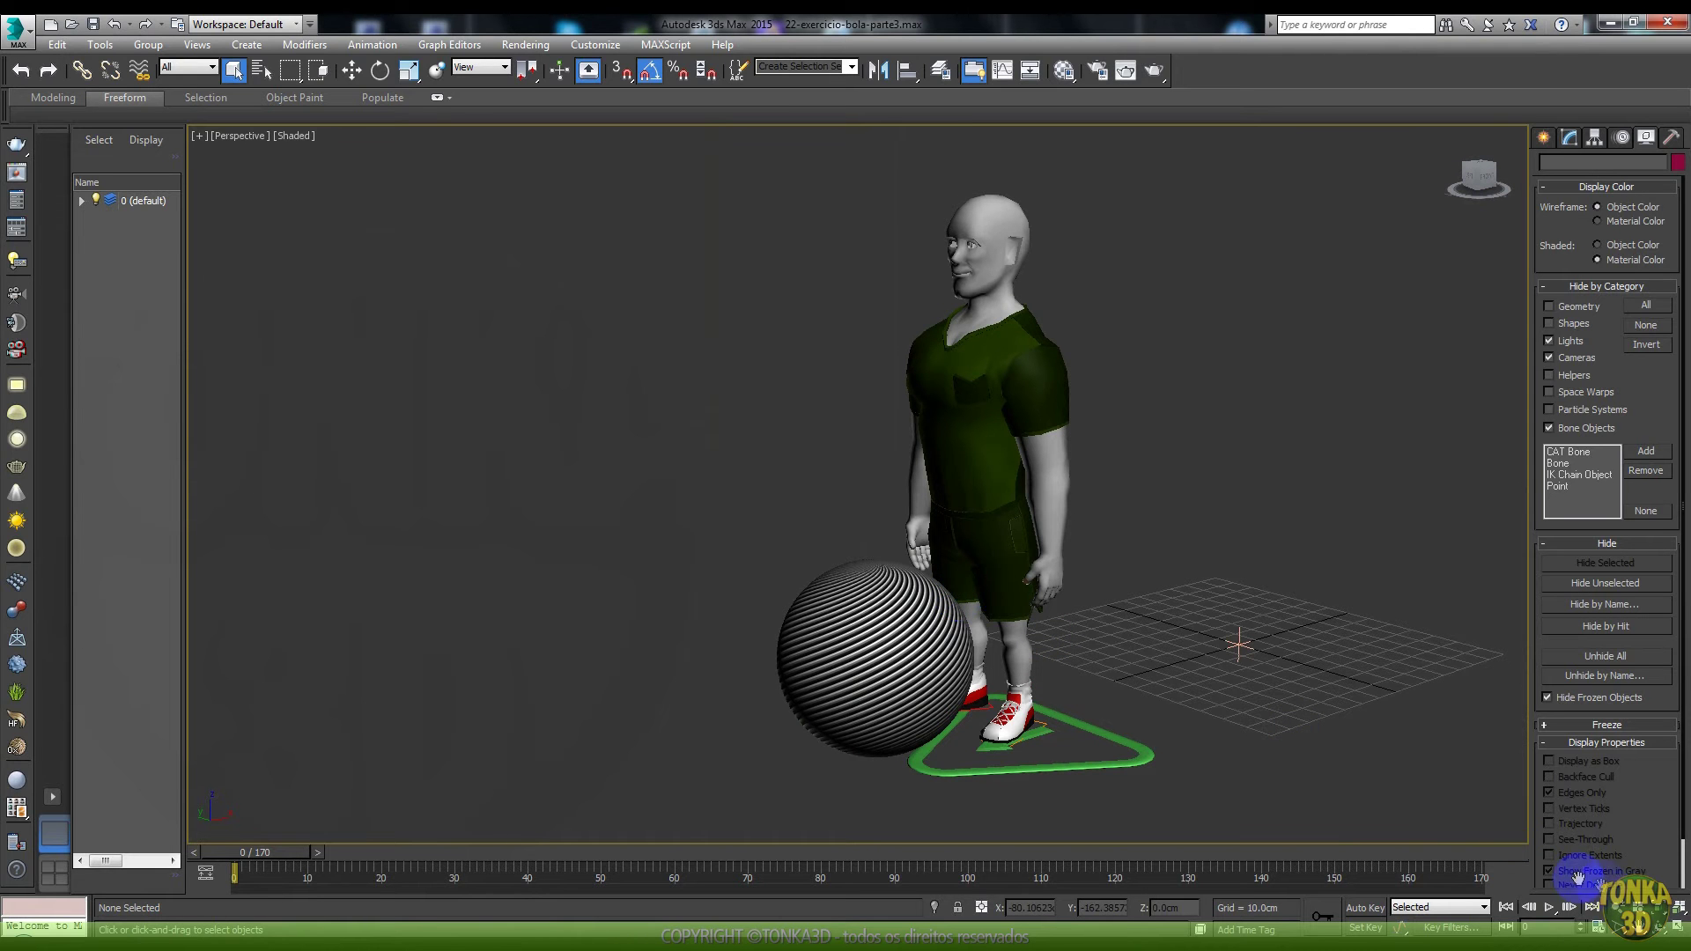
Step: Orbit to a side view, play the ball-lifting animation, stop it and rewind to frame 0
{"action": "mouse_move", "coordinate": [1210, 691]}
{"action": "middle_mouse_down", "text": "alt"}
{"action": "mouse_move", "coordinate": [1128, 672]}
{"action": "mouse_move", "coordinate": [1147, 687]}
{"action": "middle_mouse_up", "text": "alt"}
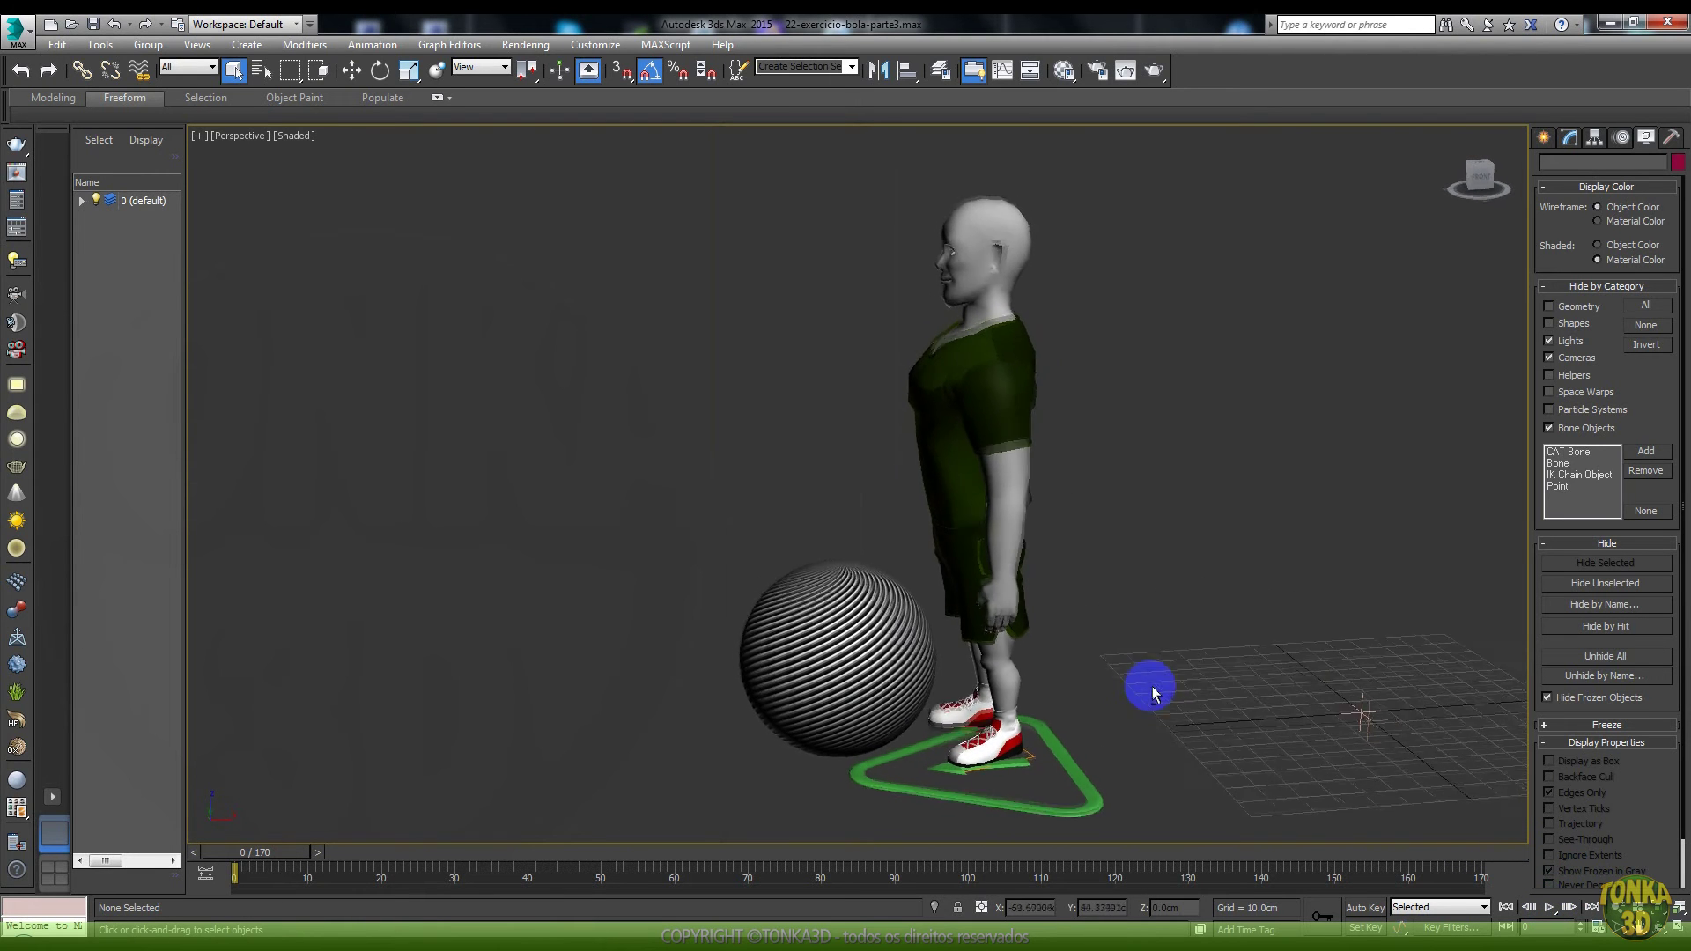
{"action": "left_click", "coordinate": [1550, 907]}
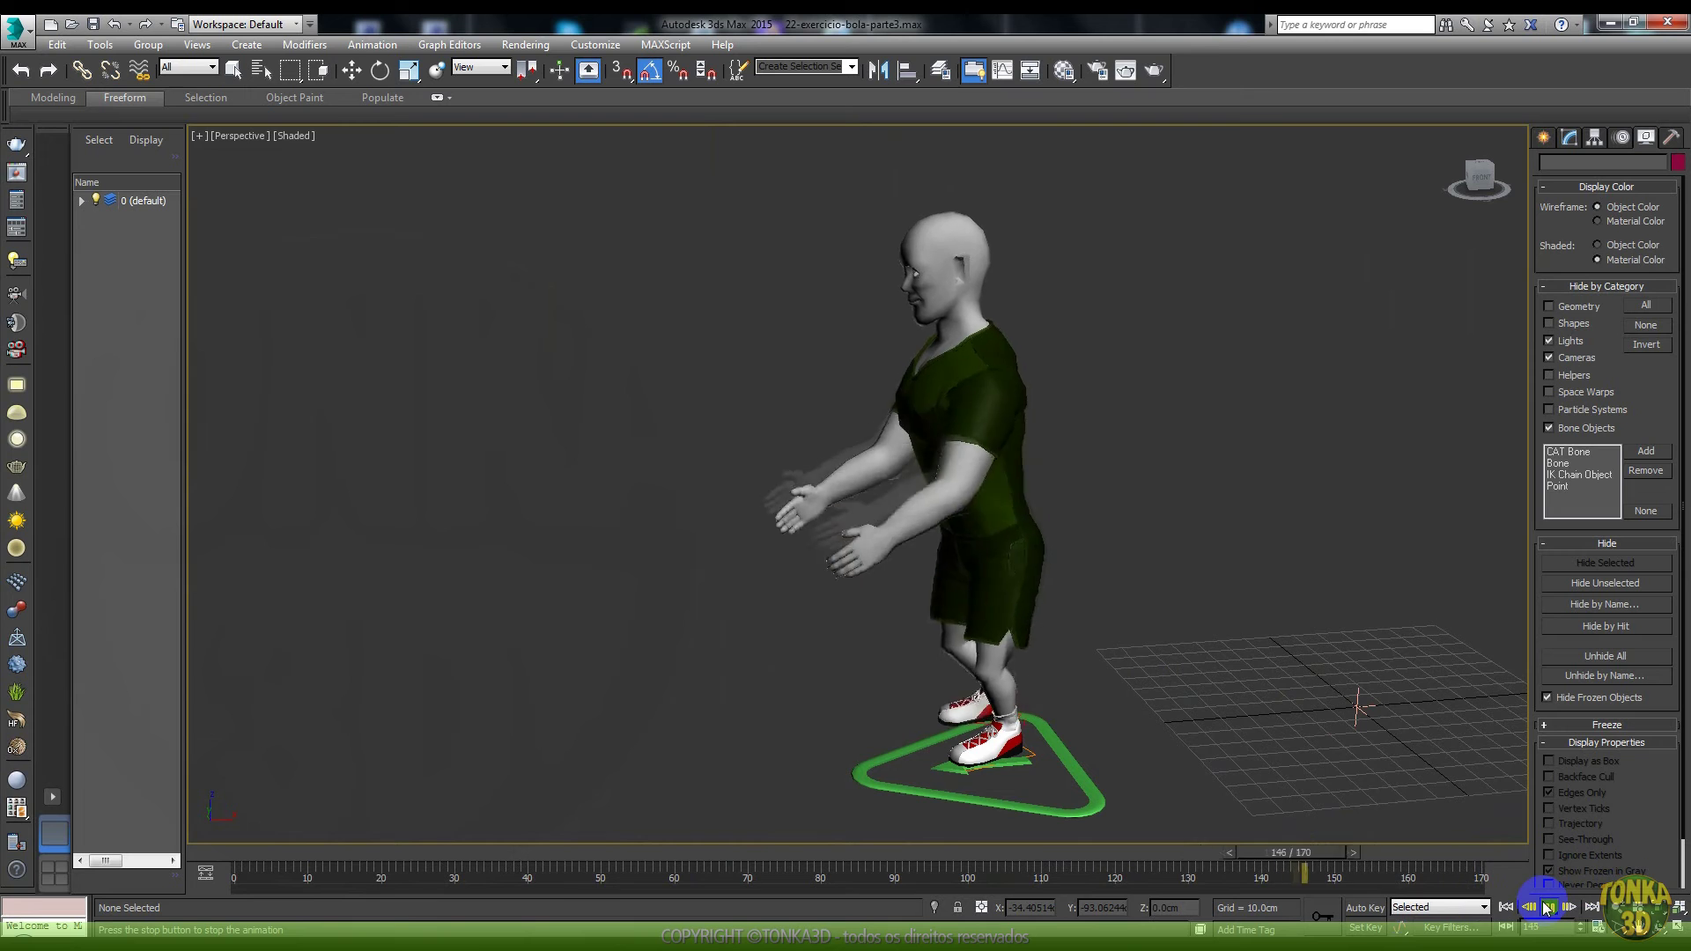
{"action": "left_click", "coordinate": [1548, 908]}
{"action": "left_click", "coordinate": [1514, 909]}
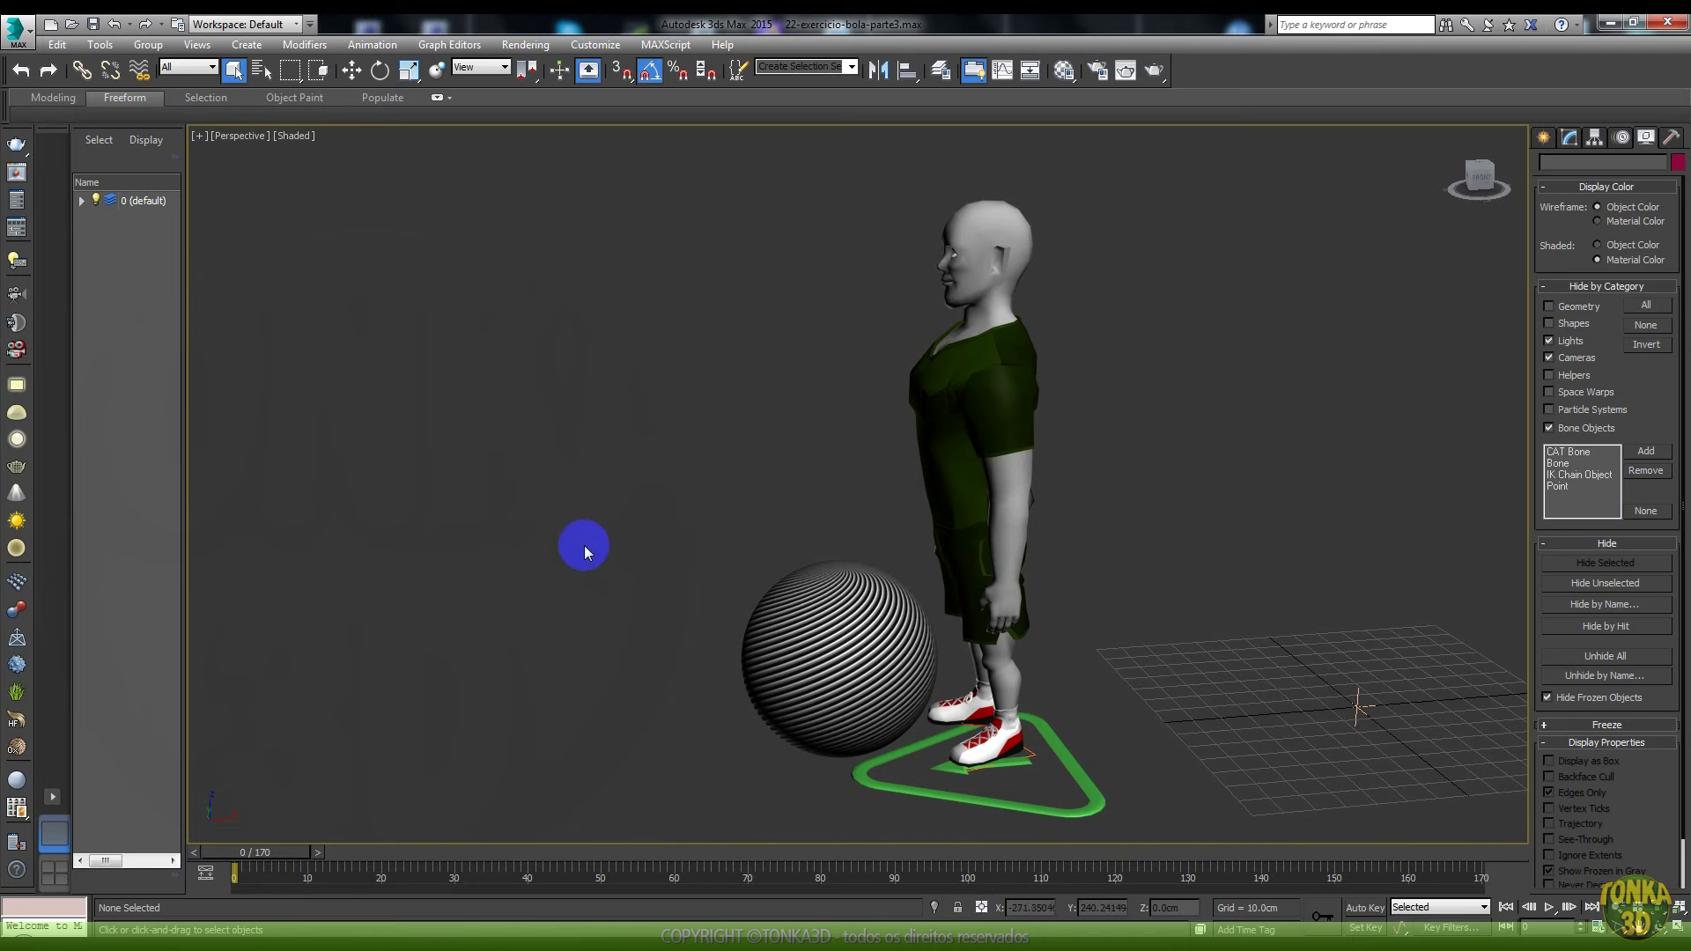
{"action": "left_click", "coordinate": [17, 30]}
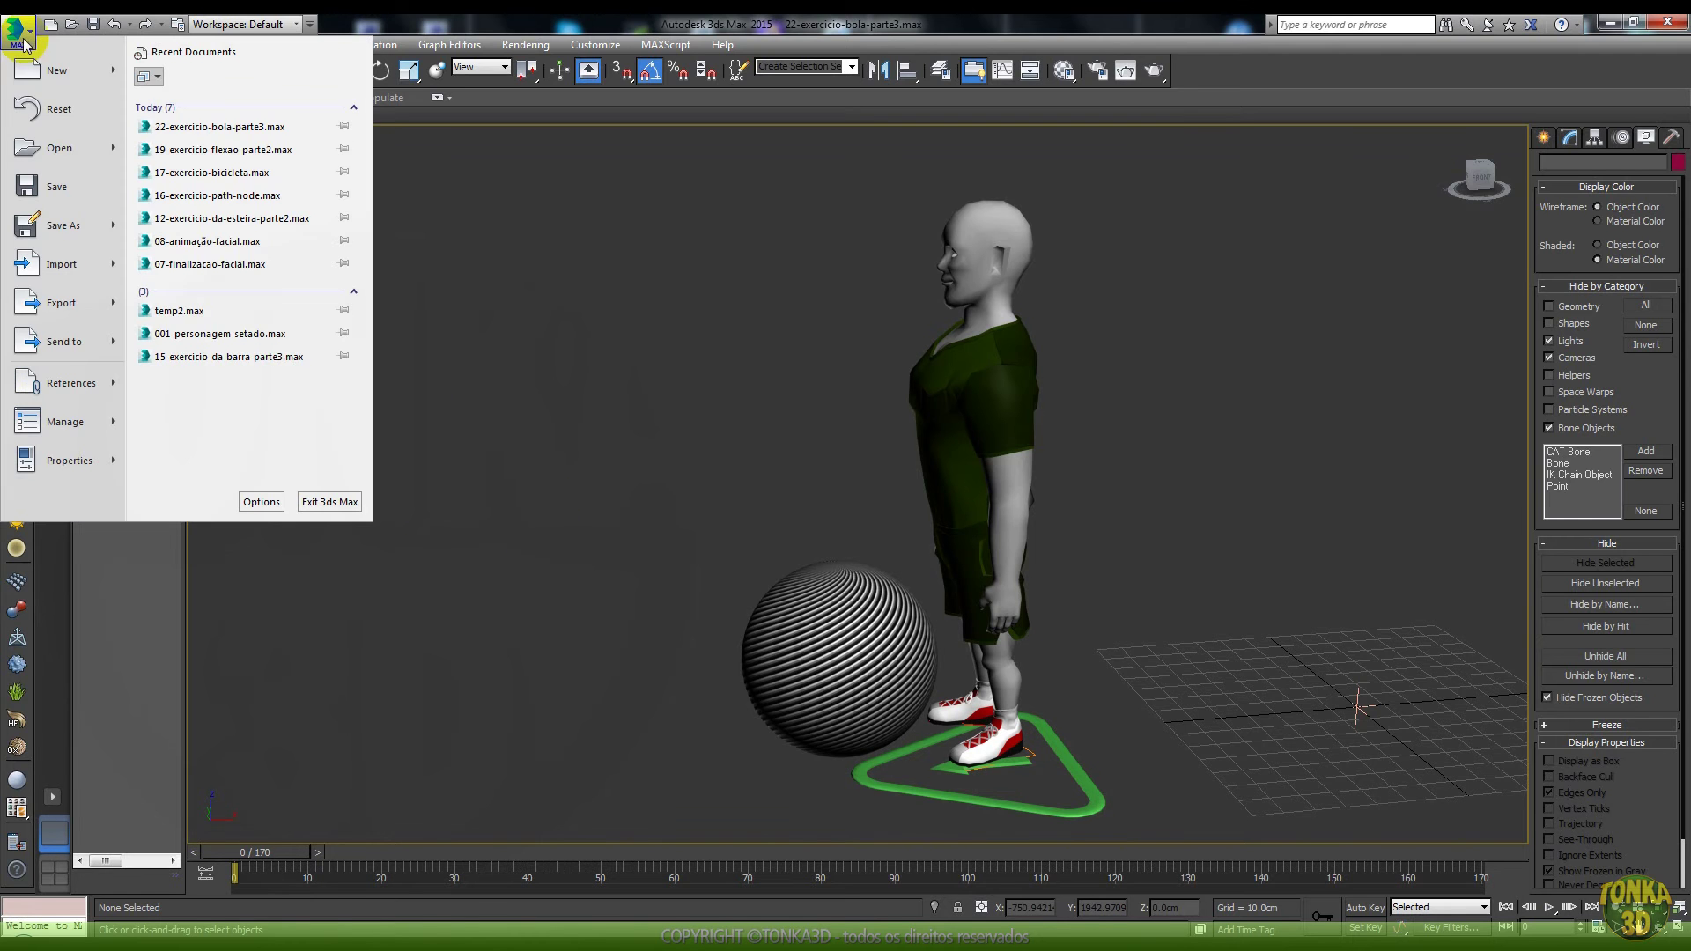
Step: Open the jump scene 23-exercicio-do-pulo.max and dismiss the cloth warning
{"action": "left_click", "coordinate": [62, 136]}
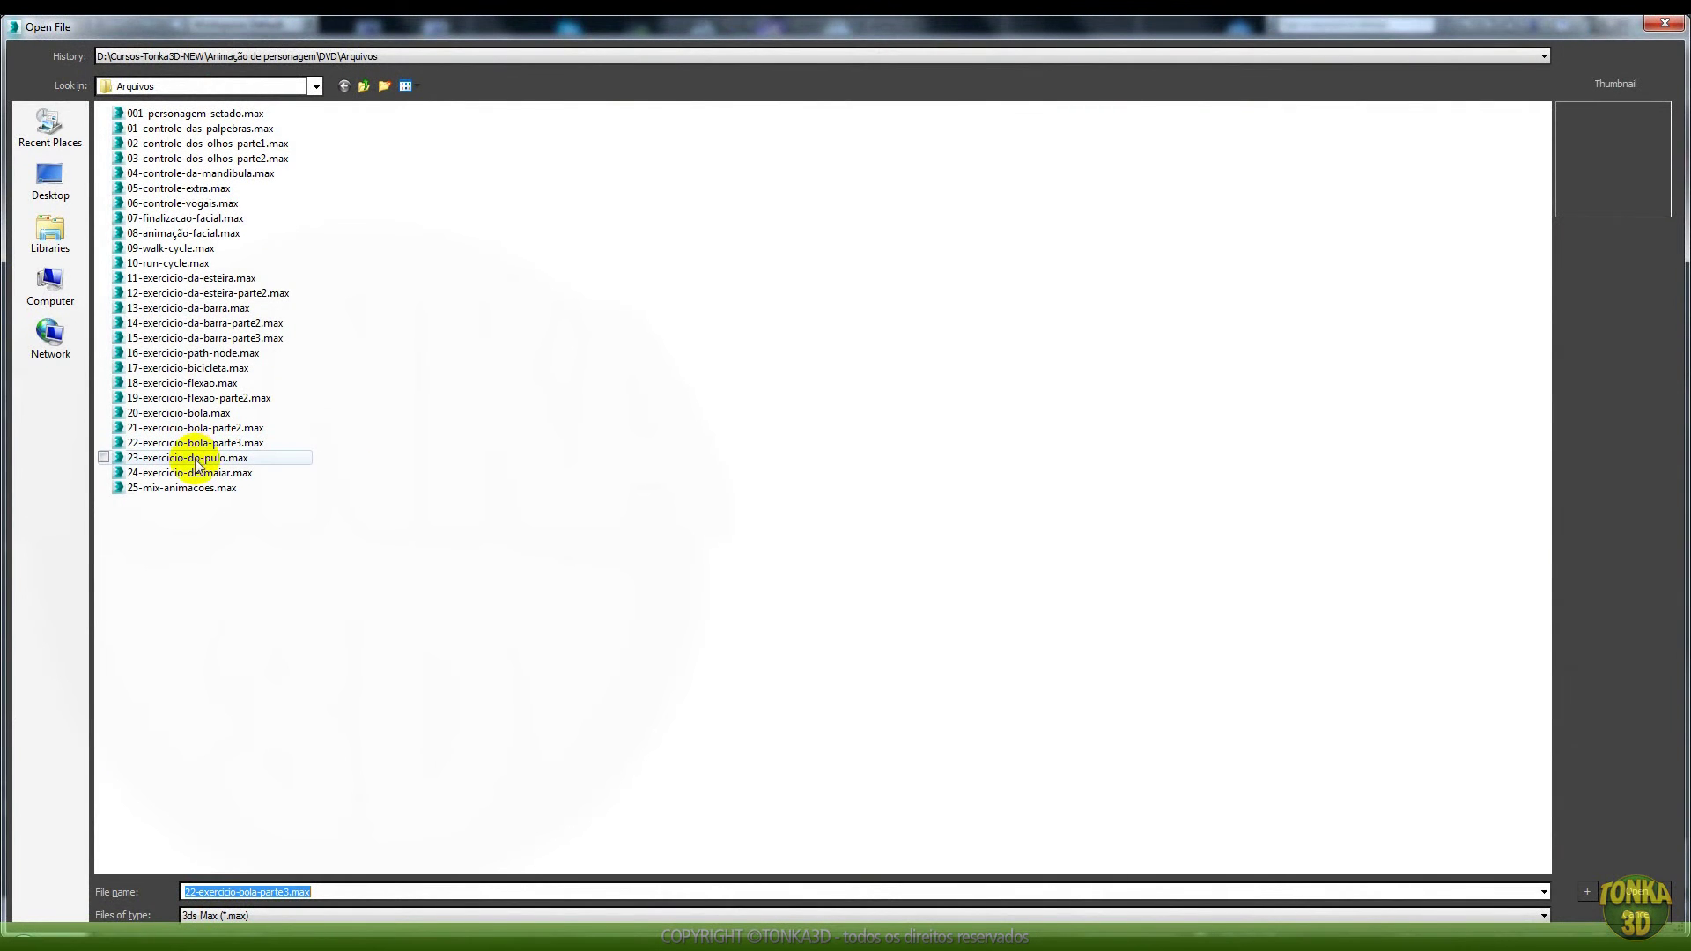
{"action": "left_click", "coordinate": [233, 459]}
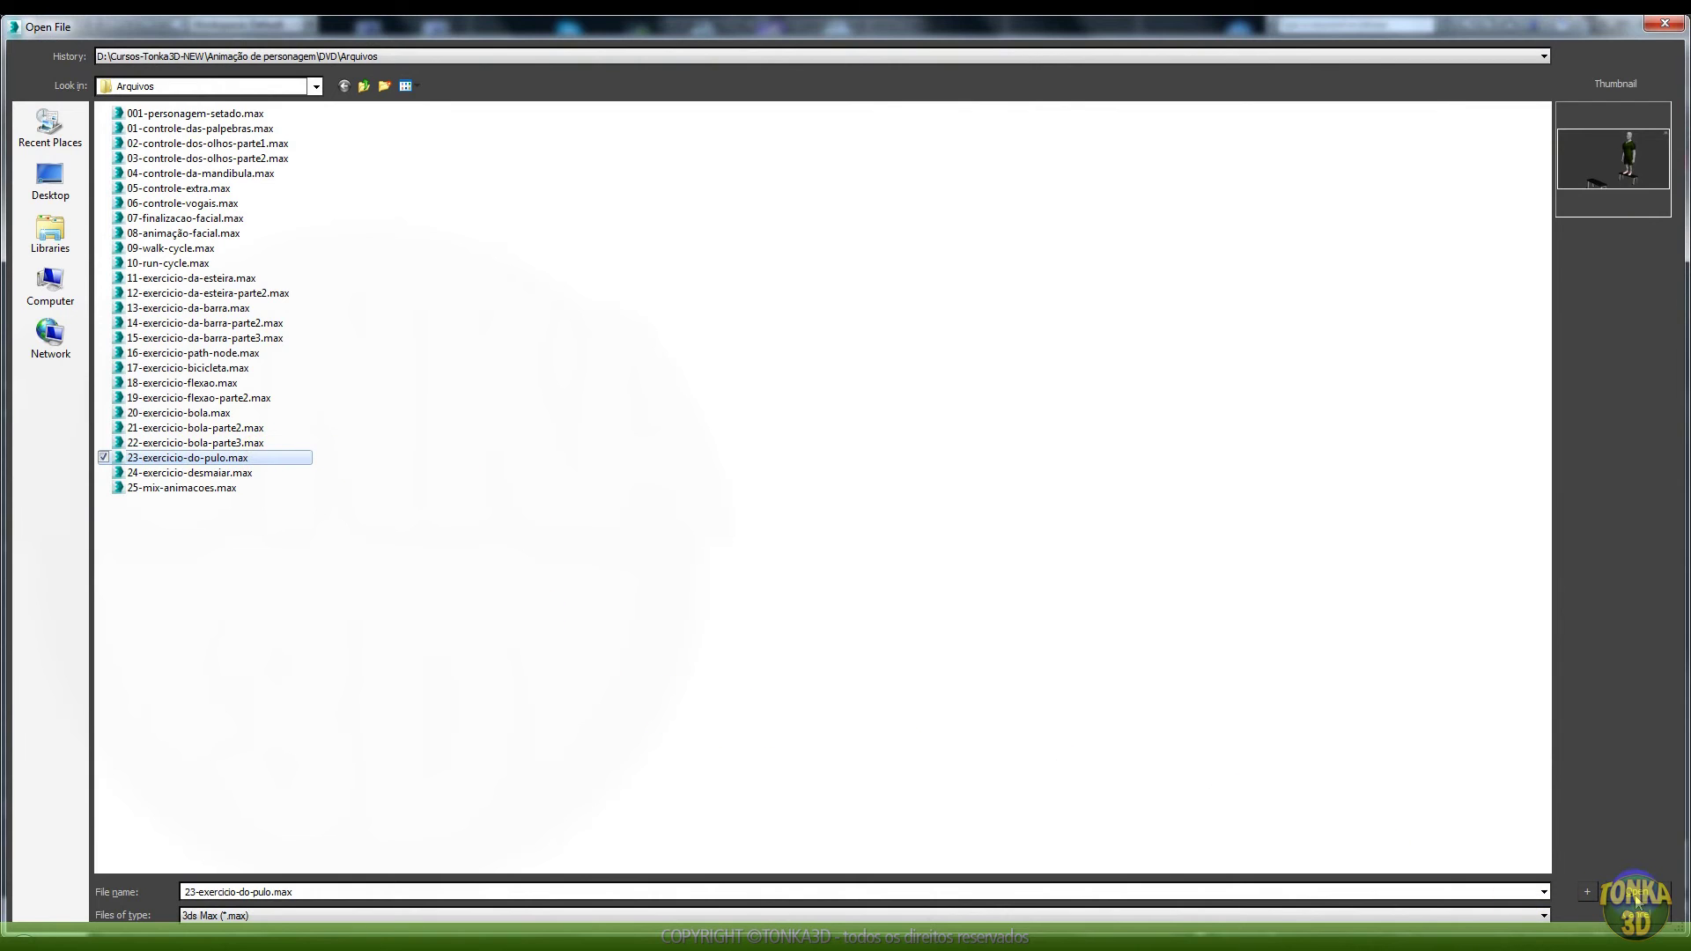
{"action": "left_click", "coordinate": [1635, 894]}
{"action": "left_click", "coordinate": [921, 528]}
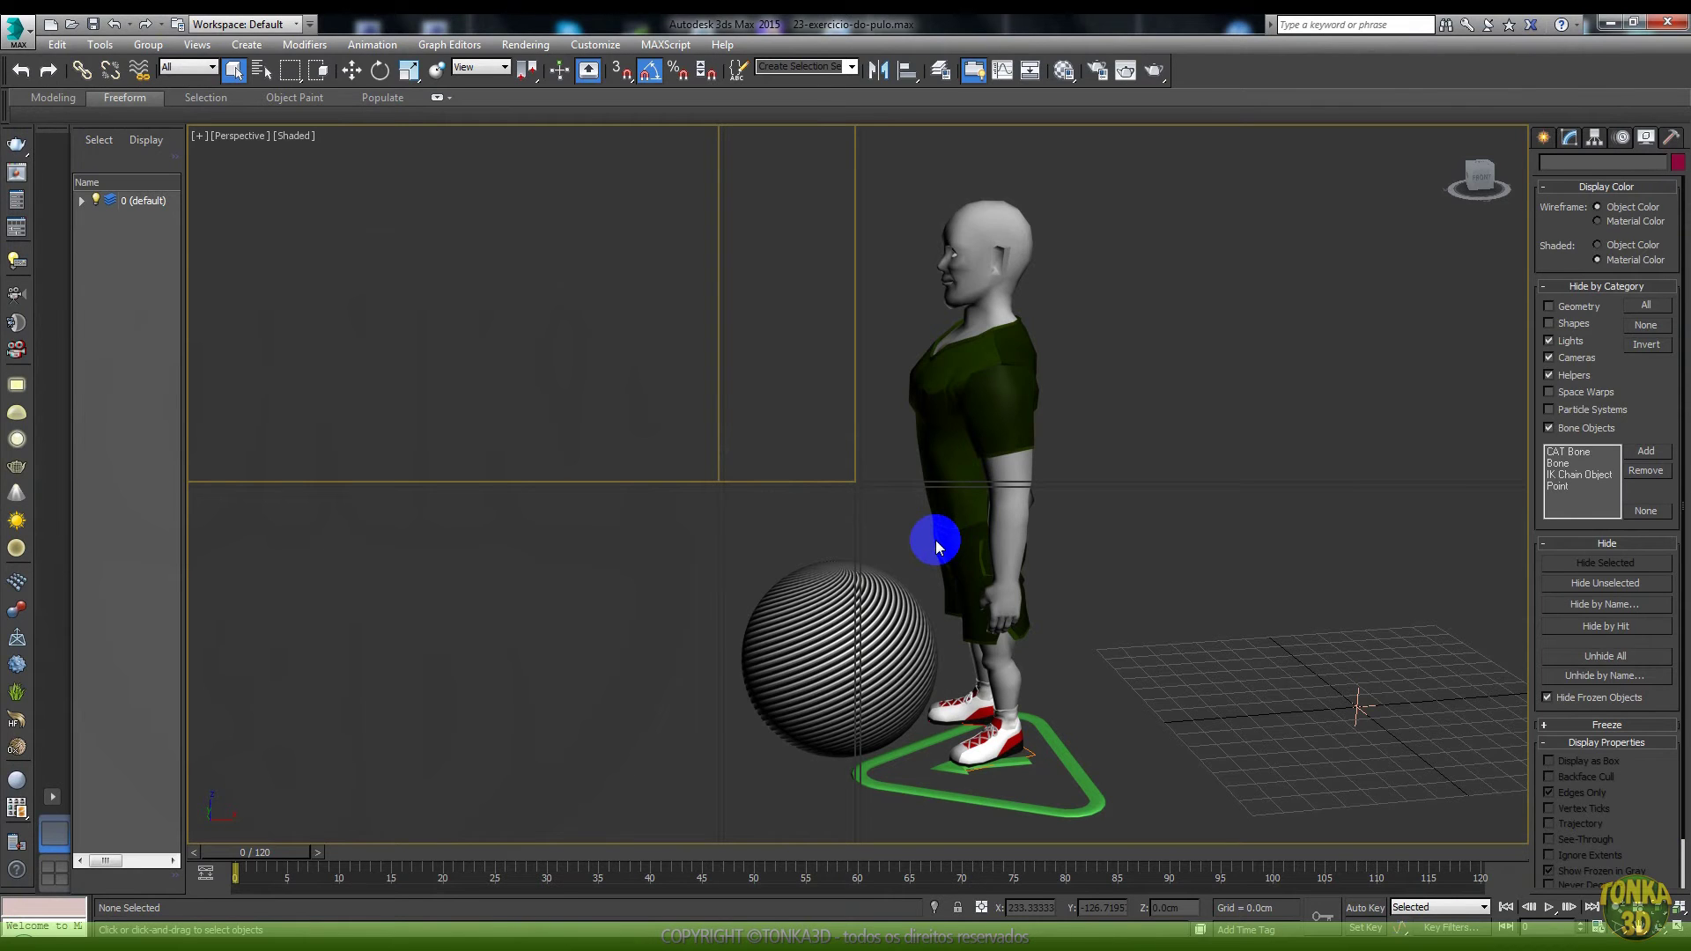
Step: Play the bench-jumping animation from frame 0, then stop and reset it to frame 0
{"action": "left_click", "coordinate": [1510, 914]}
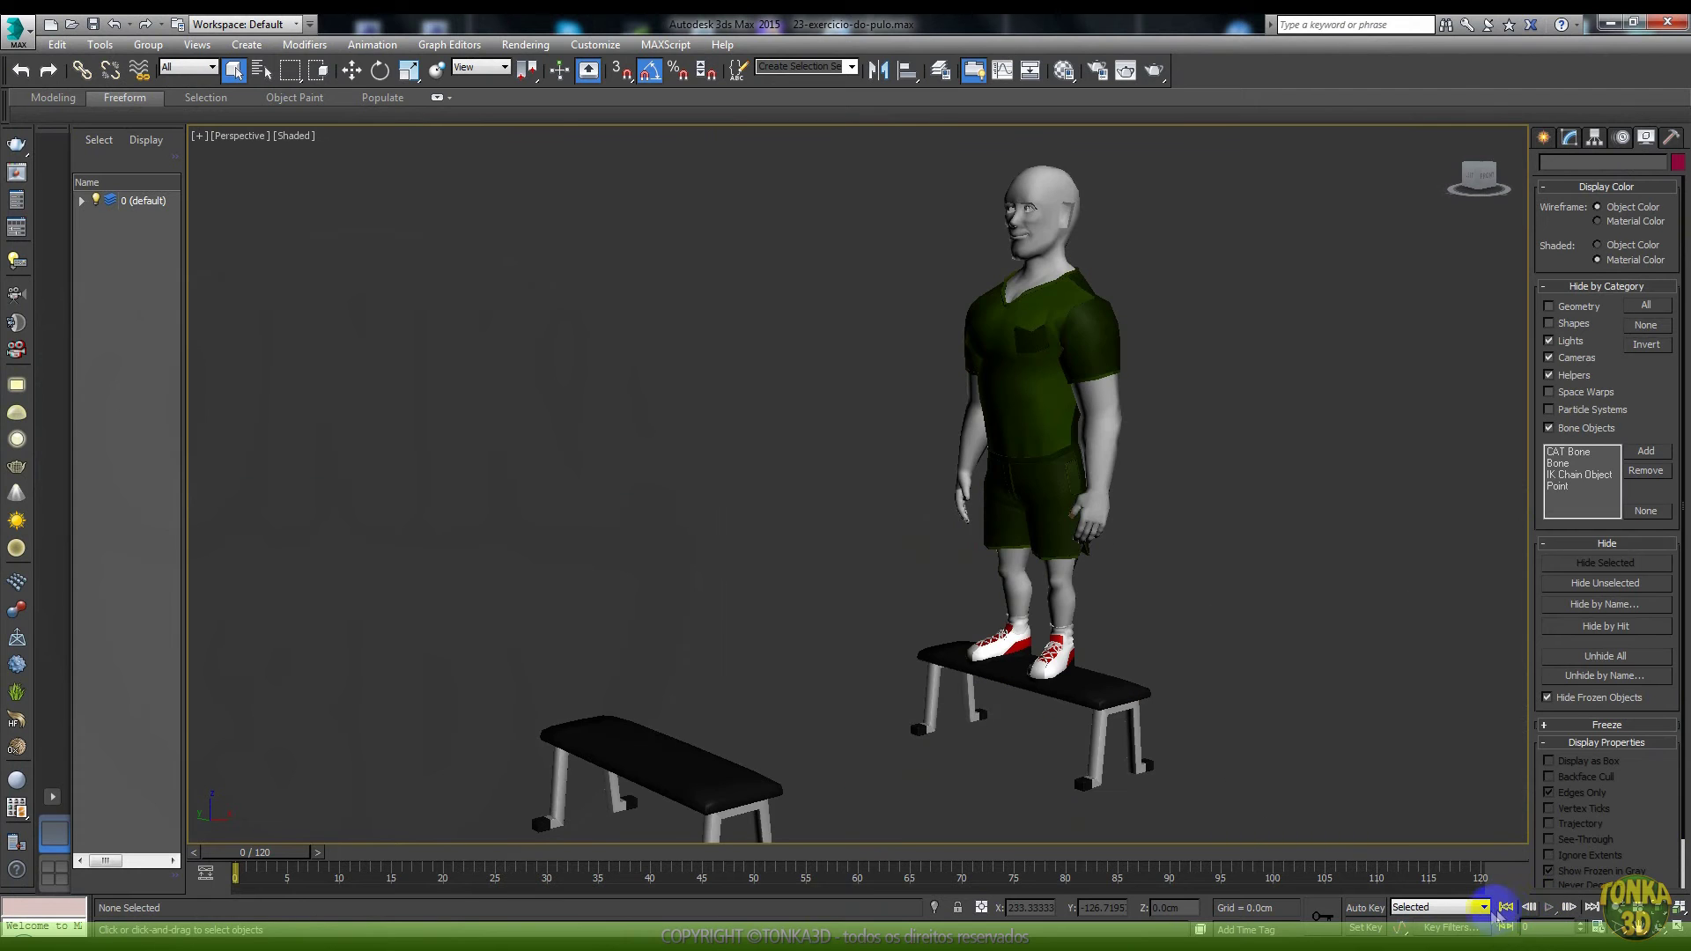
{"action": "left_click", "coordinate": [1552, 913]}
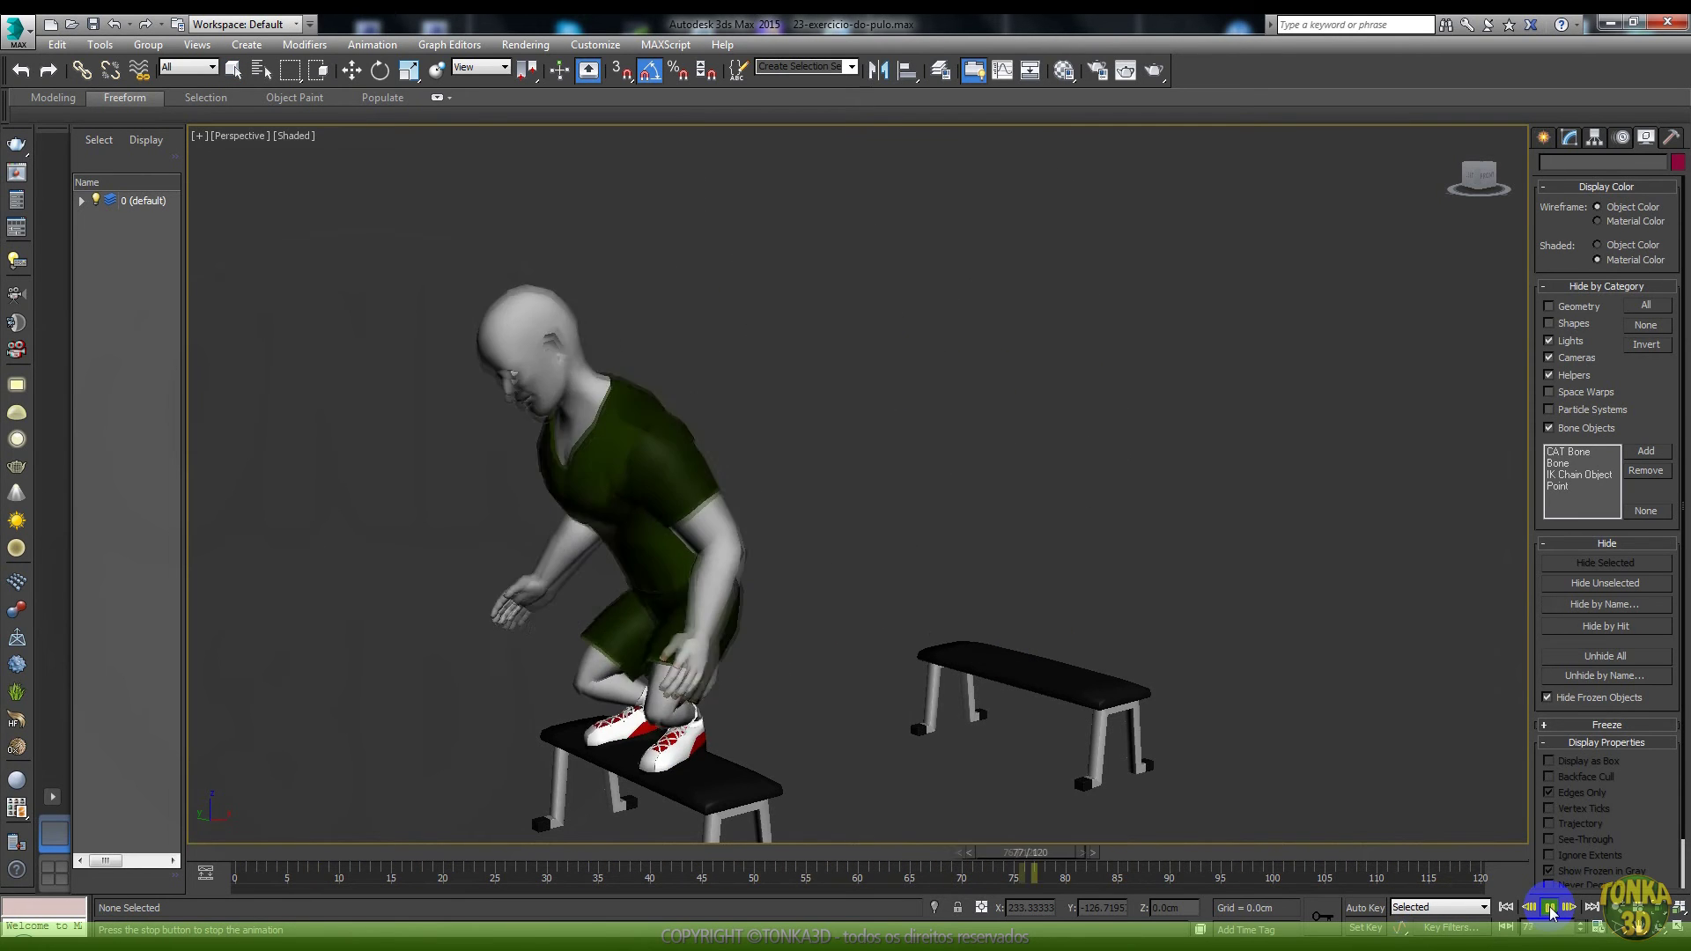
{"action": "left_click", "coordinate": [1506, 907]}
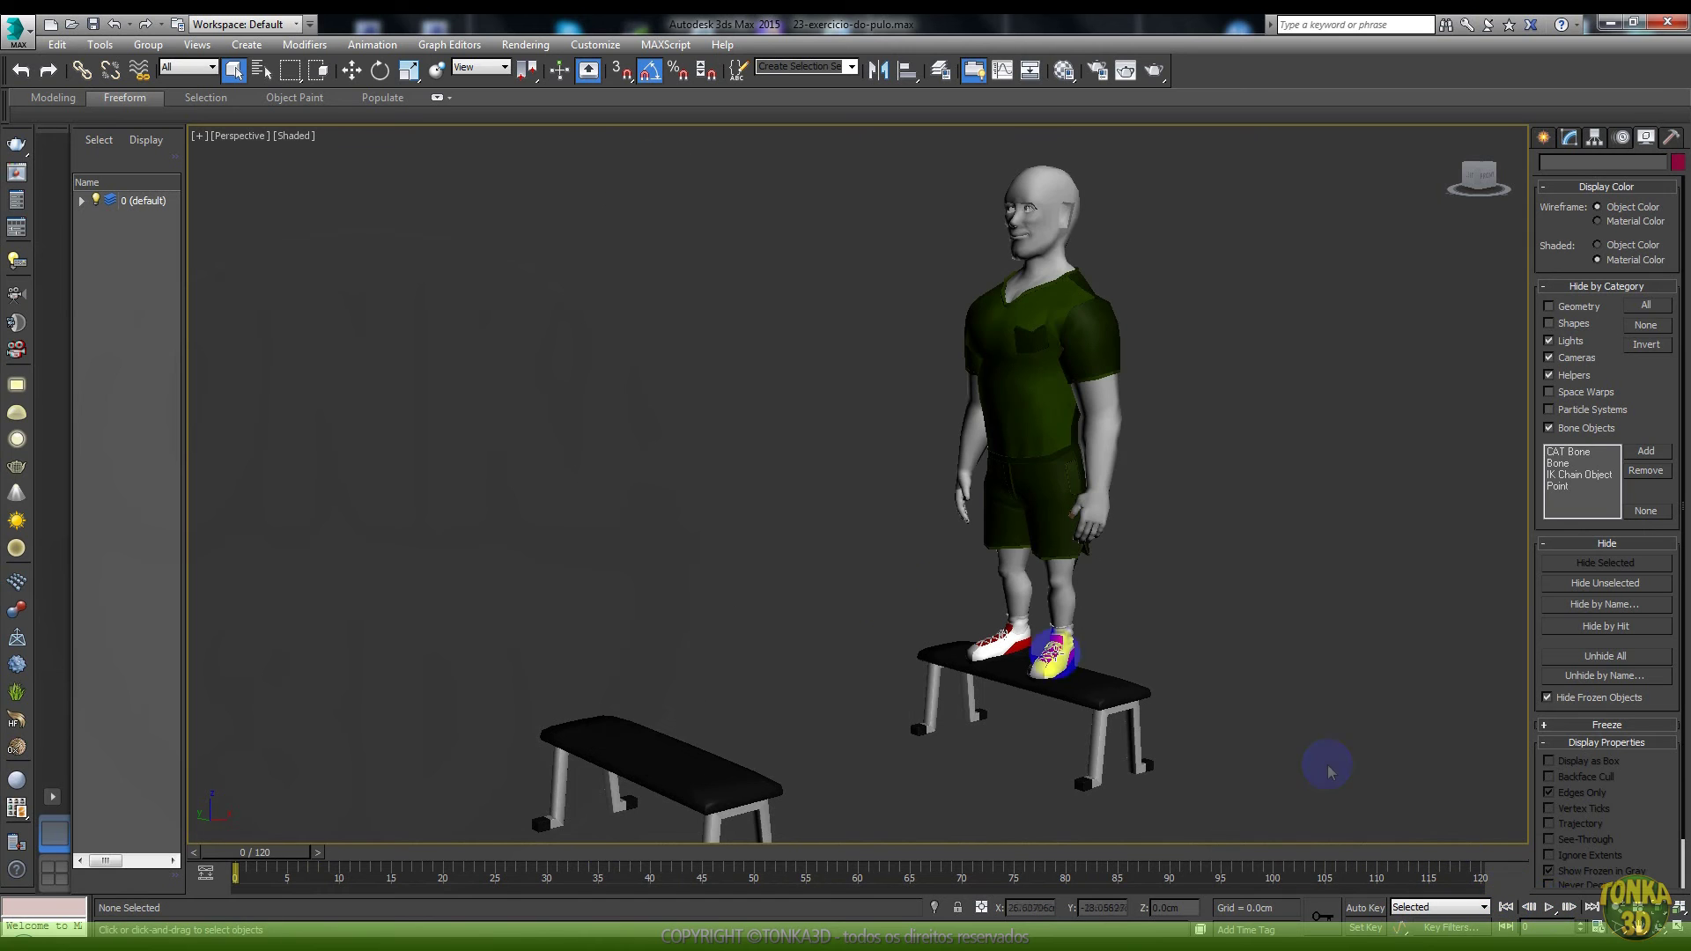
{"action": "left_click", "coordinate": [23, 44]}
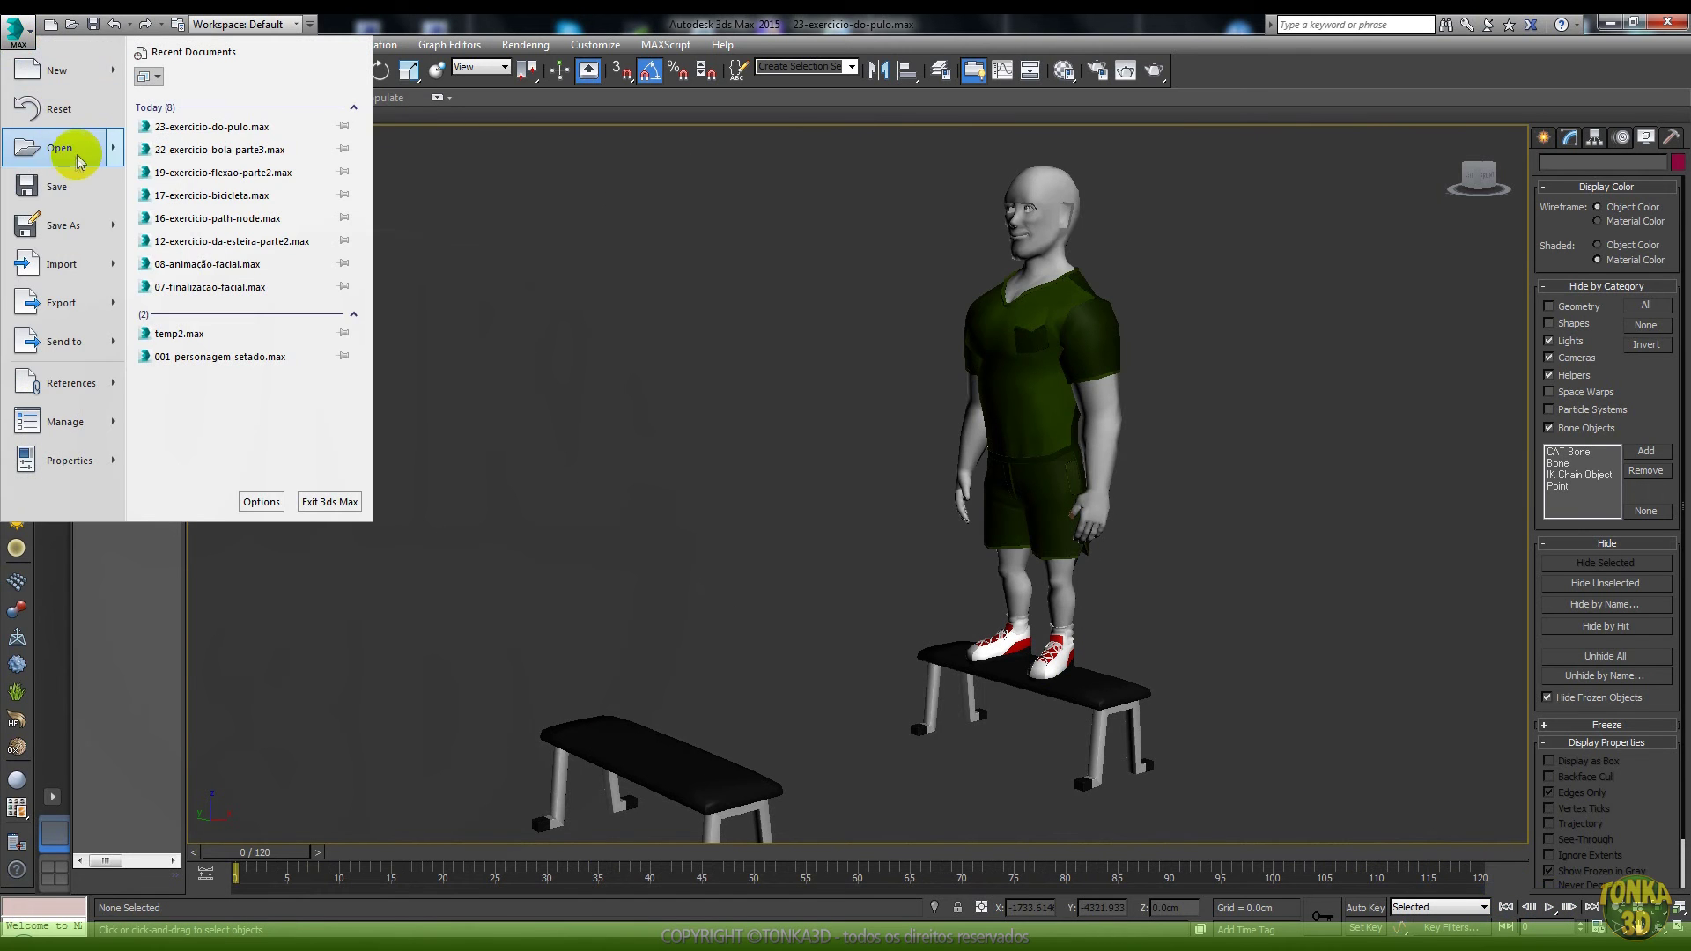
Step: Open the fainting scene 24-exercicio-desmaiar.max and dismiss the cloth warning
{"action": "left_click", "coordinate": [62, 150]}
{"action": "left_click", "coordinate": [176, 472]}
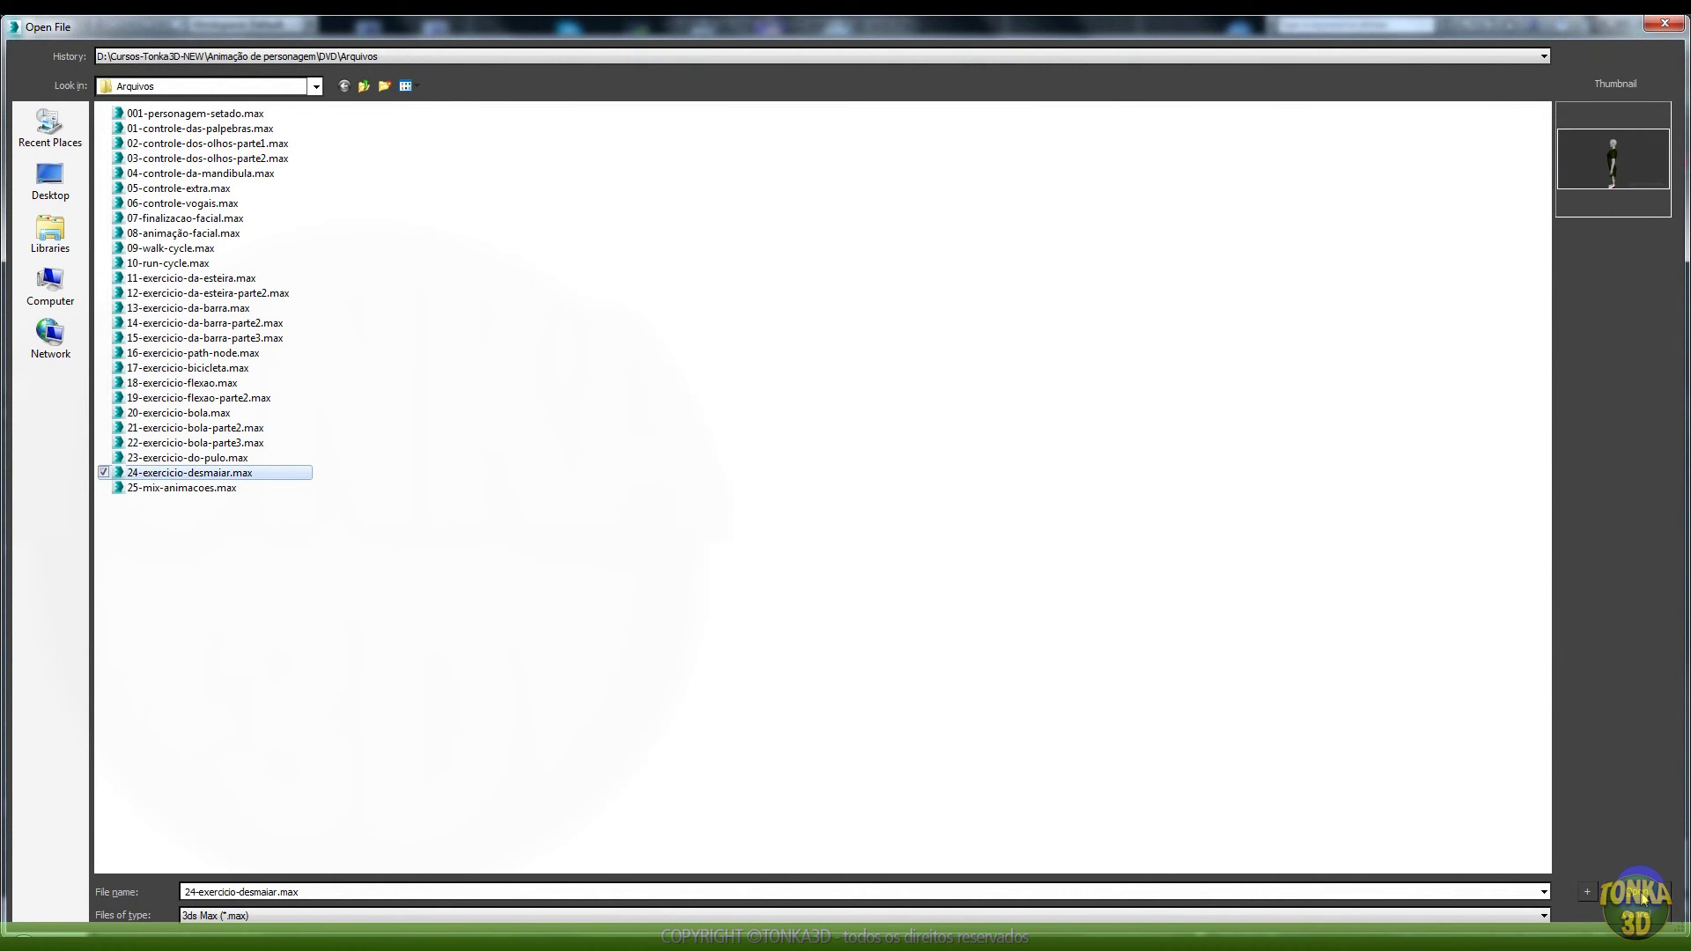
{"action": "left_click", "coordinate": [1643, 898]}
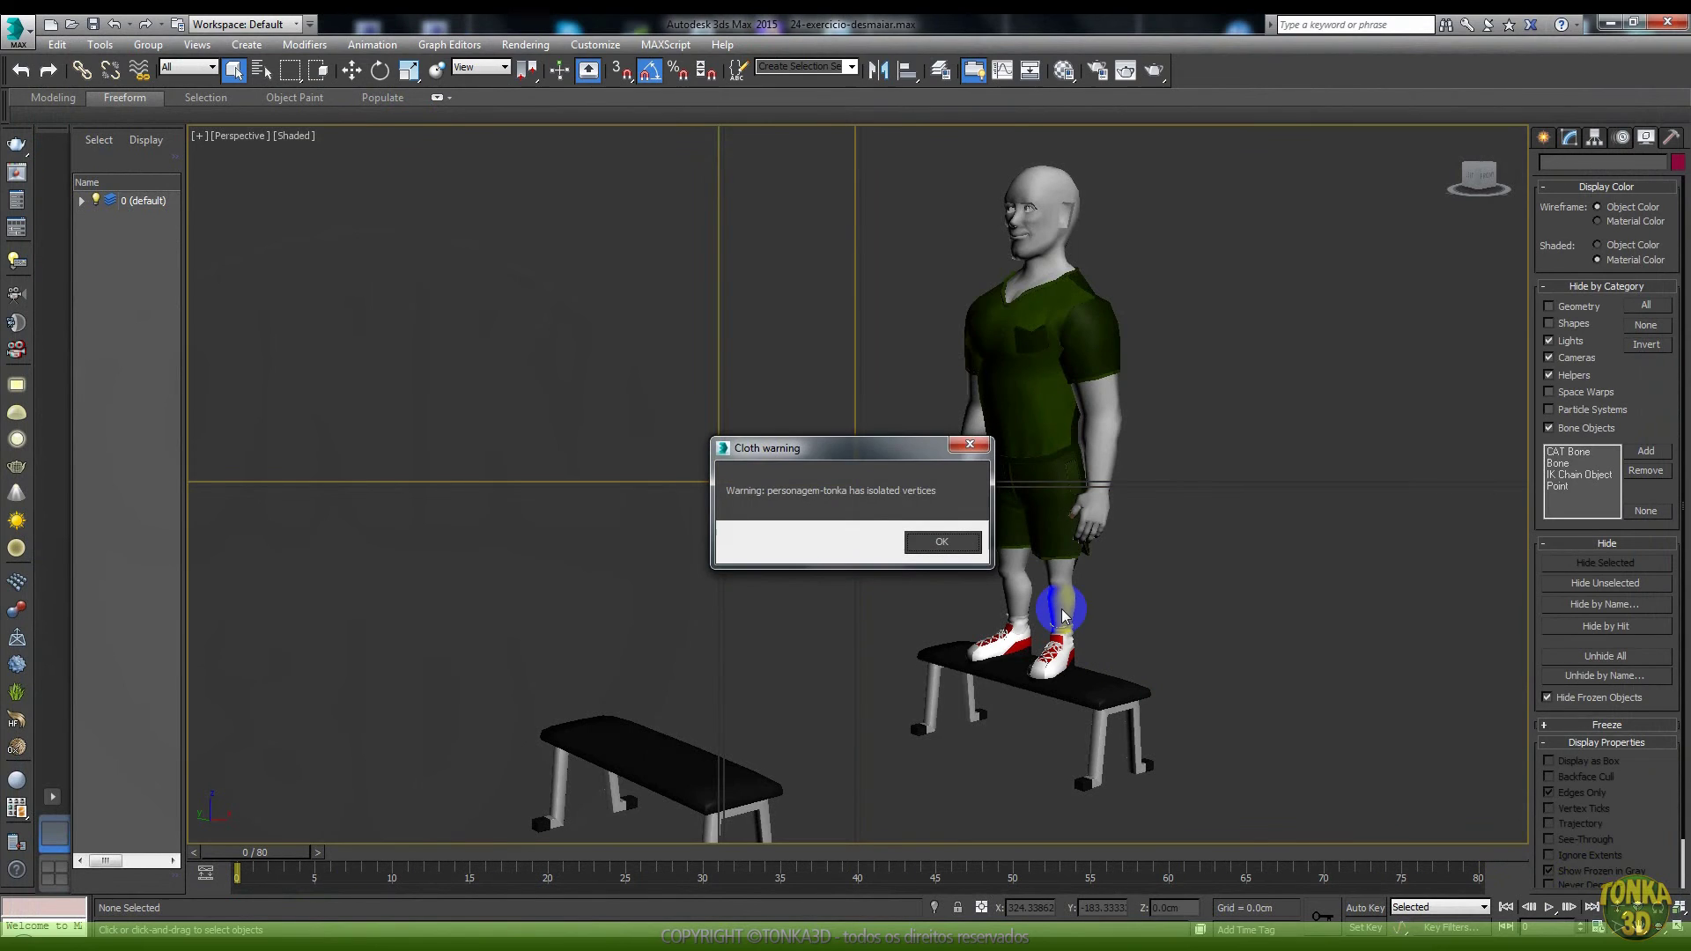
{"action": "left_click", "coordinate": [942, 543]}
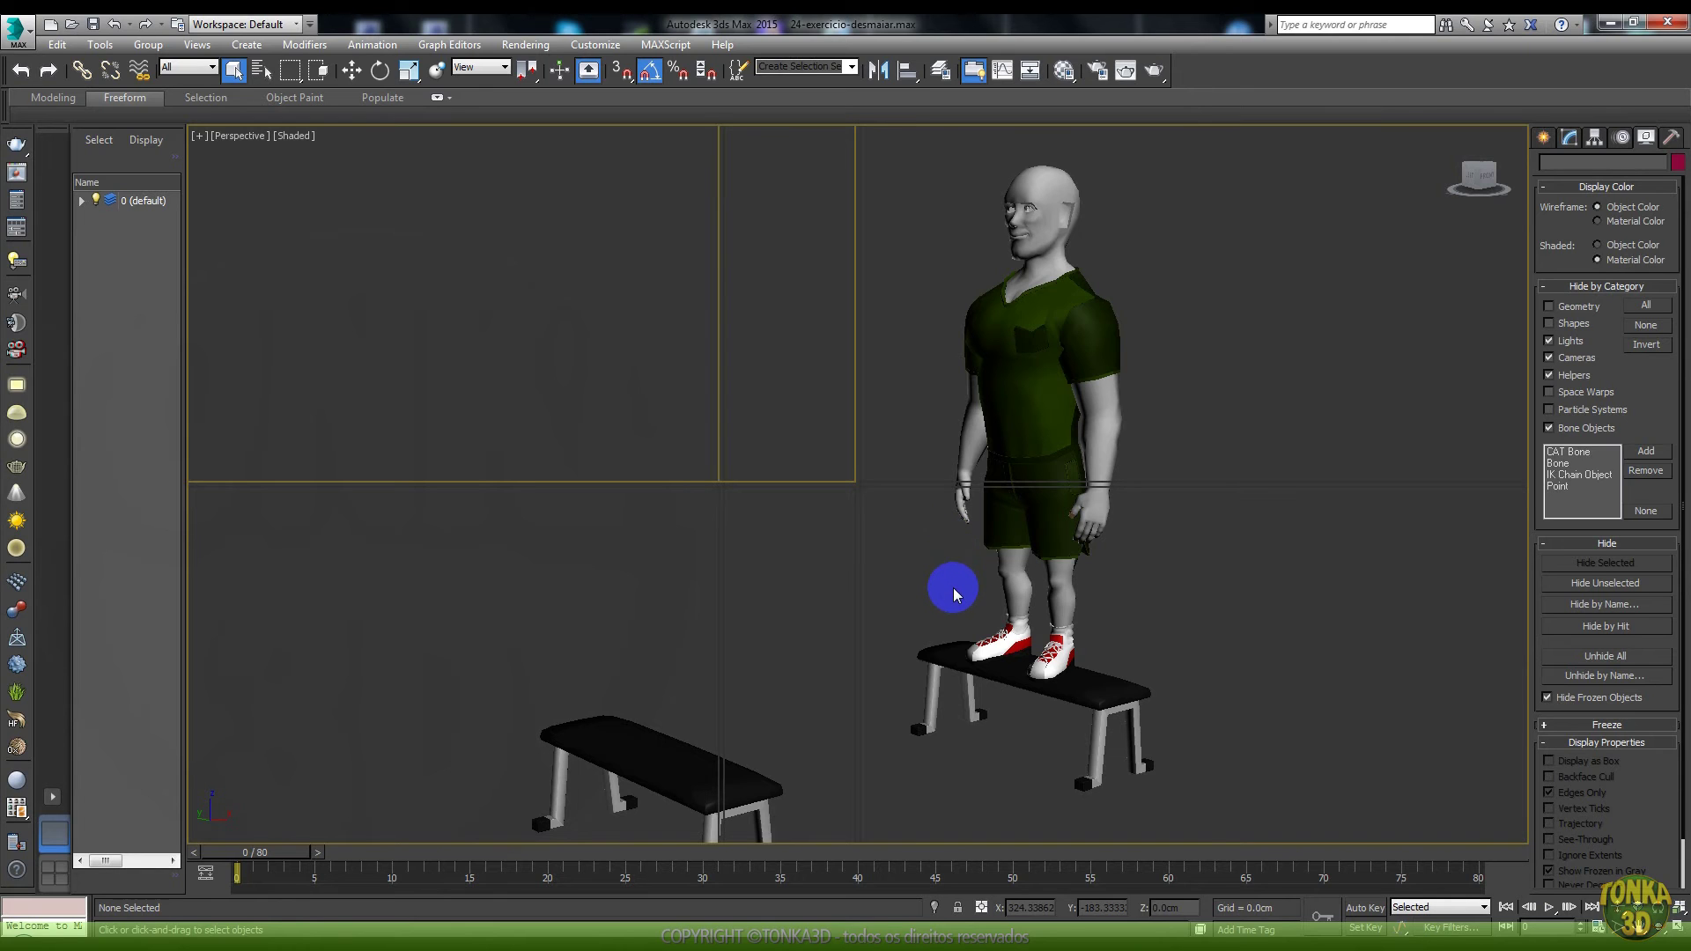
Step: View through Camera001 and play the fainting animation, reframing the character, then stop
{"action": "key", "text": "c"}
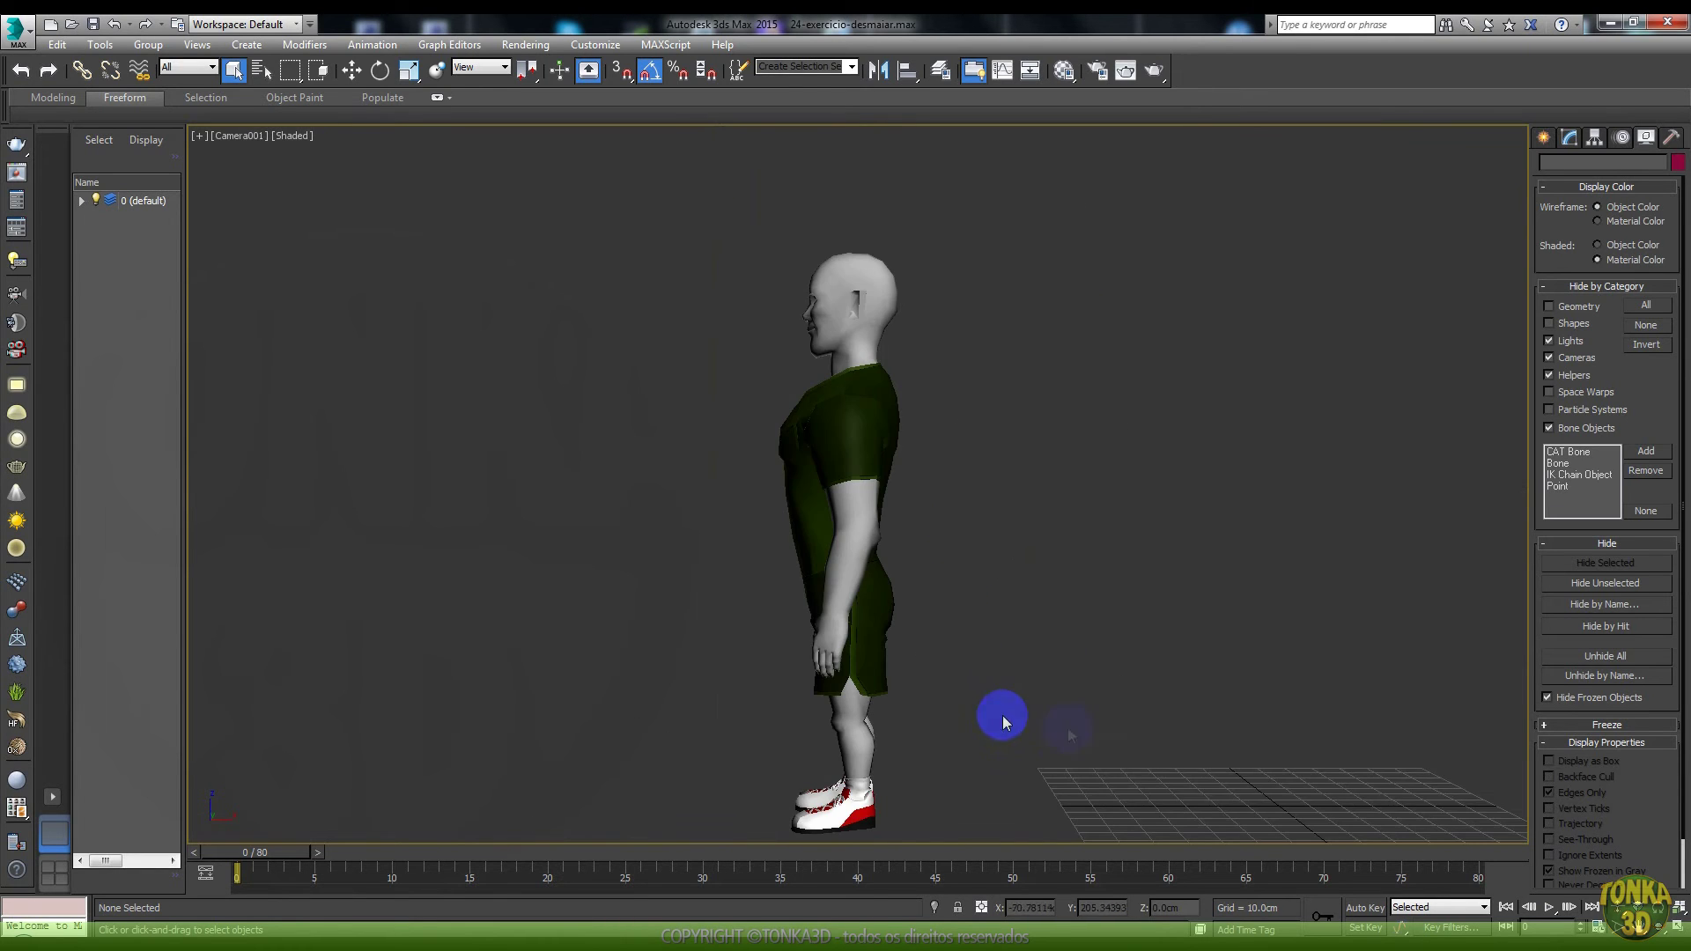
{"action": "middle_click_drag", "start_coordinate": [1125, 740], "coordinate": [1172, 714]}
{"action": "left_click", "coordinate": [1549, 907]}
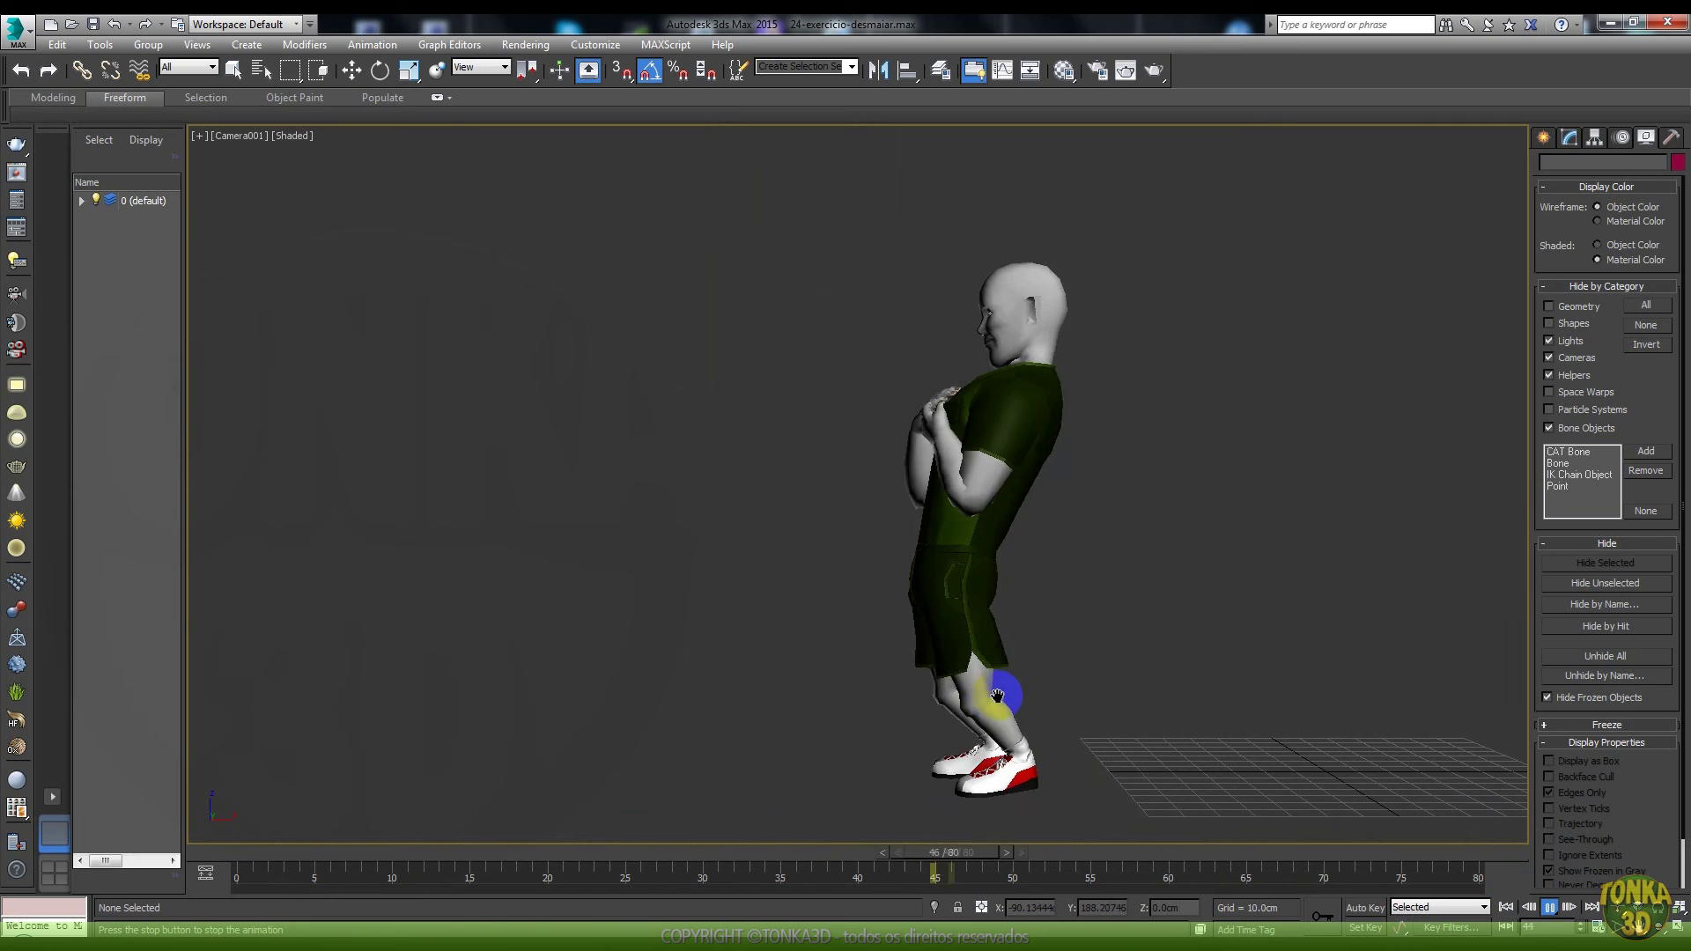
{"action": "left_click_drag", "start_coordinate": [1284, 775], "coordinate": [1296, 699]}
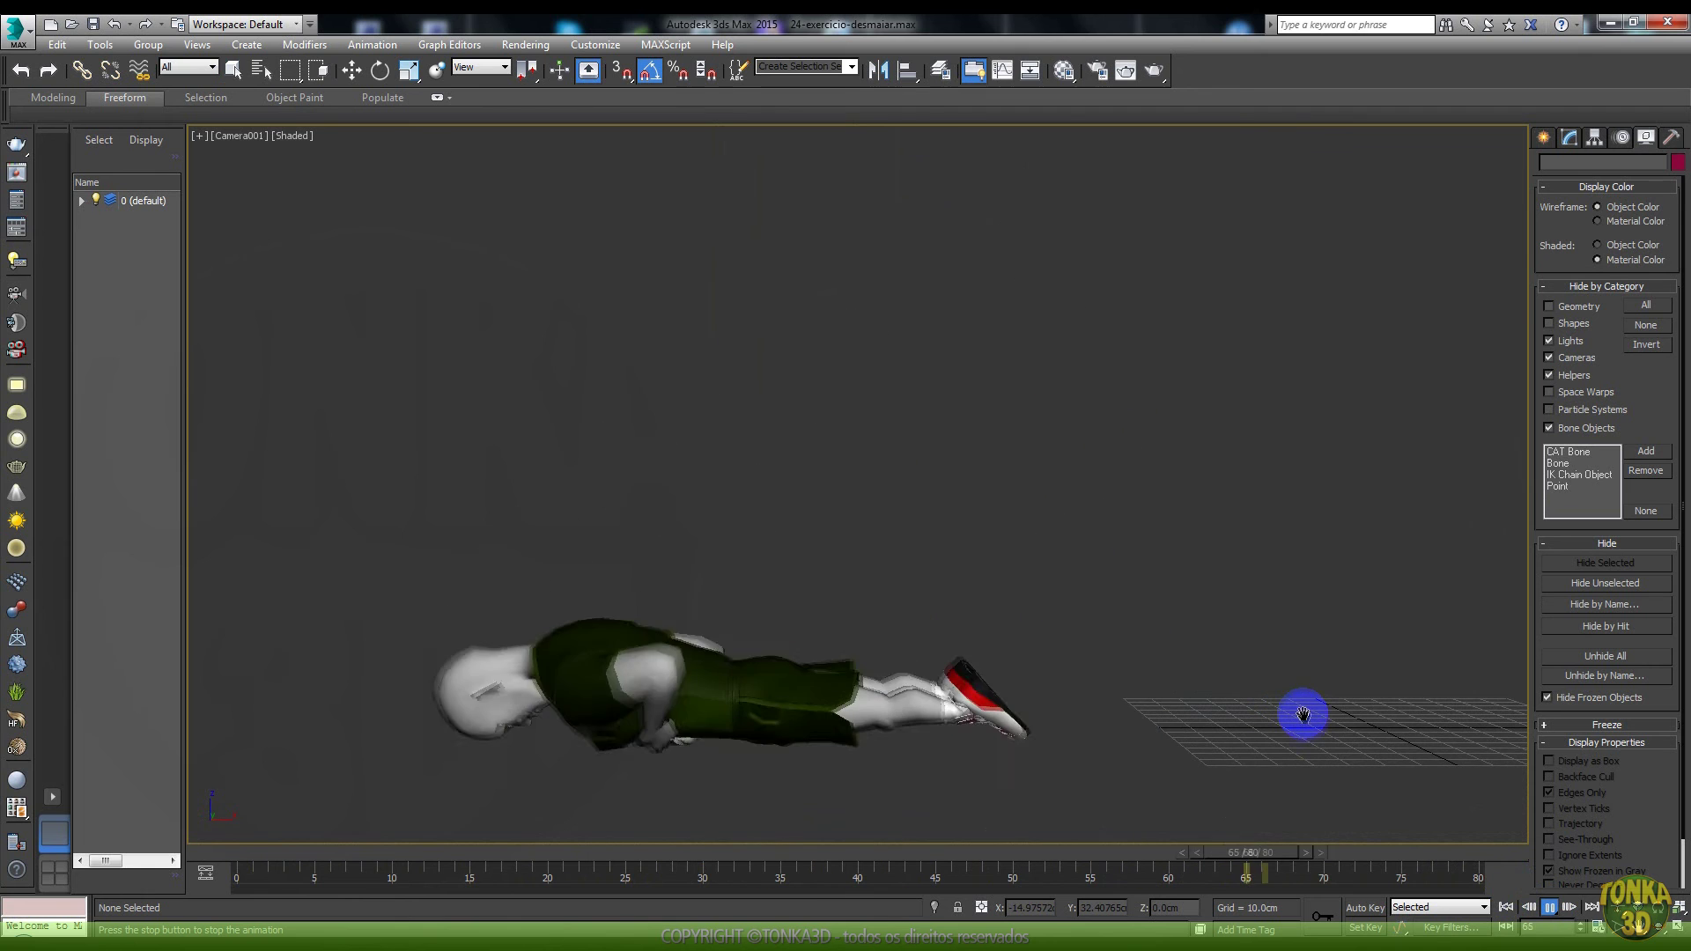
{"action": "left_click", "coordinate": [1549, 908]}
Step: Open 25-mix-animacoes.max without saving the fainting scene, and dismiss the cloth warning
{"action": "left_click", "coordinate": [17, 31]}
{"action": "left_click", "coordinate": [22, 143]}
{"action": "left_click", "coordinate": [853, 520]}
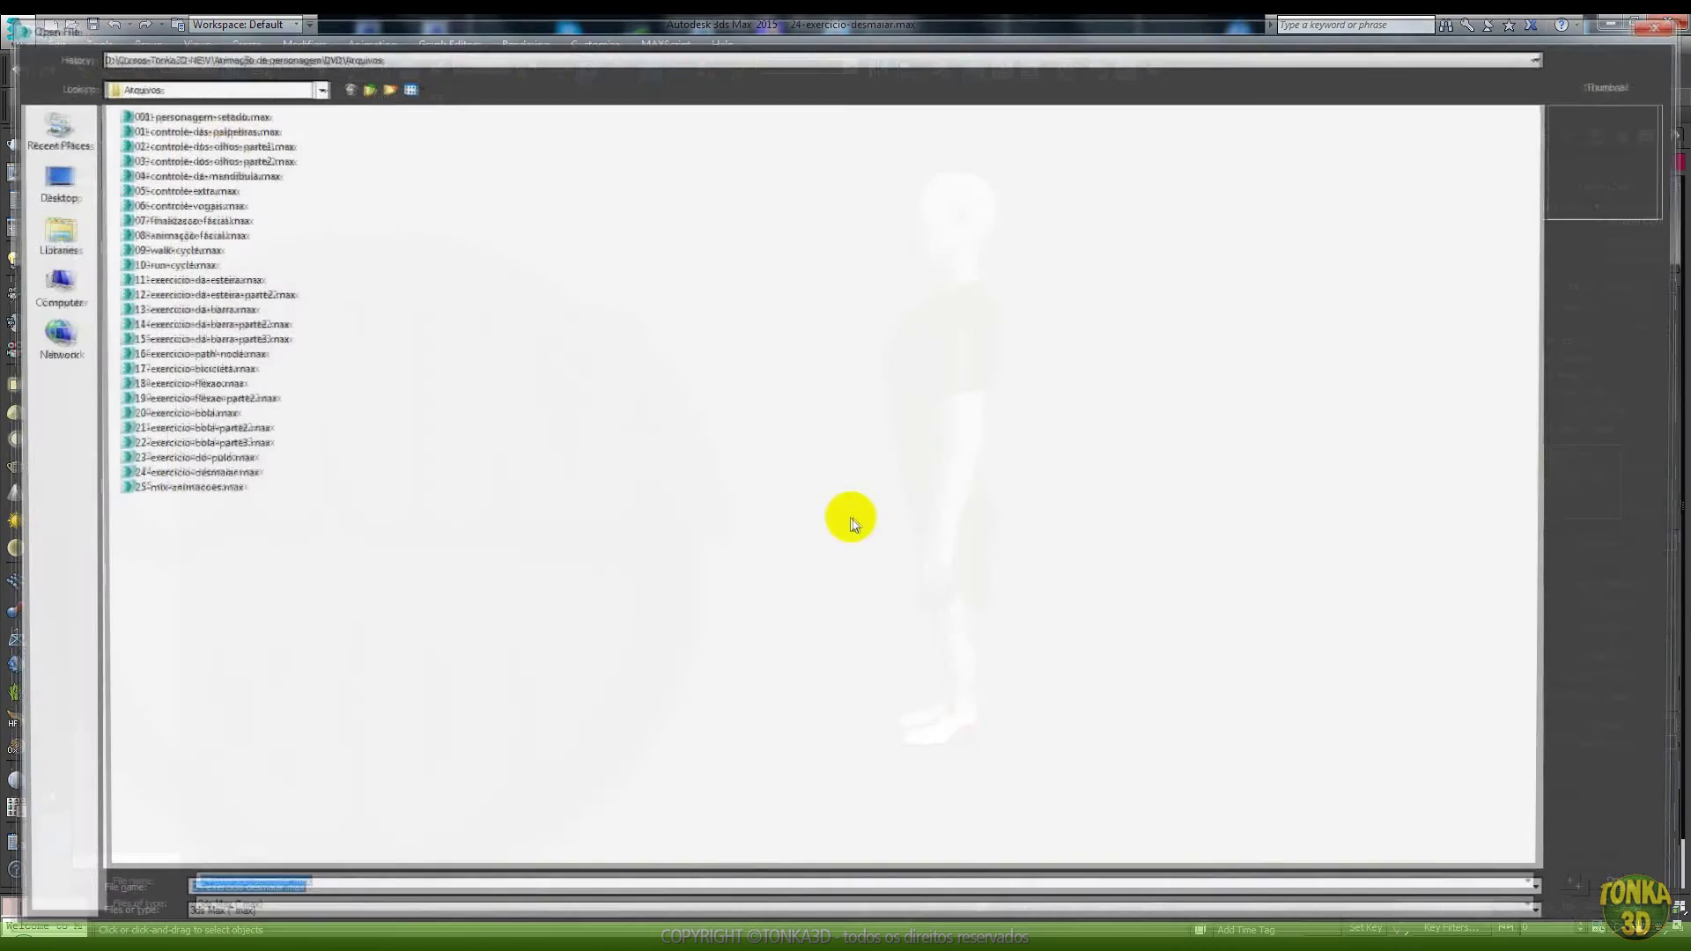
{"action": "left_click", "coordinate": [176, 489]}
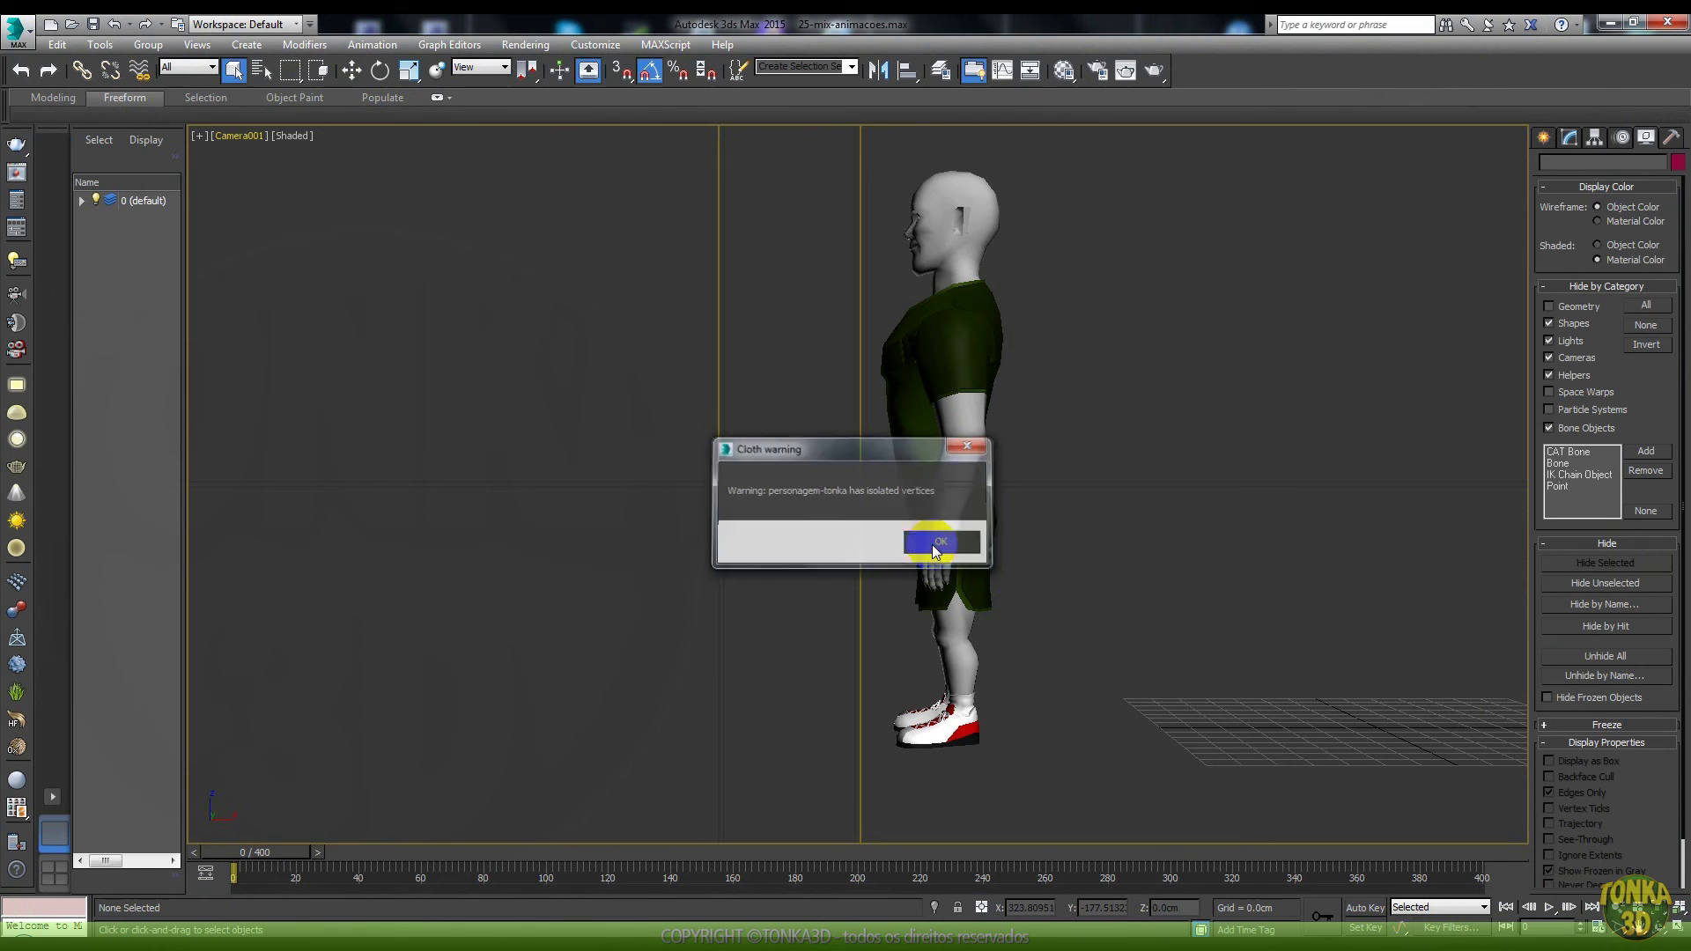
{"action": "left_click", "coordinate": [934, 545]}
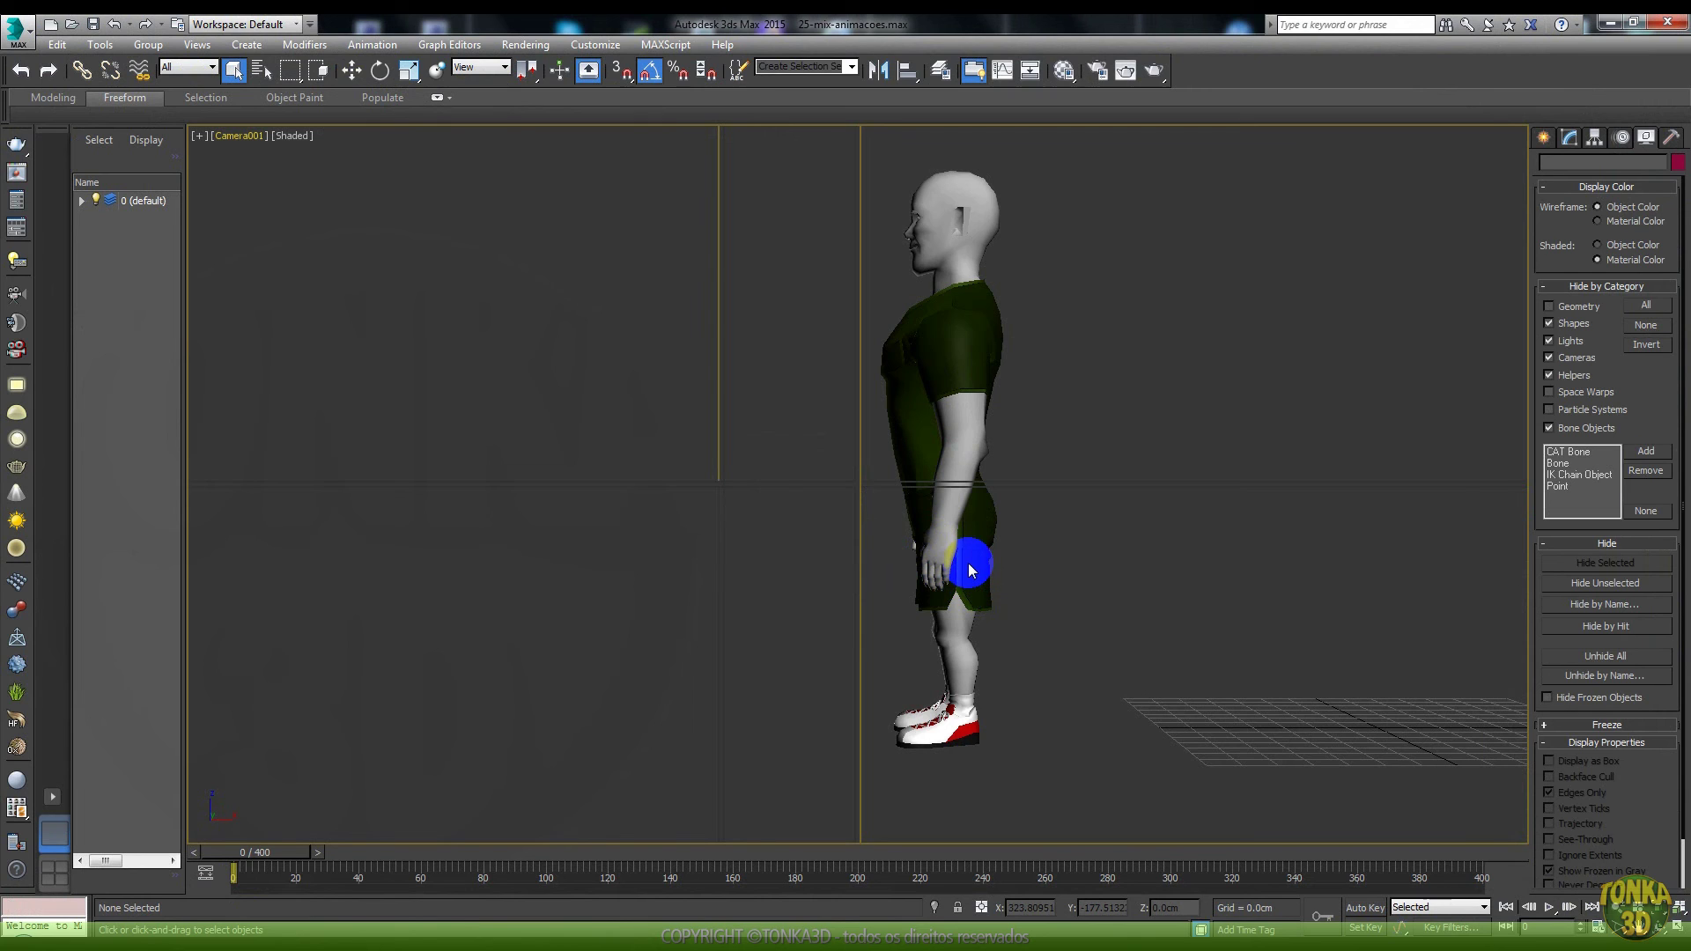
Step: Play the mixed animation in the Perspective view, then stop it
{"action": "key", "text": "p"}
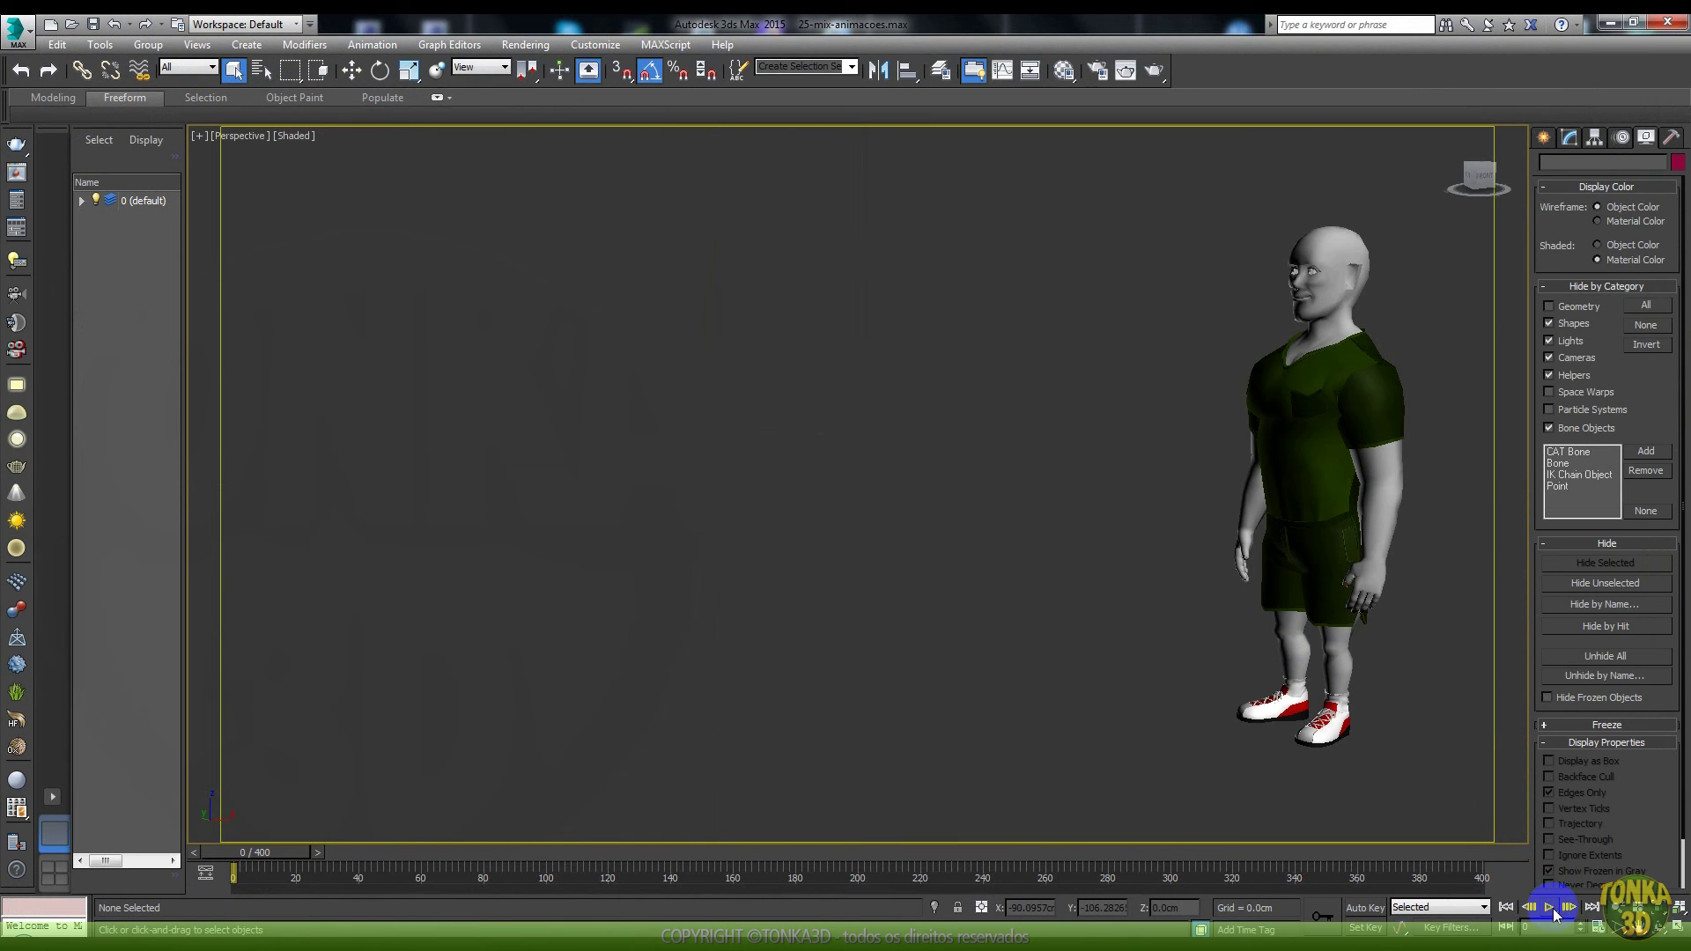
{"action": "left_click", "coordinate": [1550, 911]}
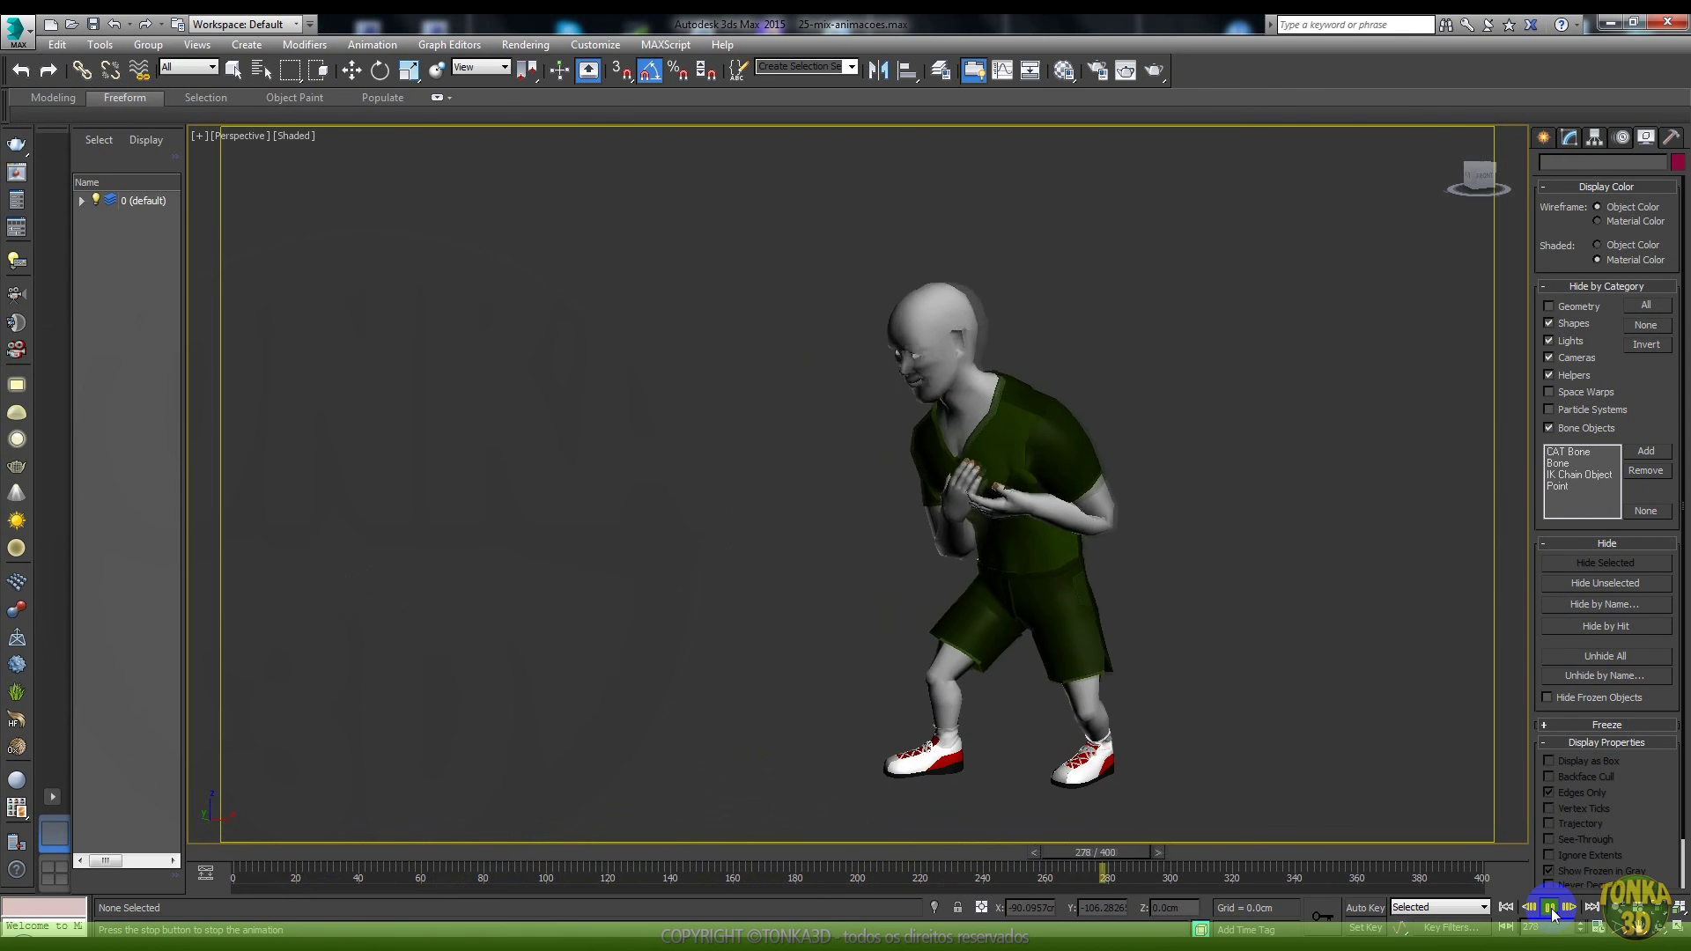
{"action": "left_click", "coordinate": [1549, 909]}
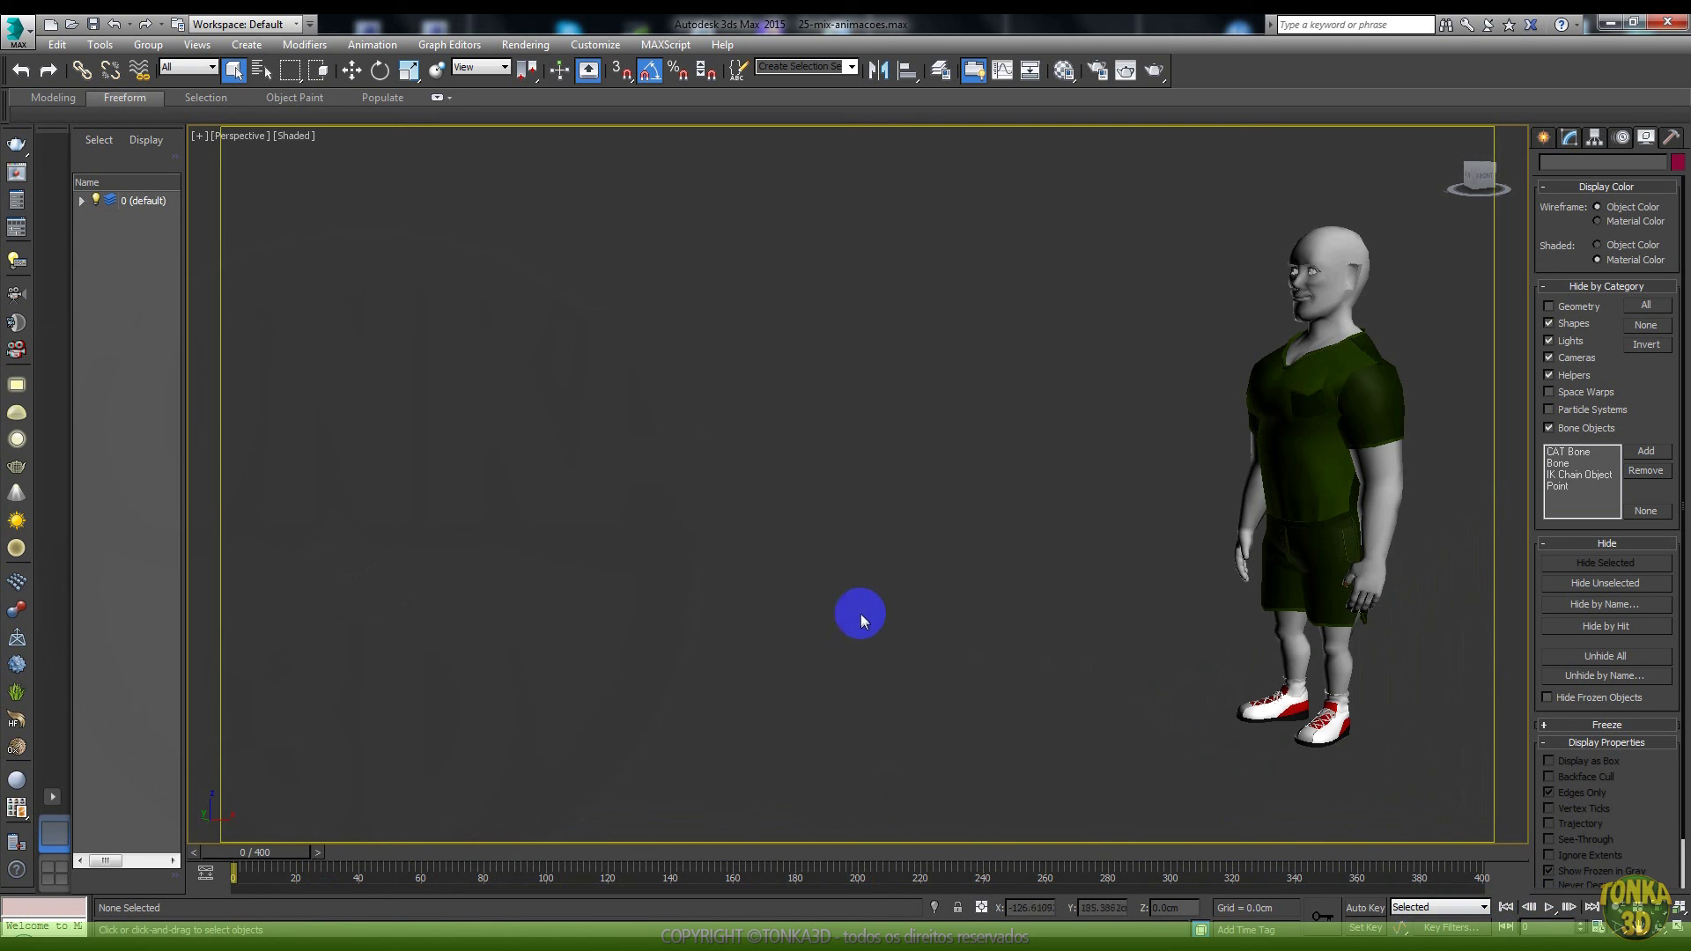
{"action": "middle_click_drag", "start_coordinate": [853, 606], "coordinate": [775, 579]}
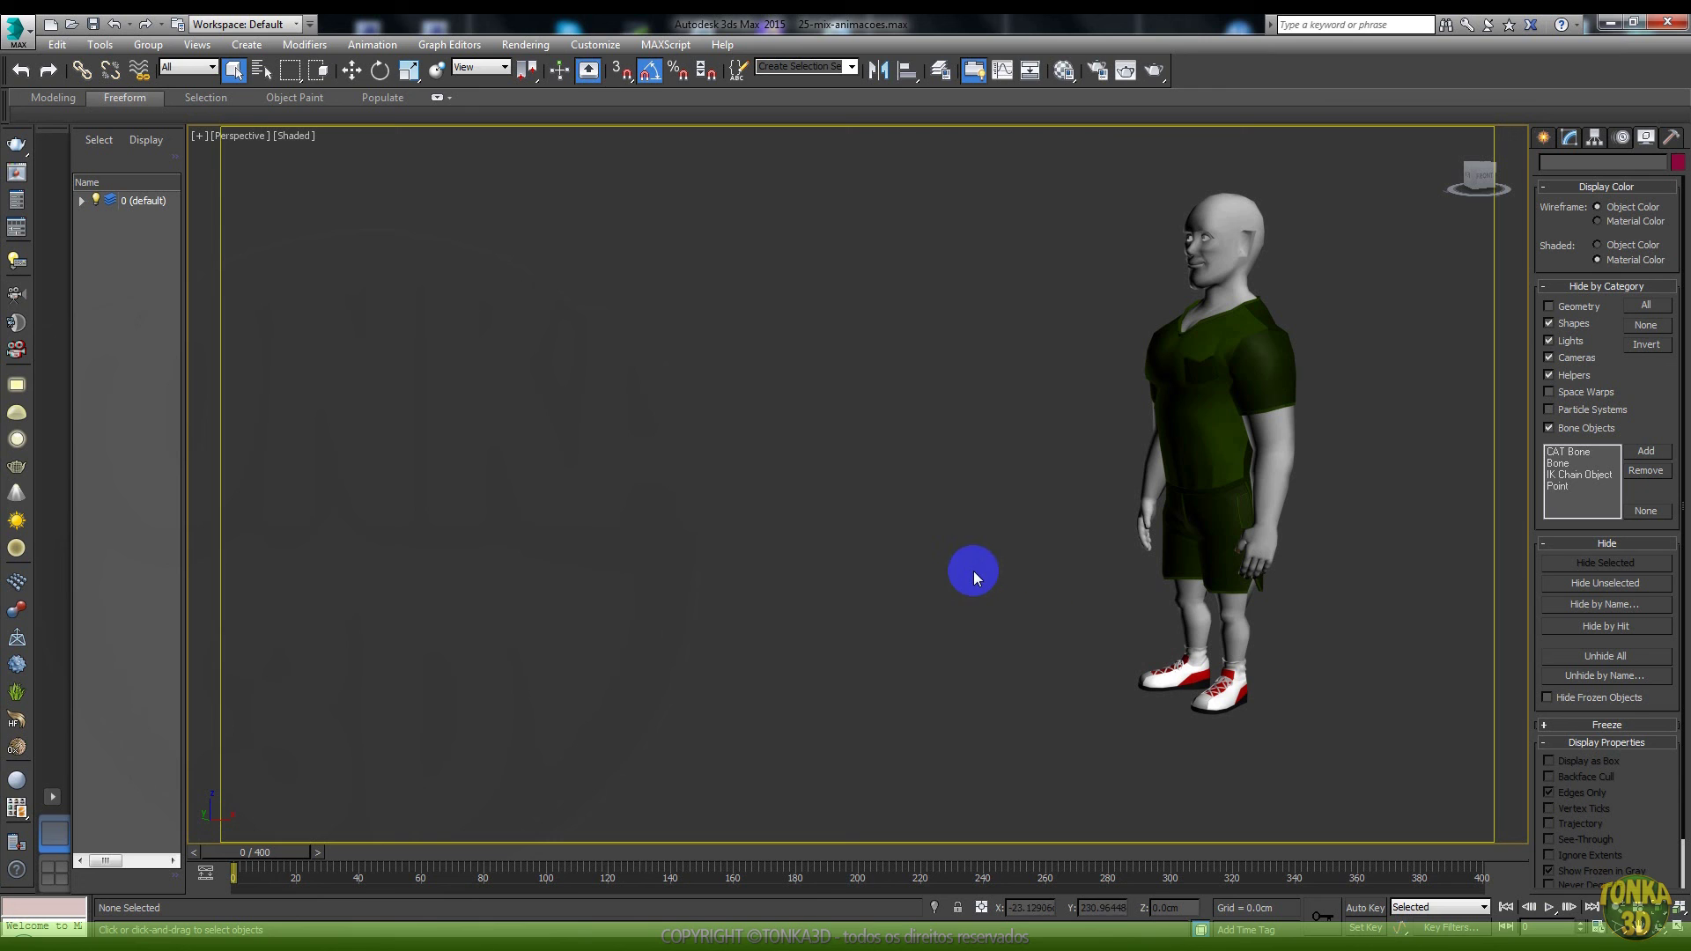
{"action": "mouse_move", "coordinate": [923, 511]}
{"action": "middle_mouse_down", "text": "alt"}
{"action": "mouse_move", "coordinate": [1302, 498]}
{"action": "mouse_move", "coordinate": [1272, 453]}
{"action": "mouse_move", "coordinate": [883, 404]}
{"action": "mouse_move", "coordinate": [1099, 429]}
{"action": "mouse_move", "coordinate": [1037, 456]}
{"action": "middle_mouse_up", "text": "alt"}
Step: Select personagem-tonka, zoom and pan to centre it close up, then return to Select mode
{"action": "left_click", "coordinate": [1270, 456]}
{"action": "left_click", "coordinate": [1622, 921]}
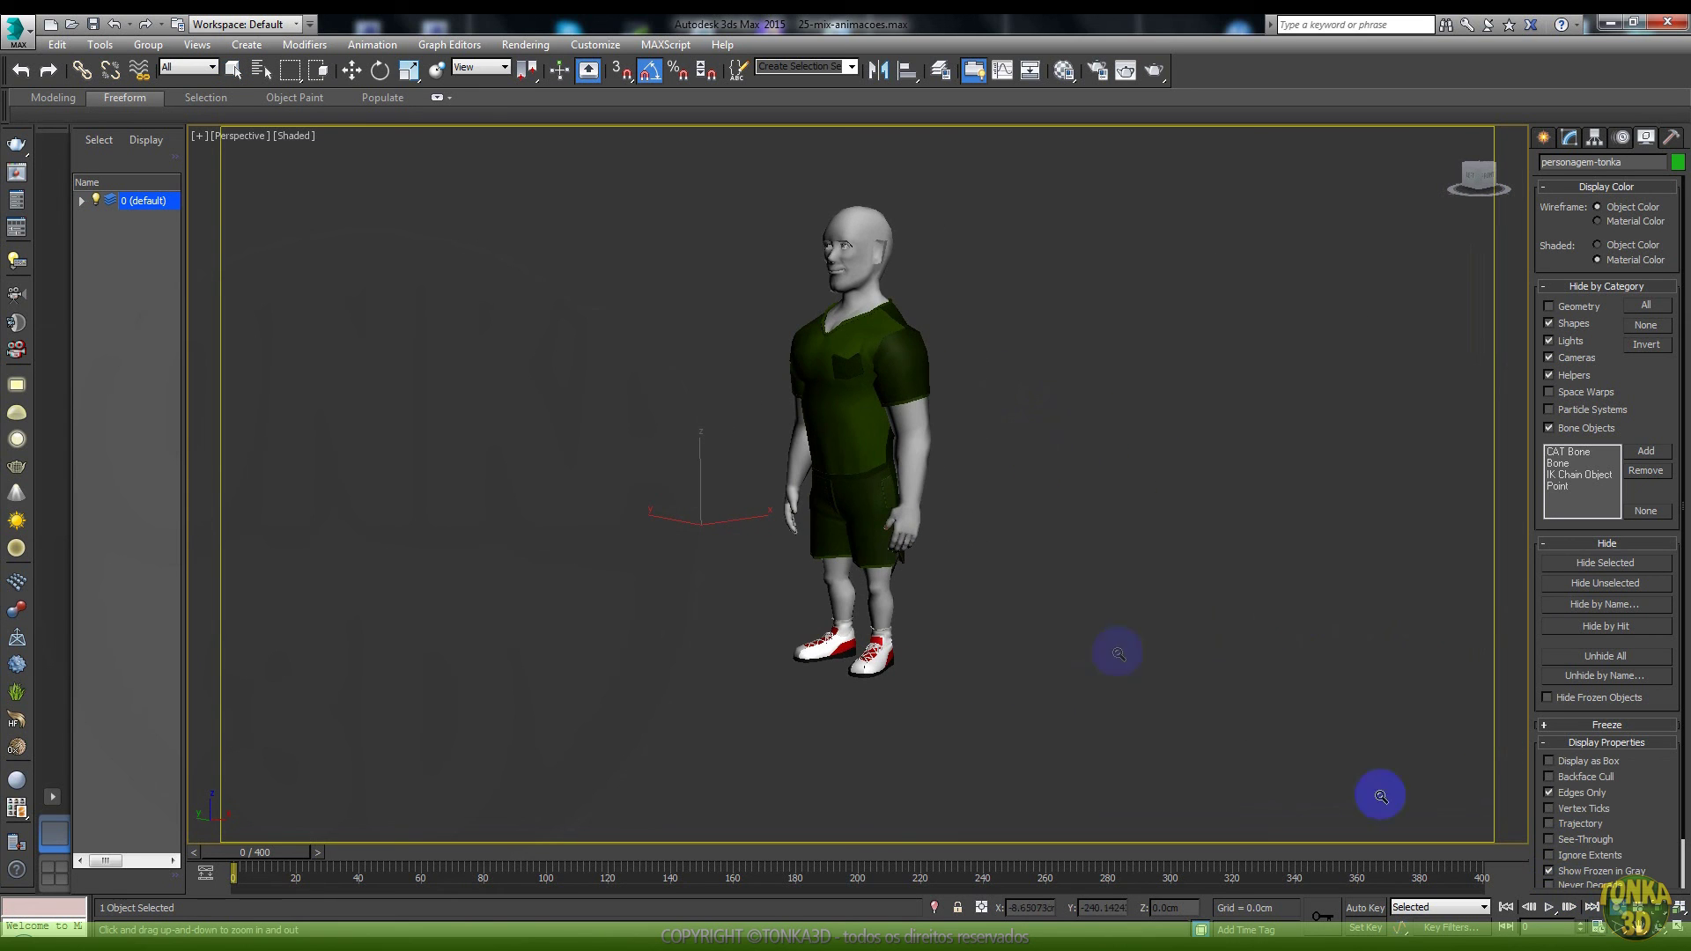
{"action": "scroll", "coordinate": [925, 531], "scroll_direction": "up", "scroll_amount": 2}
{"action": "middle_click_drag", "start_coordinate": [920, 467], "coordinate": [1008, 529]}
{"action": "scroll", "coordinate": [1009, 528], "scroll_direction": "up", "scroll_amount": 1}
{"action": "scroll", "coordinate": [1005, 515], "scroll_direction": "up", "scroll_amount": 1}
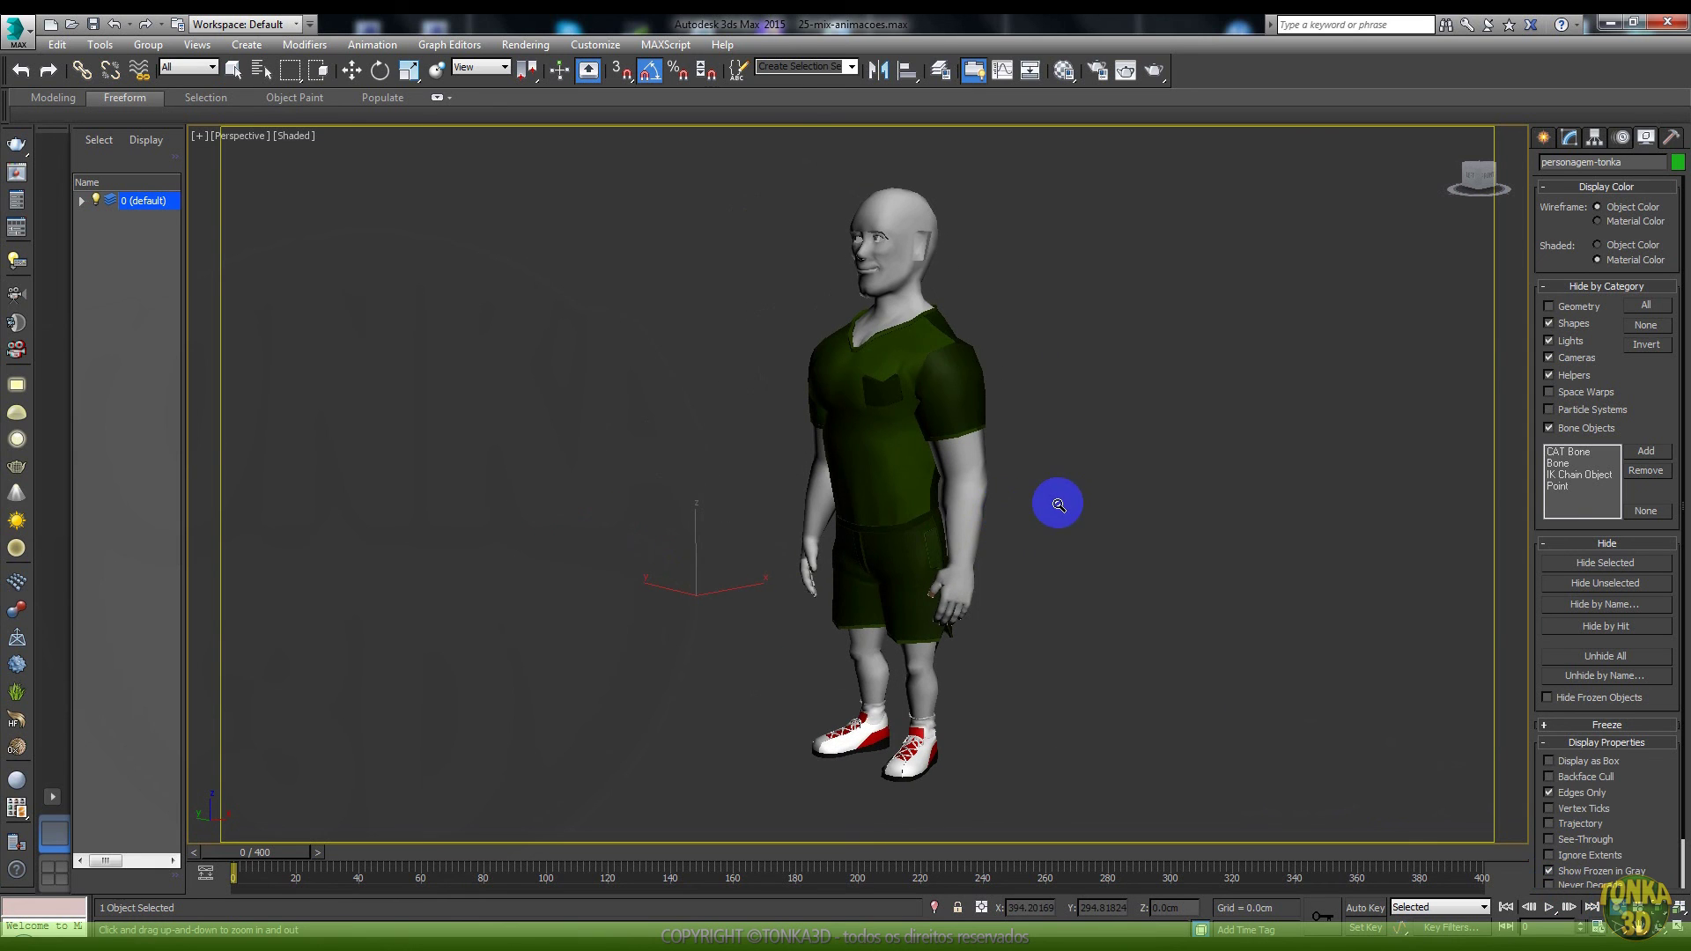
{"action": "key", "text": "q"}
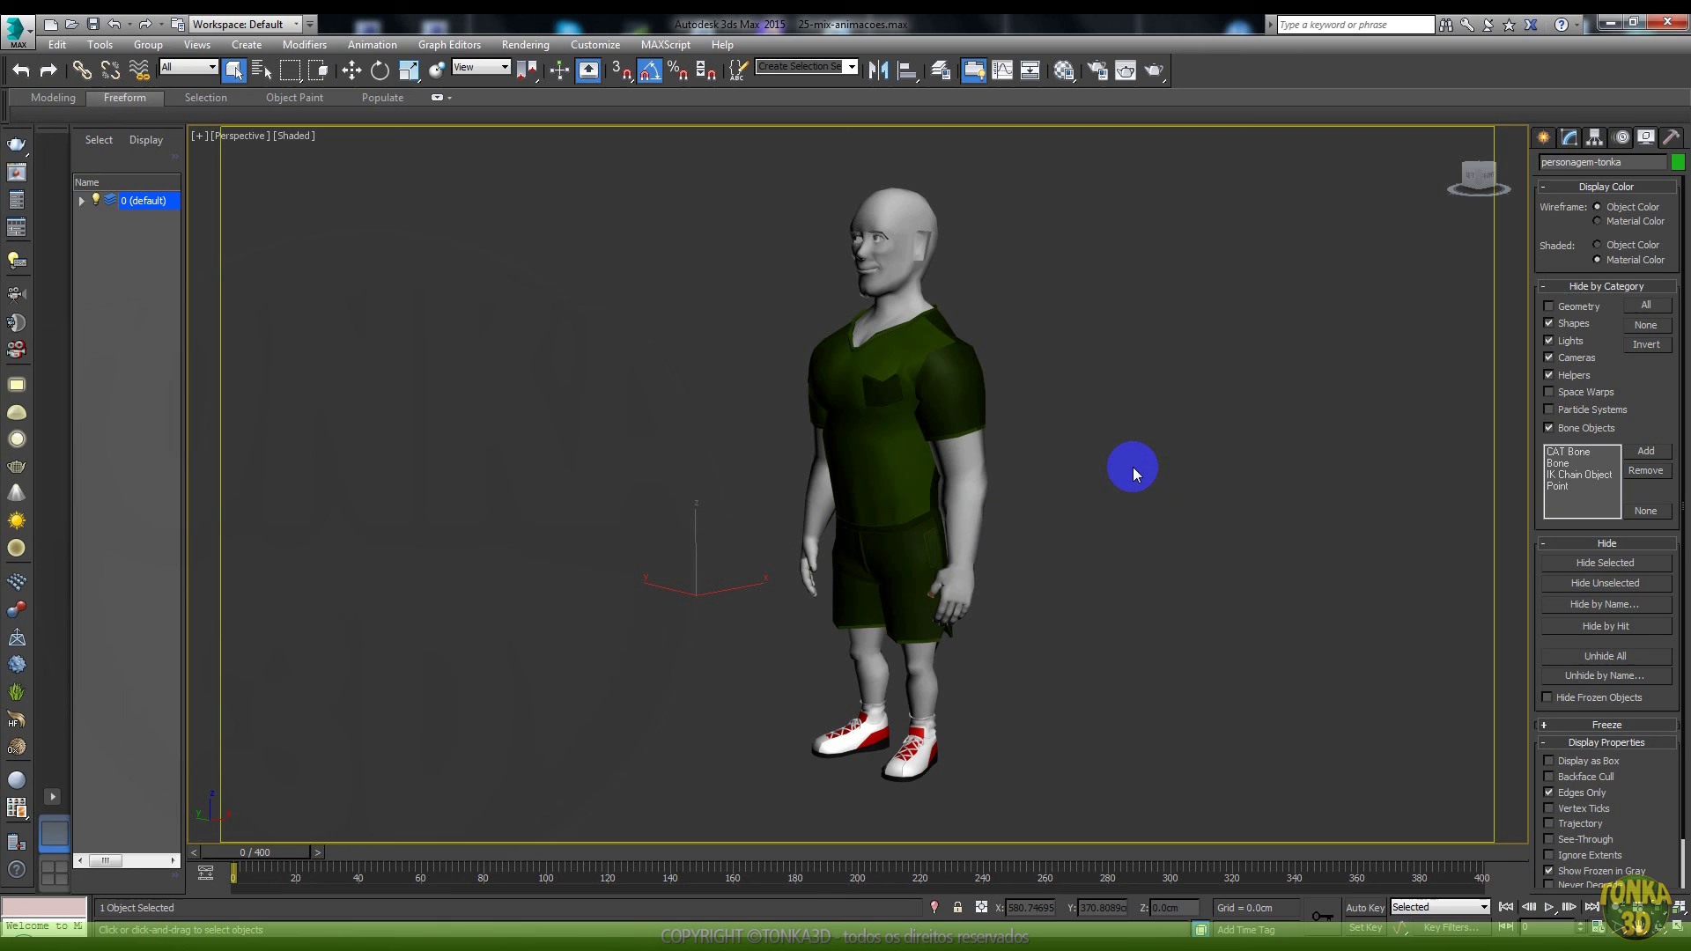